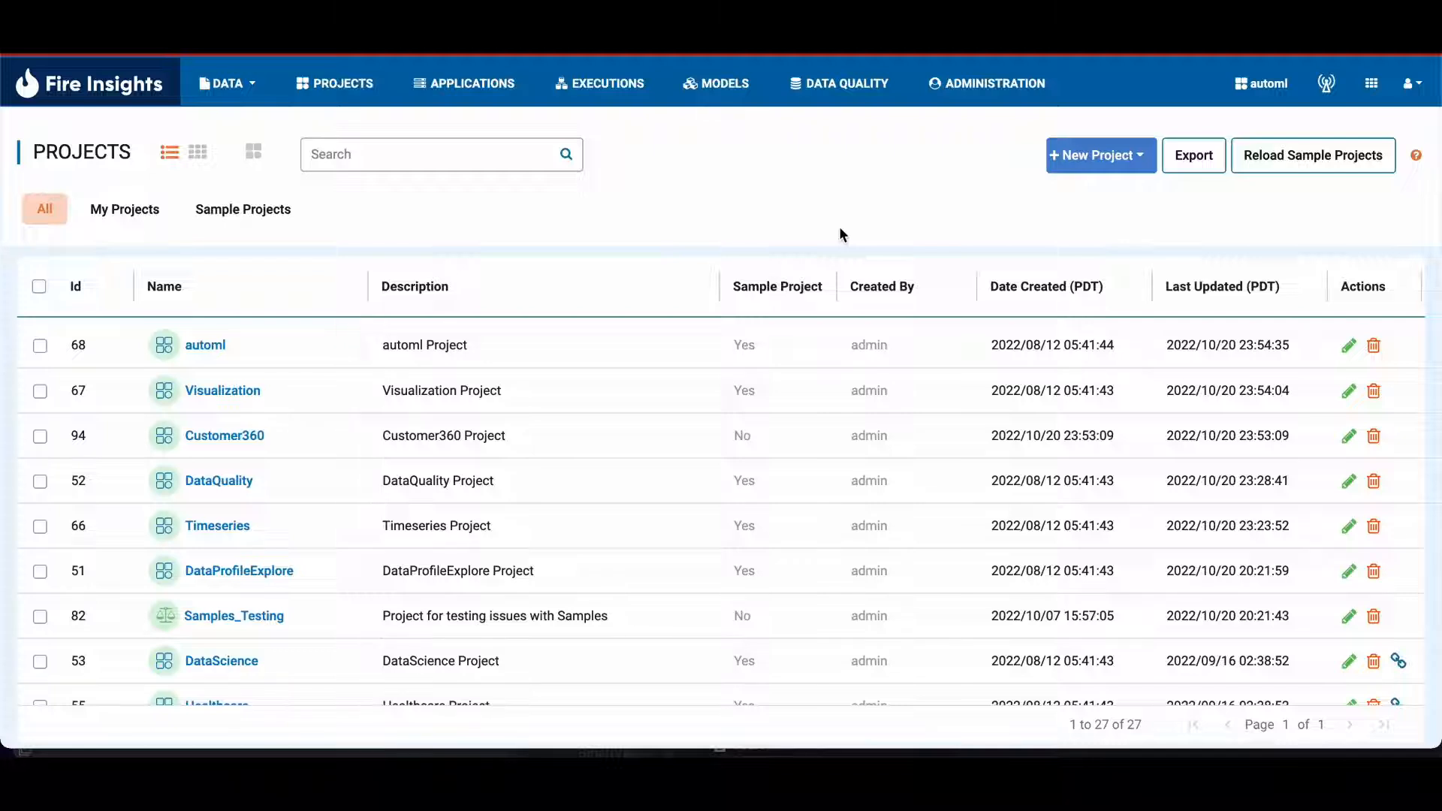
Step: Open the Git section of the administration configurations and set git.enabled to true
{"action": "left_click", "coordinate": [1041, 94]}
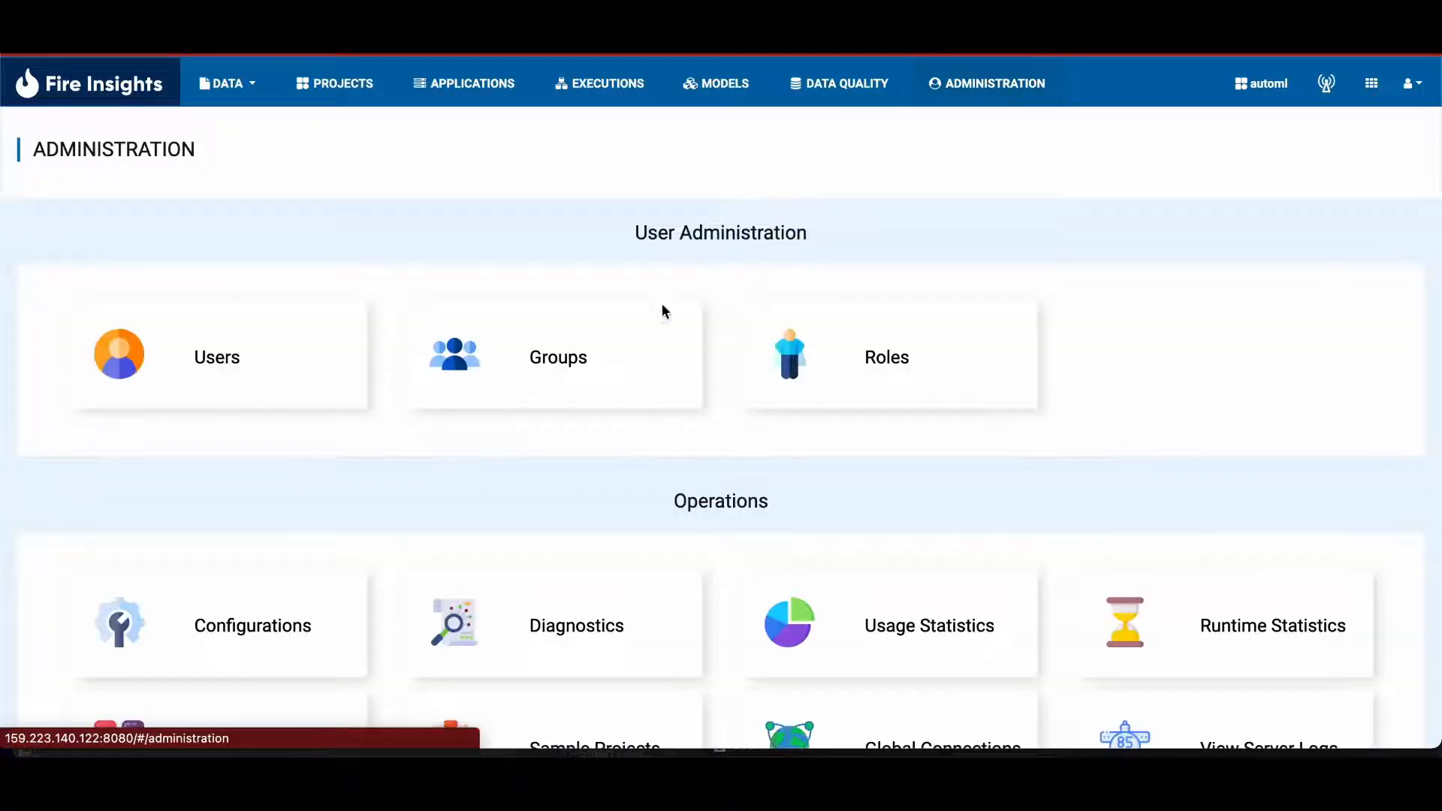
{"action": "left_click", "coordinate": [303, 650]}
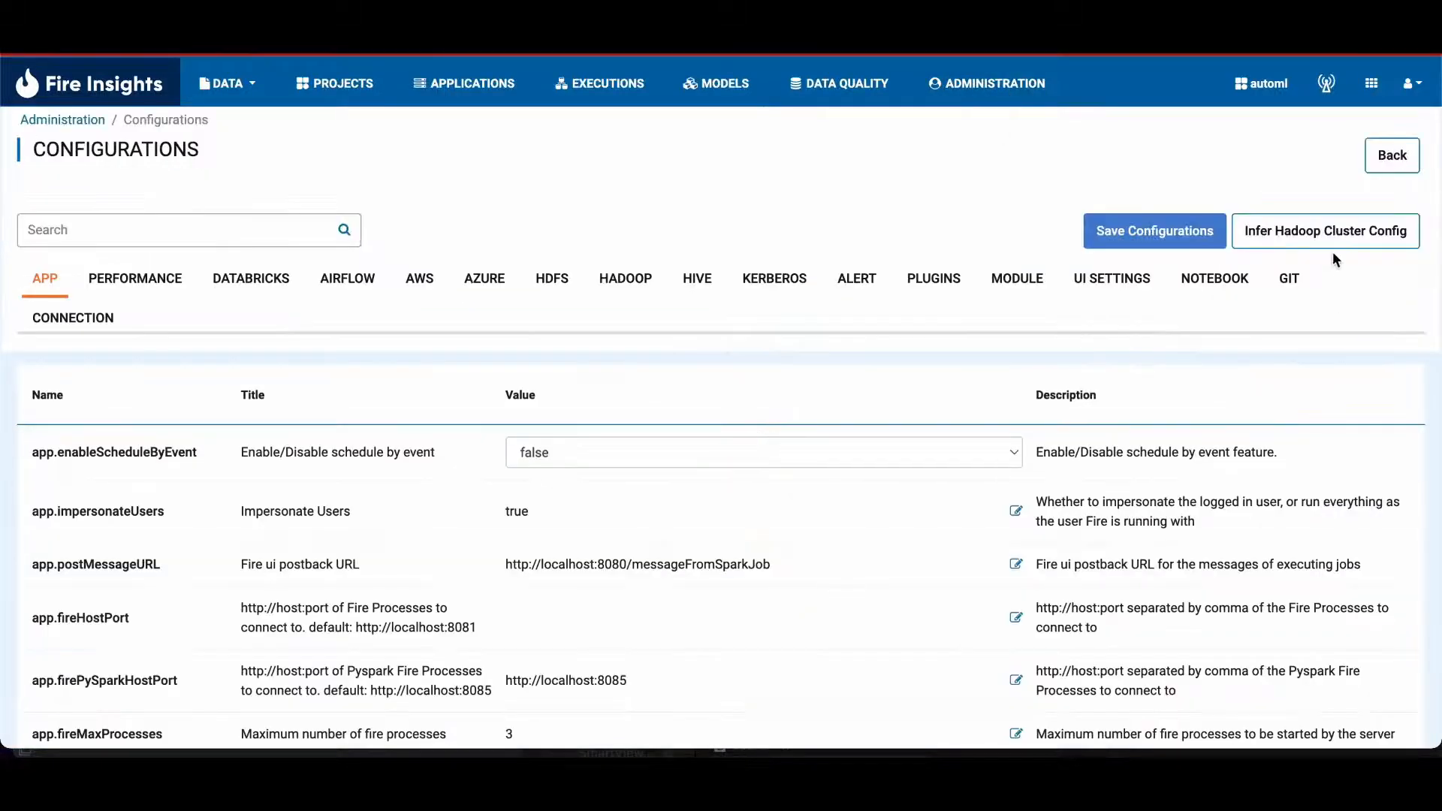
{"action": "left_click", "coordinate": [1289, 282]}
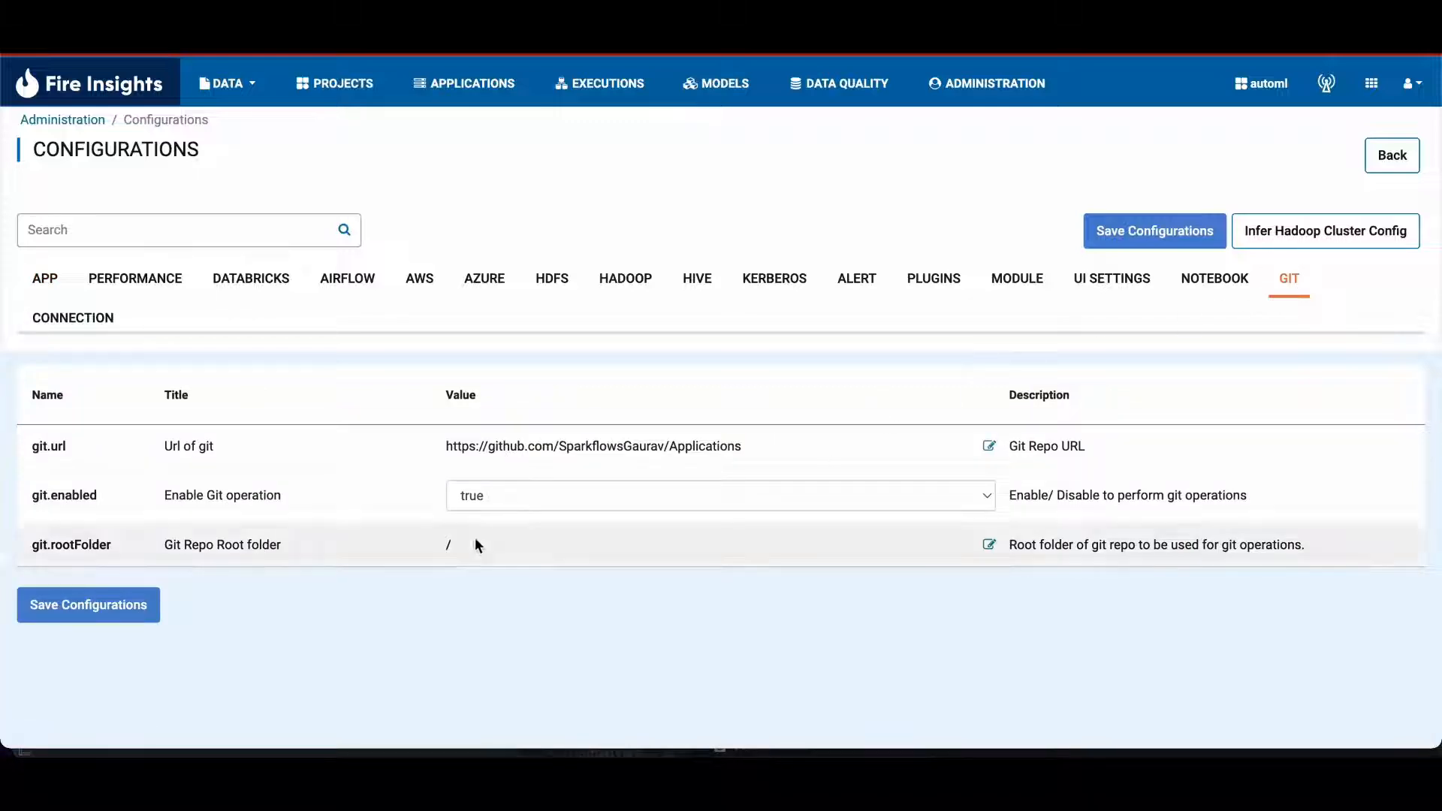
{"action": "left_click", "coordinate": [532, 497]}
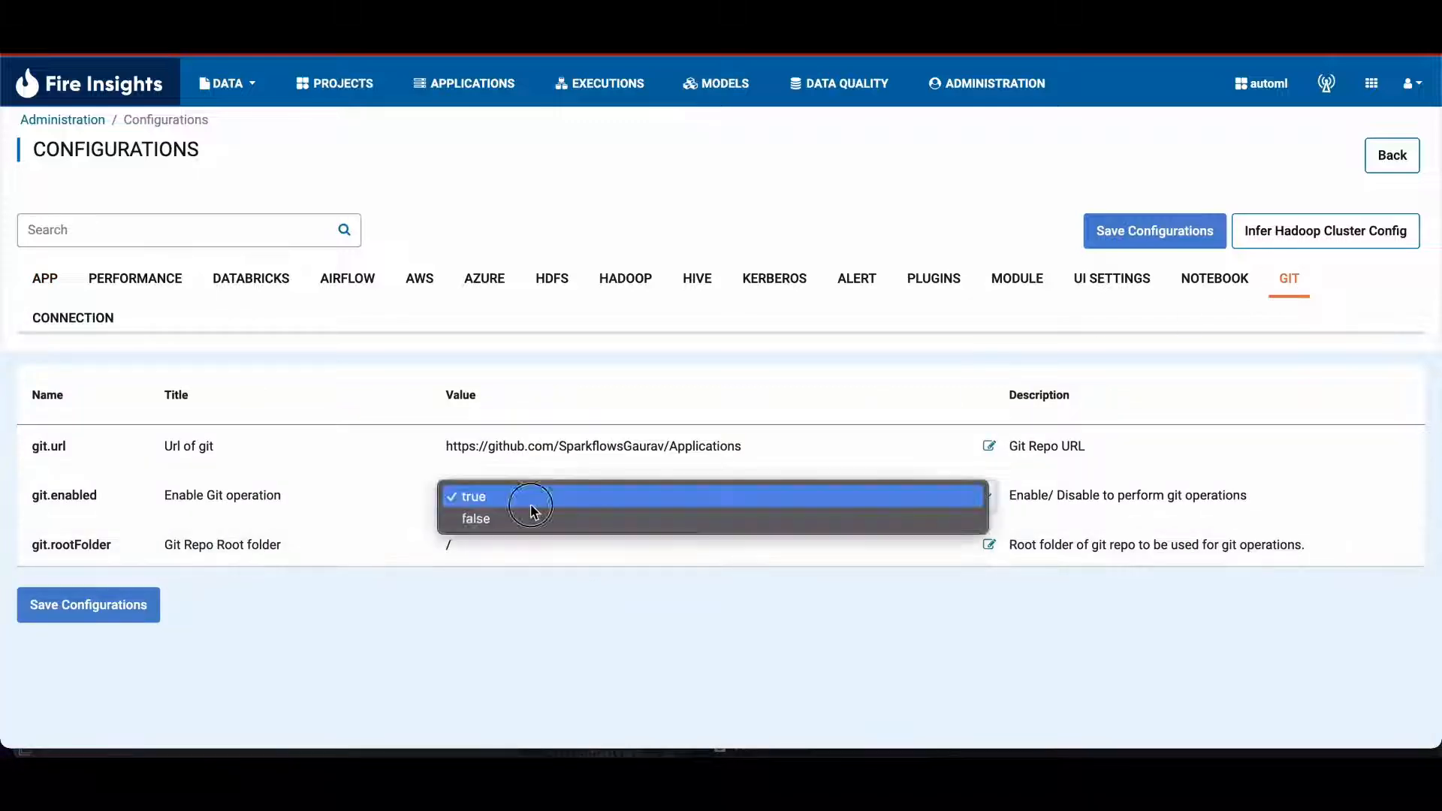
{"action": "left_click", "coordinate": [530, 502]}
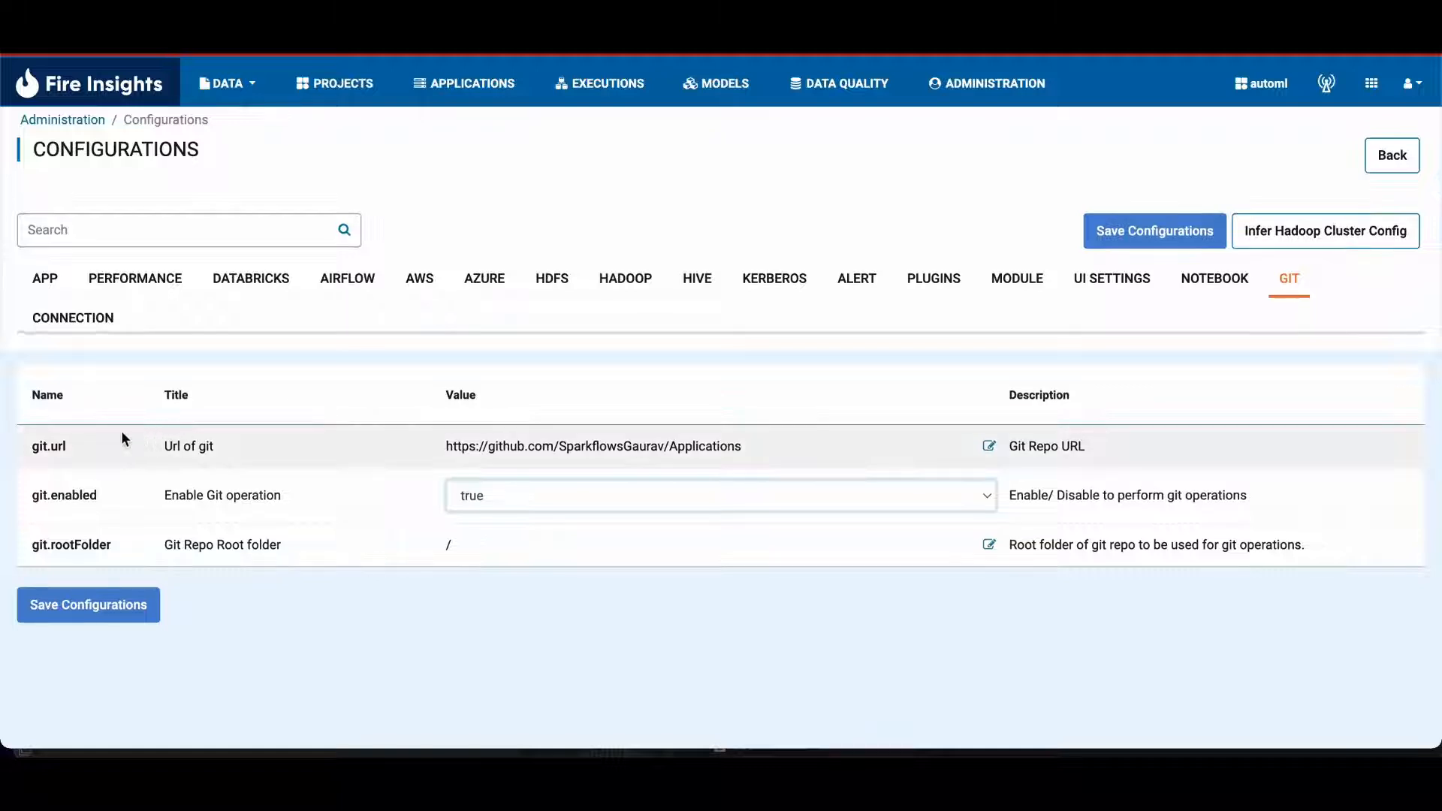
Step: Check the git.url and git.rootFolder values and save the Git configurations
{"action": "left_click_drag", "start_coordinate": [441, 446], "coordinate": [826, 443]}
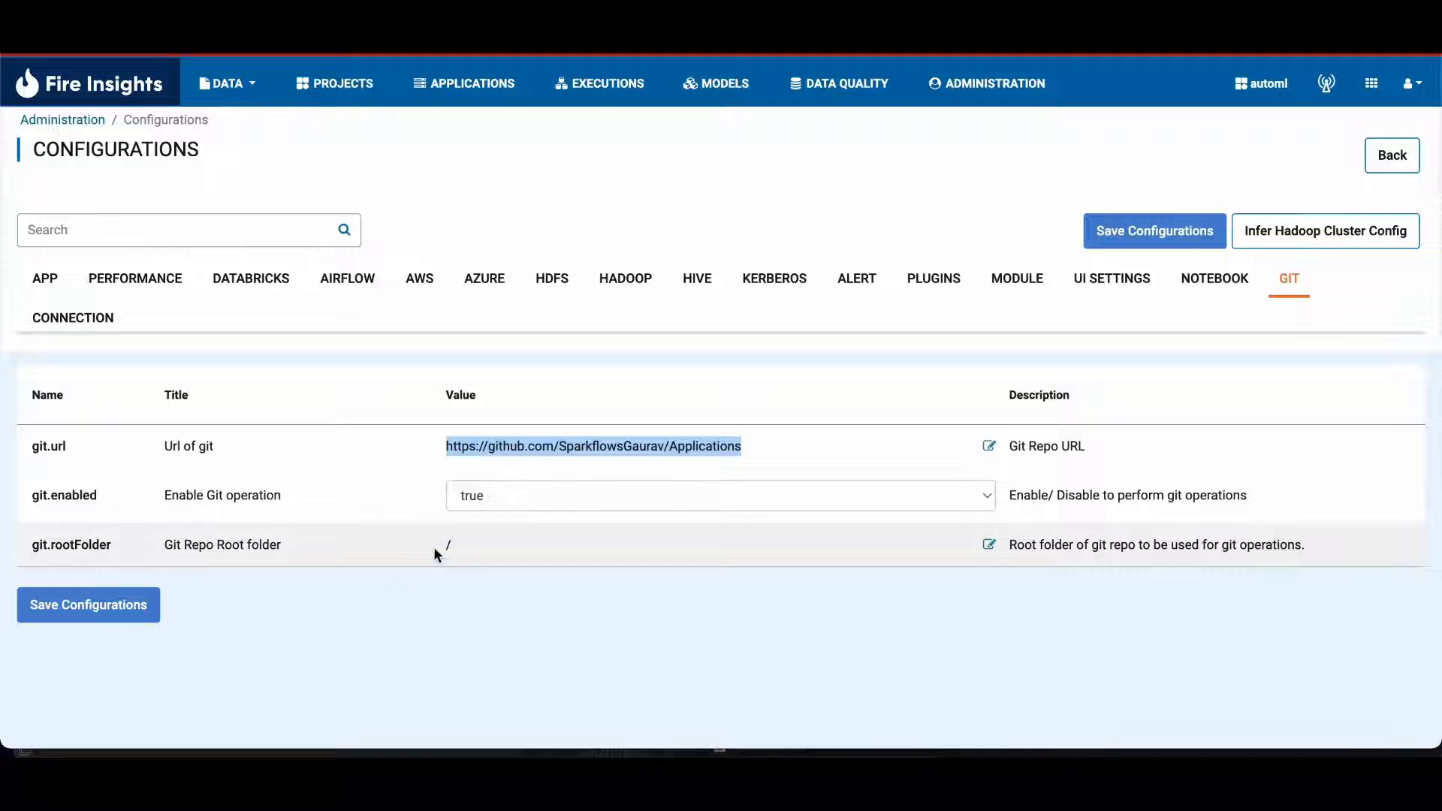
{"action": "left_click_drag", "start_coordinate": [434, 555], "coordinate": [605, 546]}
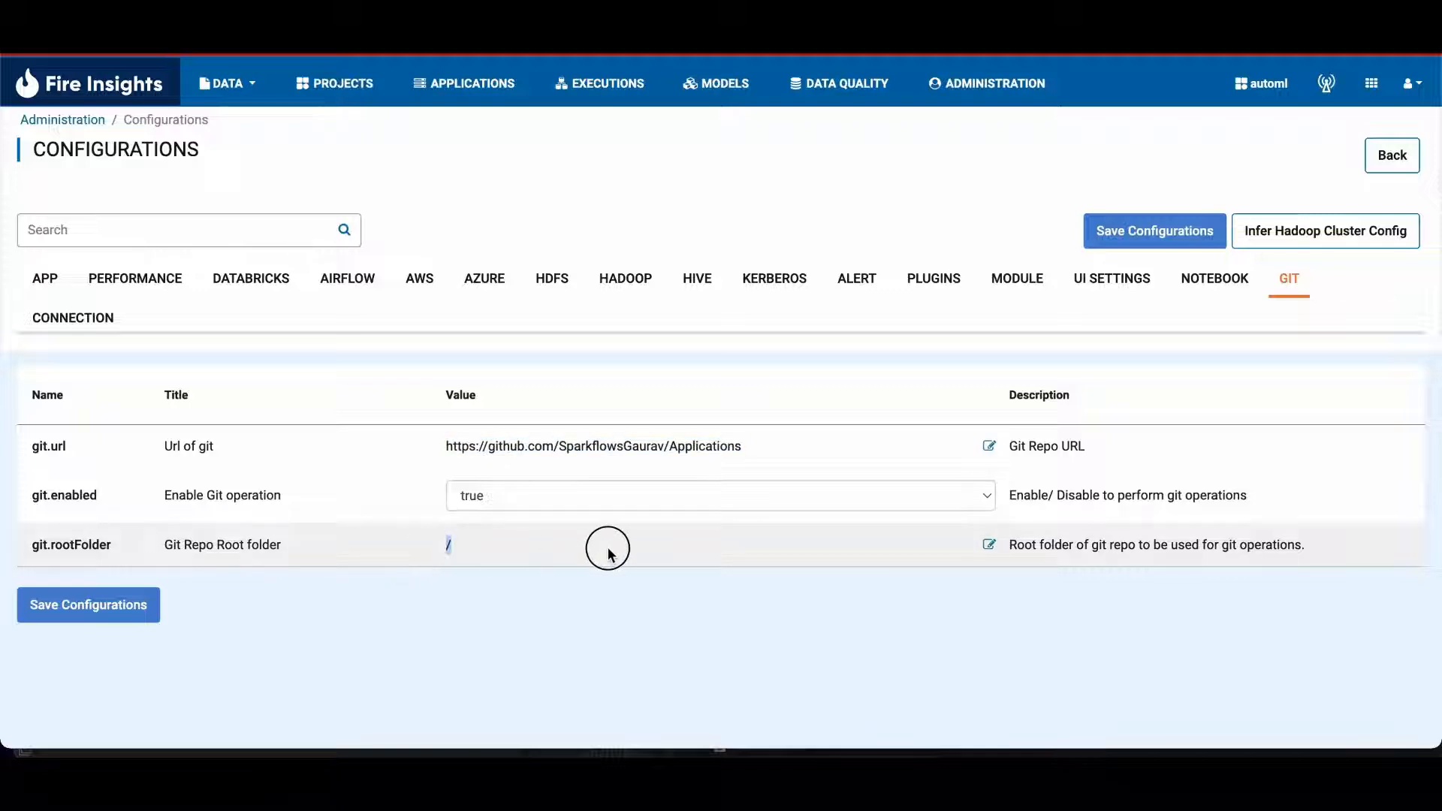
{"action": "left_click", "coordinate": [88, 607]}
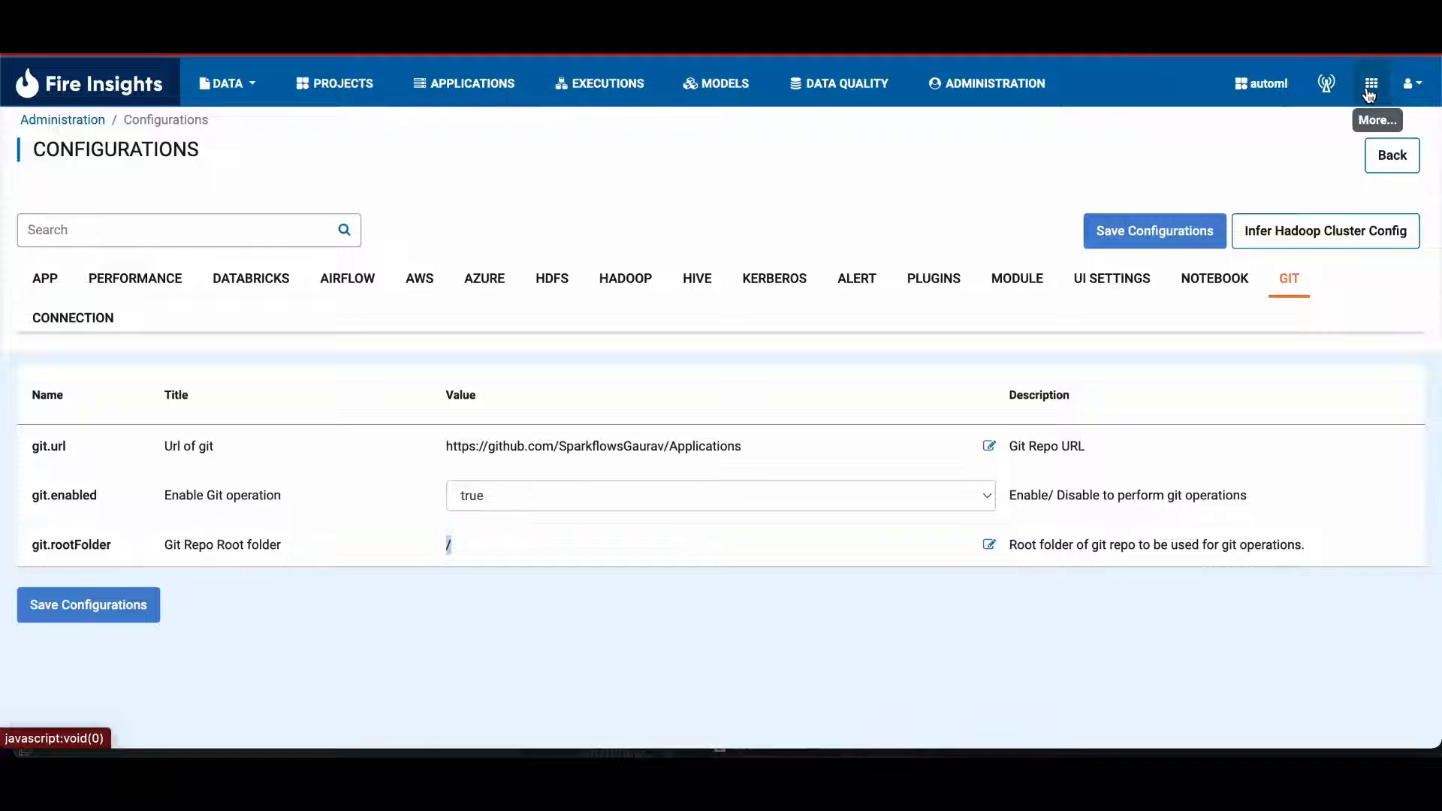
Step: Review the token and password authentication options in the Git preferences, then close them without updating
{"action": "left_click", "coordinate": [1369, 90]}
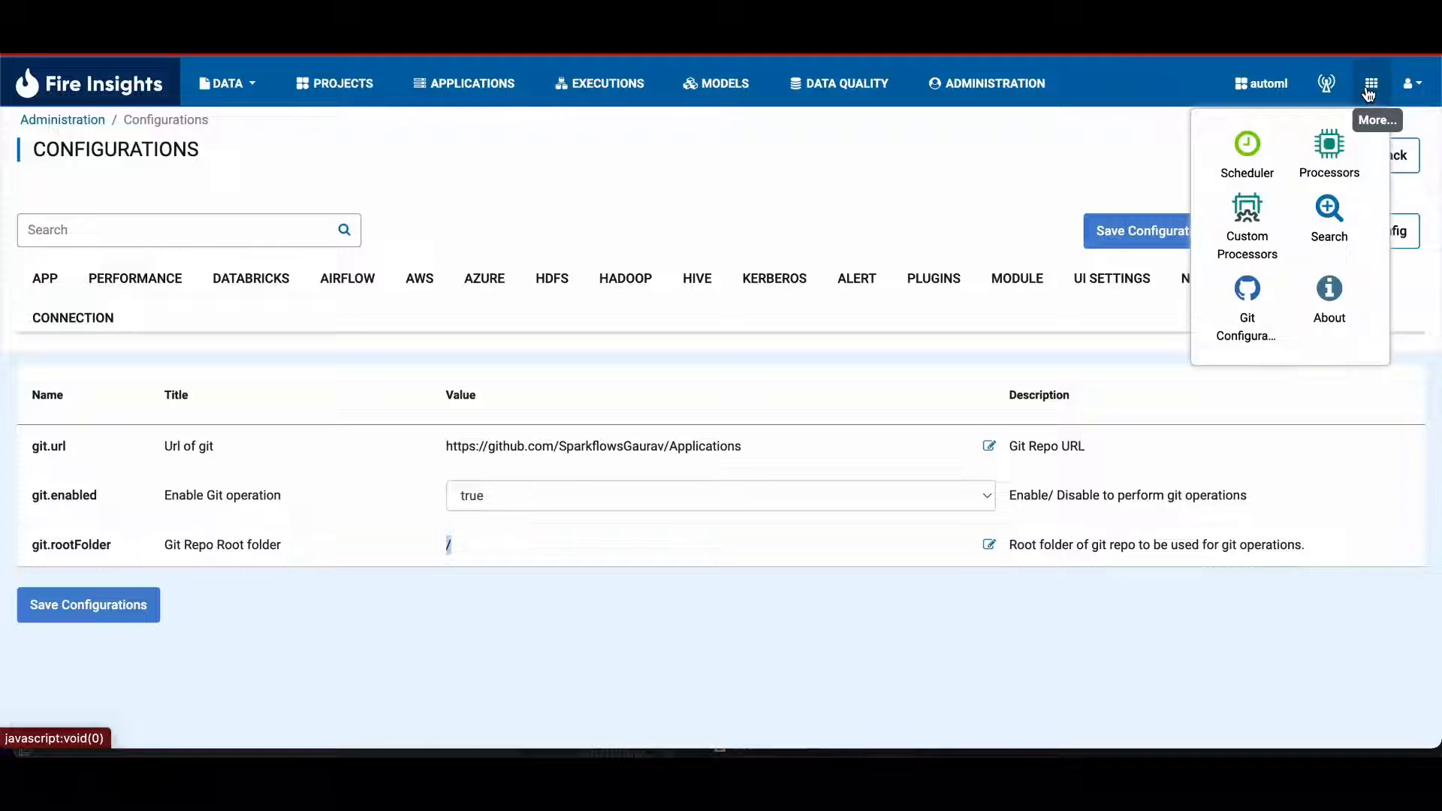
{"action": "left_click", "coordinate": [1233, 298]}
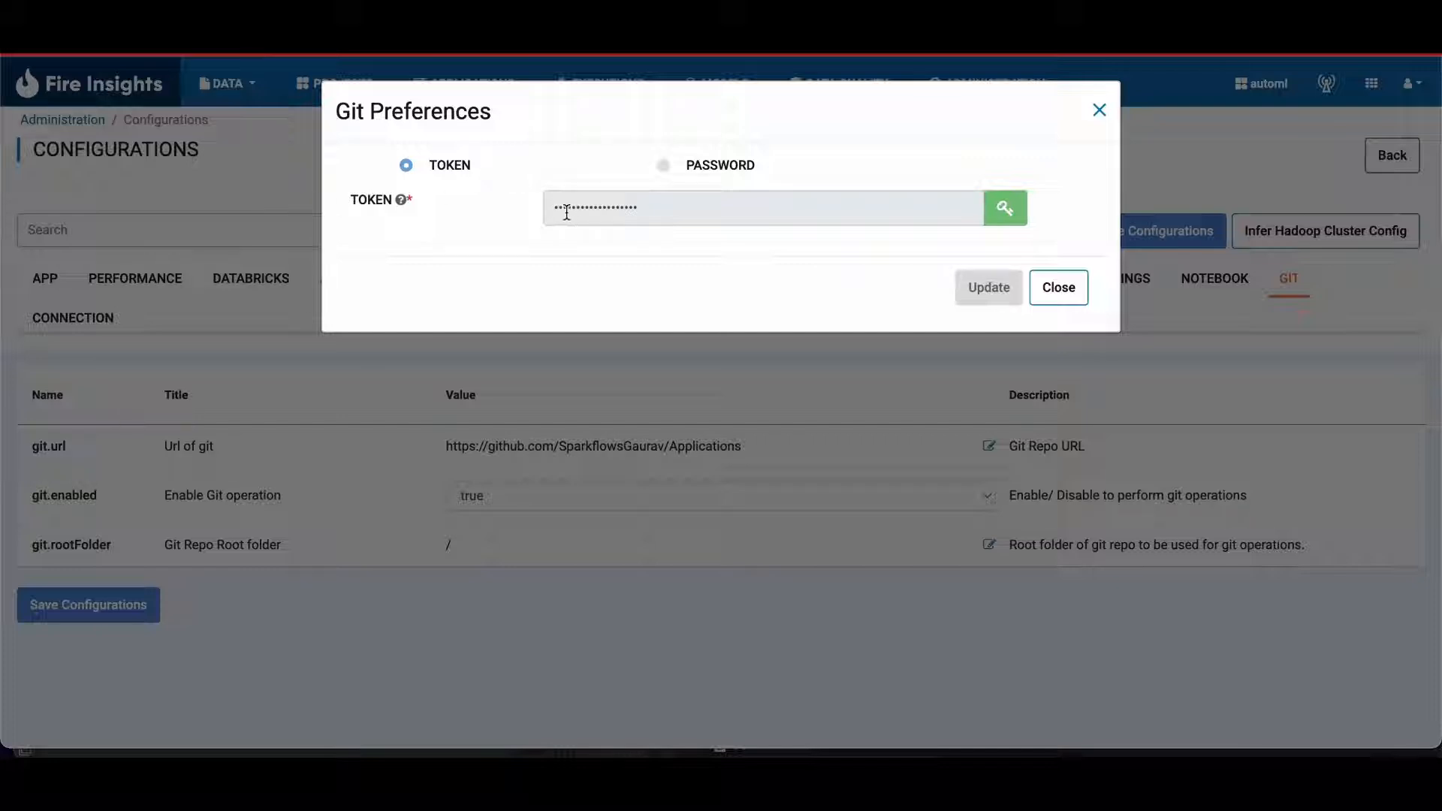
{"action": "left_click", "coordinate": [663, 166]}
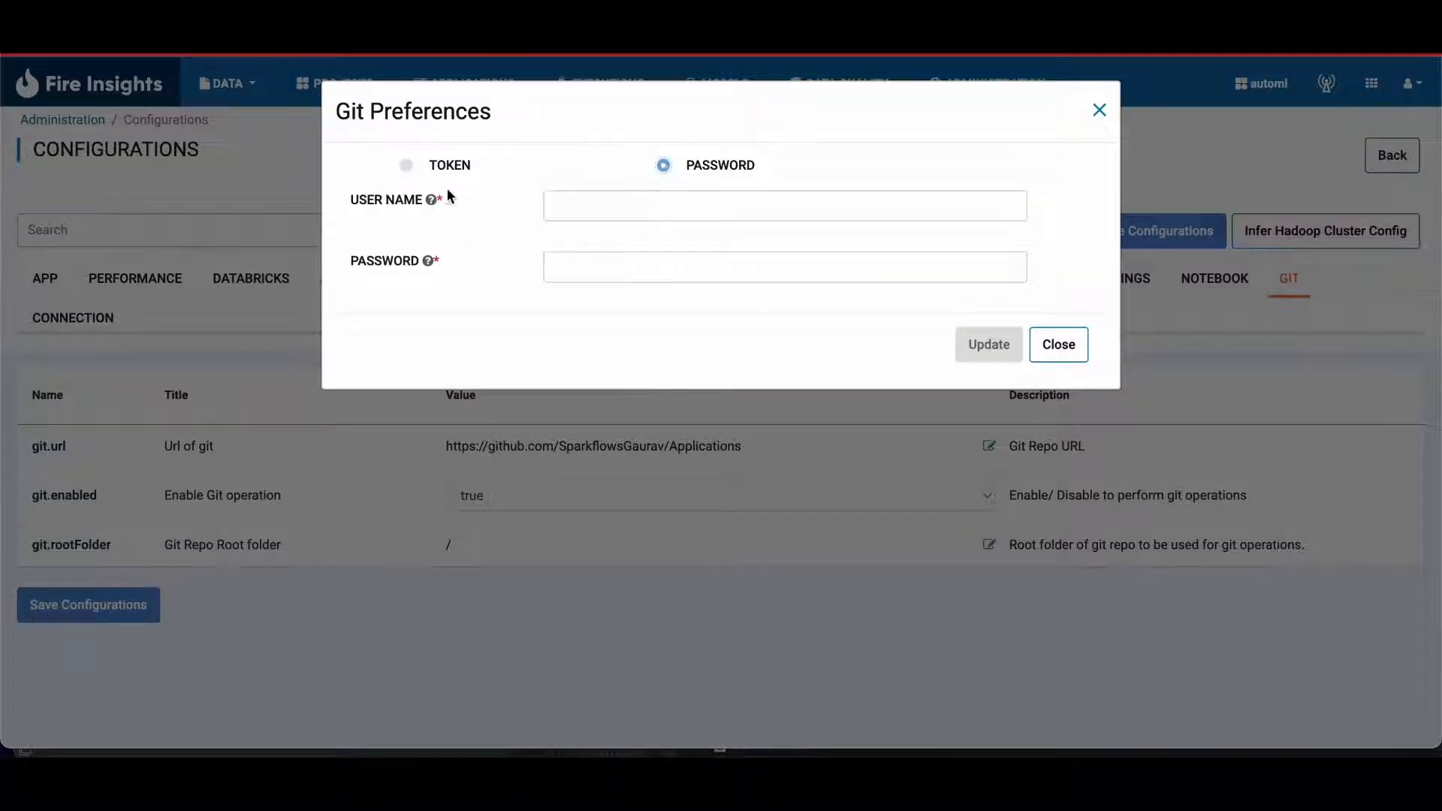
{"action": "left_click", "coordinate": [586, 210]}
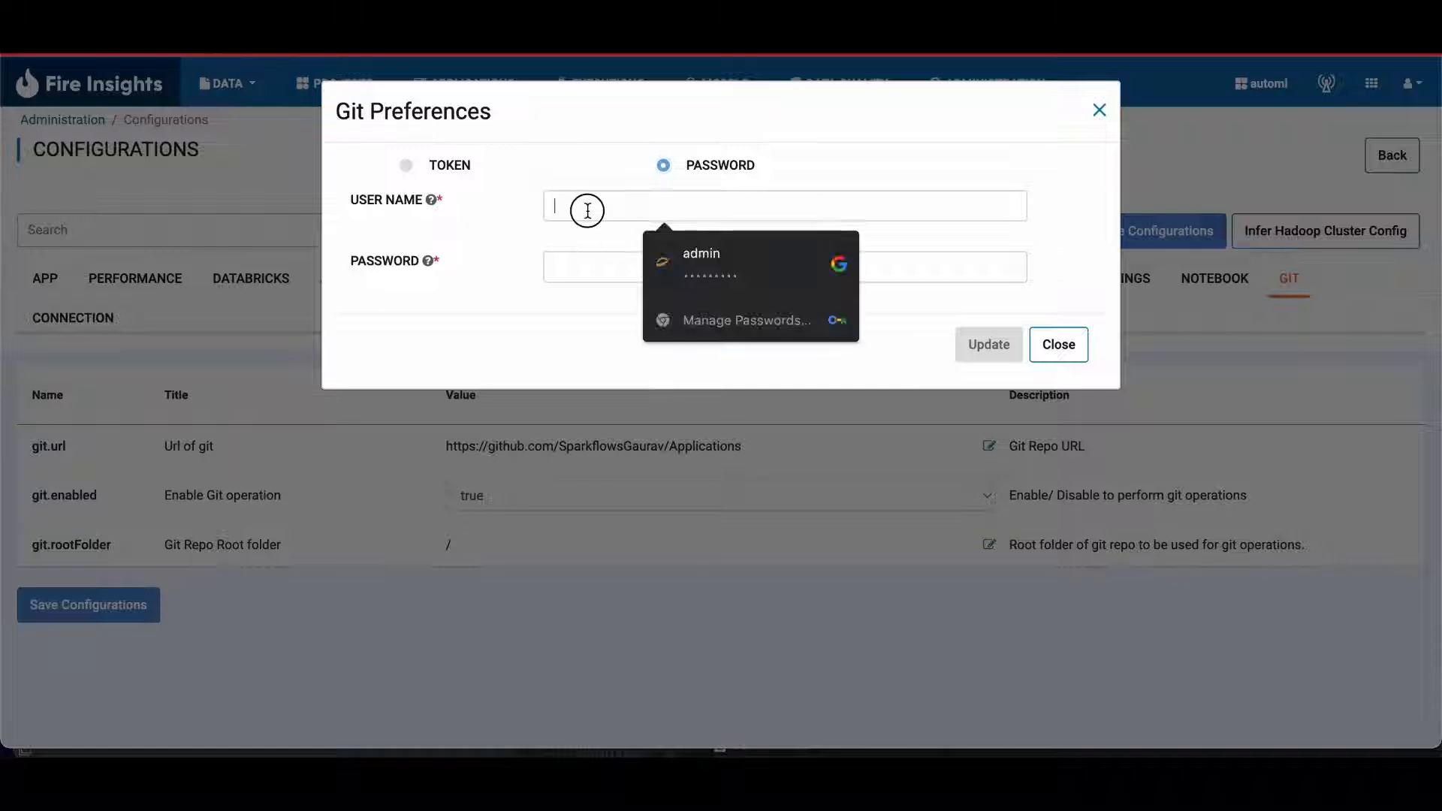
{"action": "left_click", "coordinate": [585, 266]}
{"action": "left_click", "coordinate": [406, 166]}
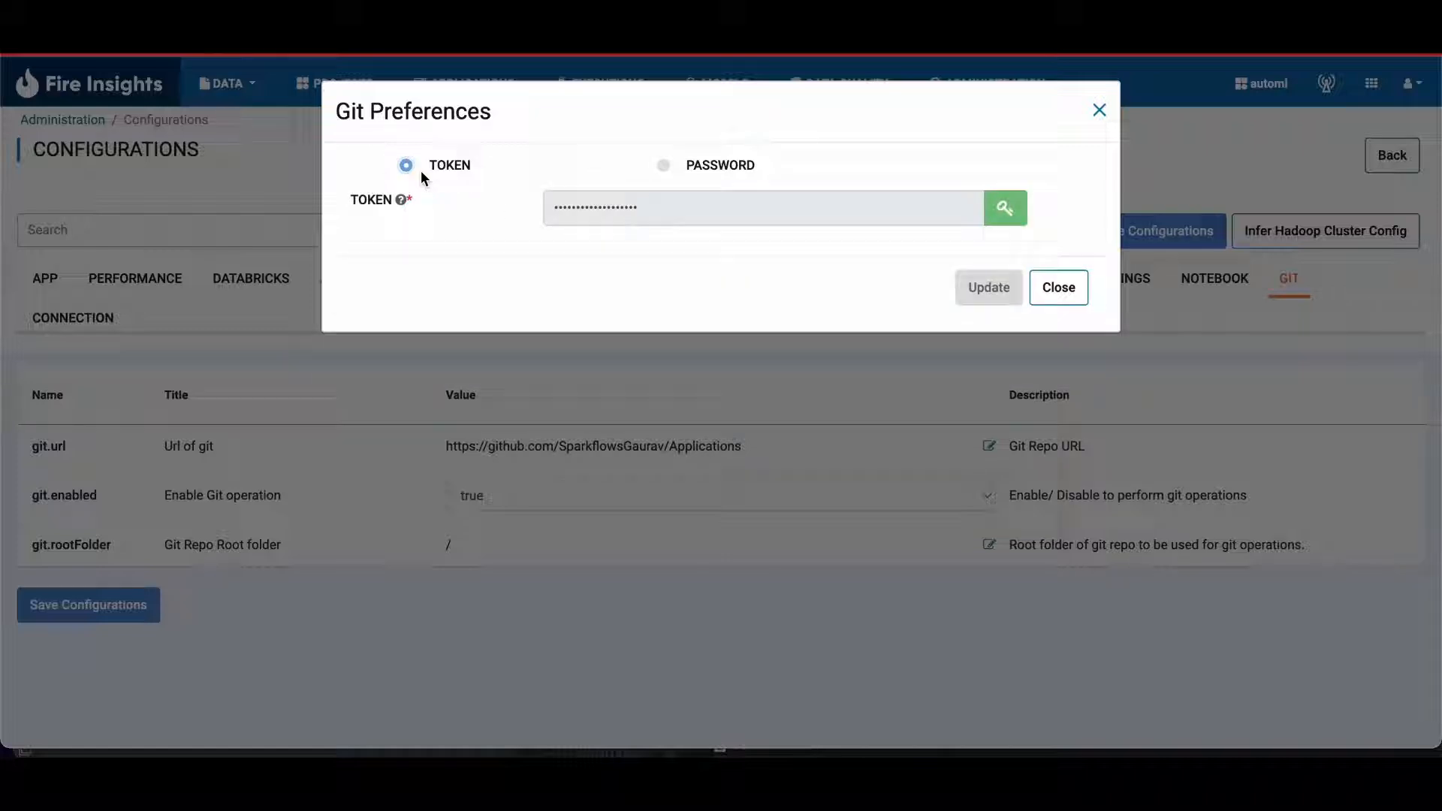
{"action": "left_click", "coordinate": [664, 166]}
{"action": "left_click", "coordinate": [1048, 350]}
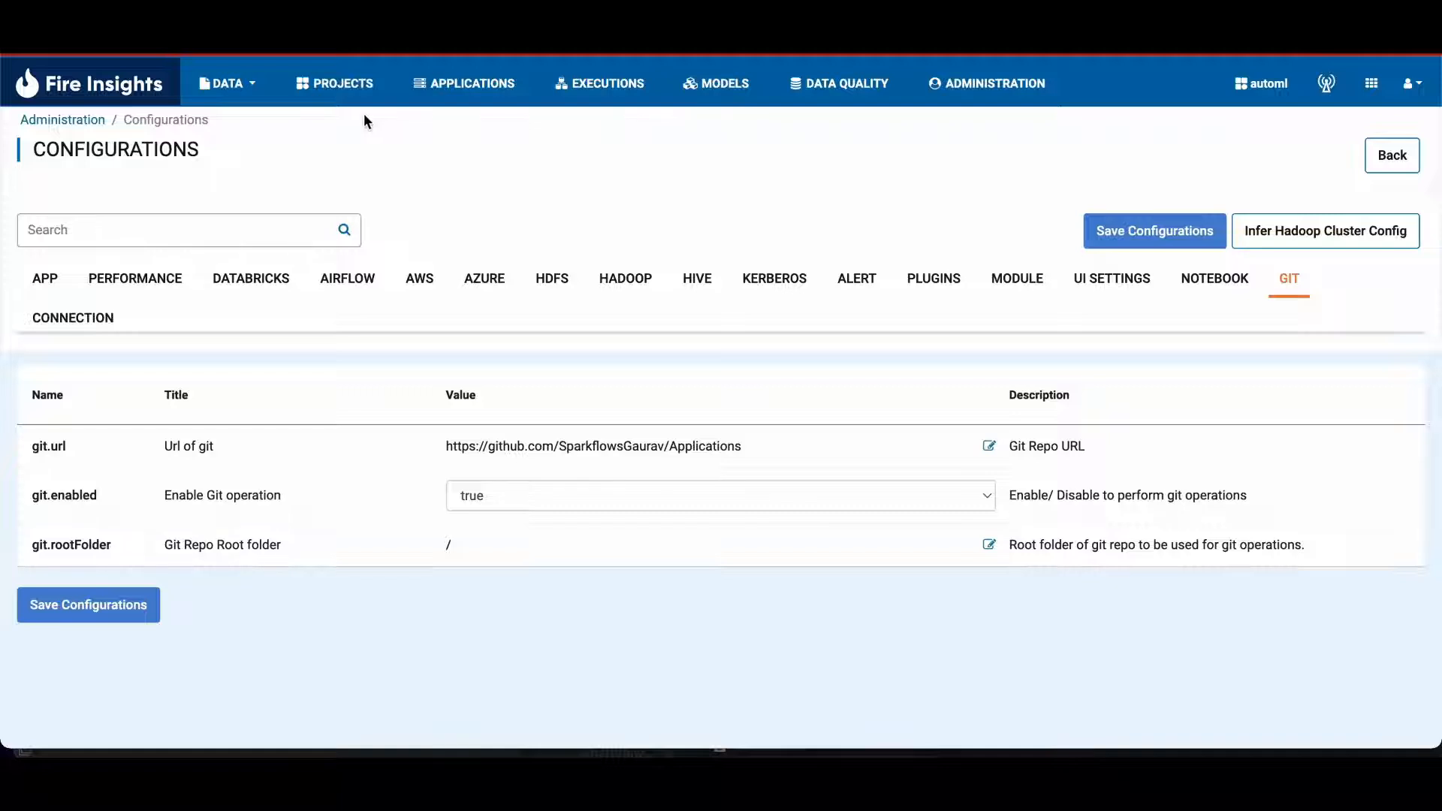
Step: Start a new project from Git using the global repo's main branch and load the projects in root folder /
{"action": "left_click", "coordinate": [351, 84]}
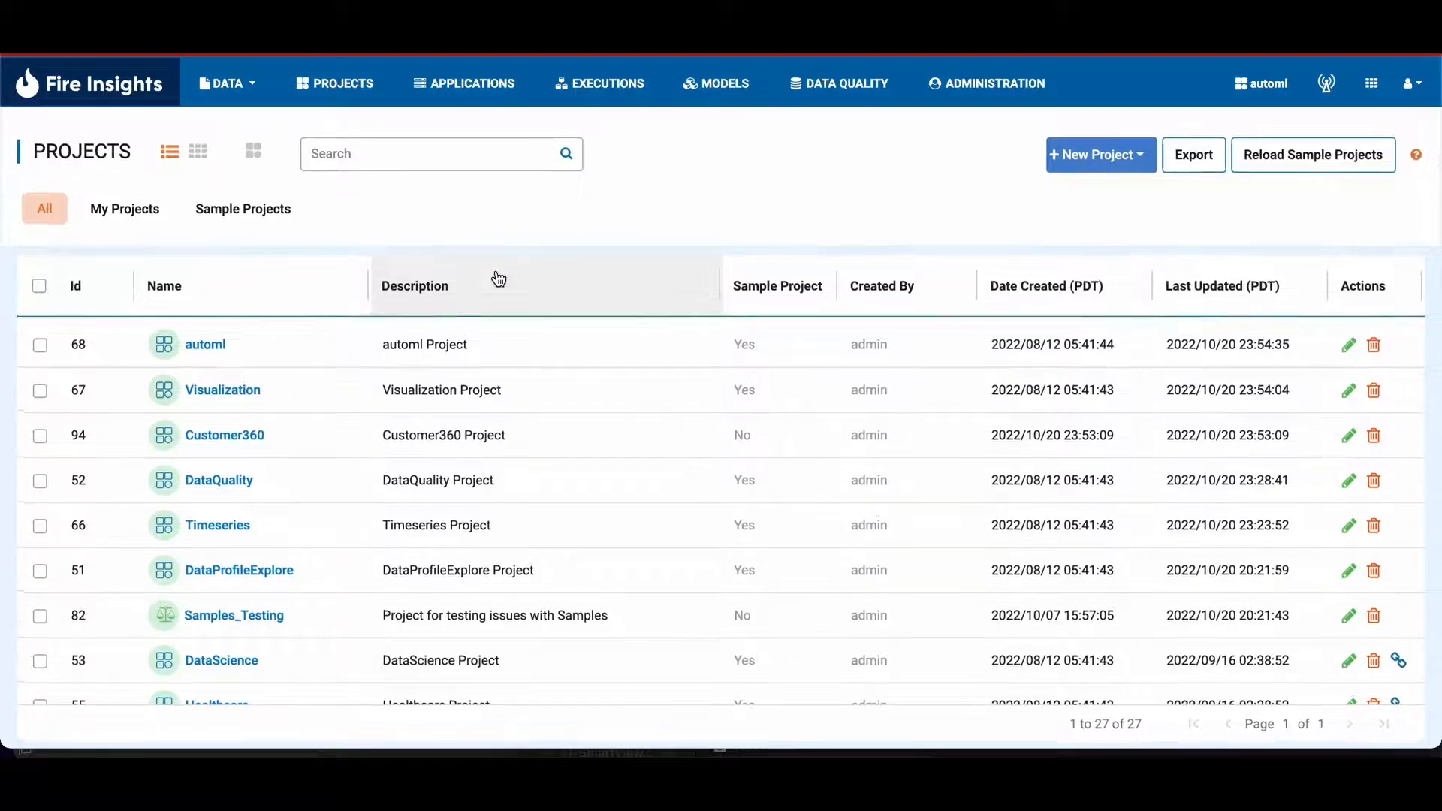
{"action": "left_click", "coordinate": [1108, 166]}
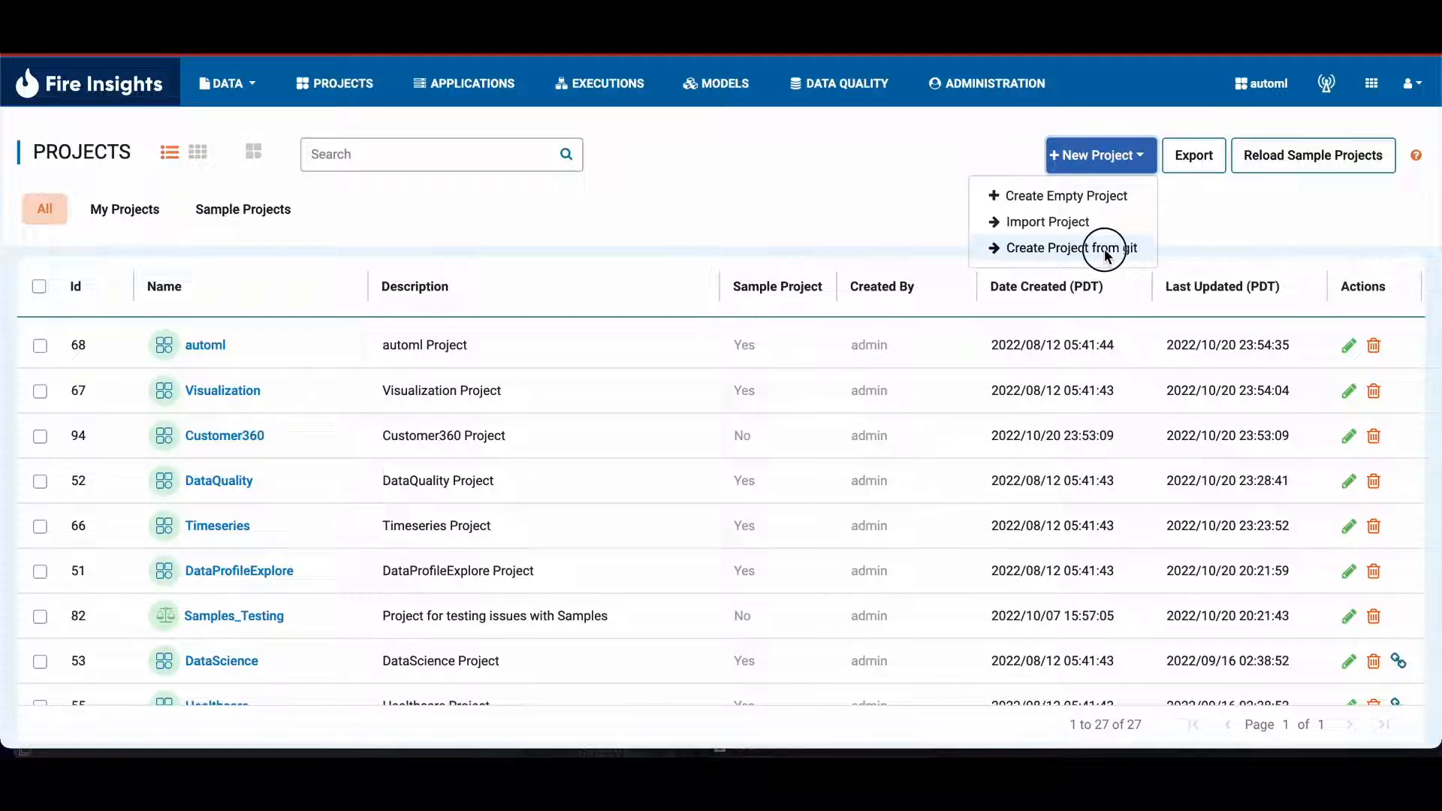
{"action": "left_click", "coordinate": [1104, 249]}
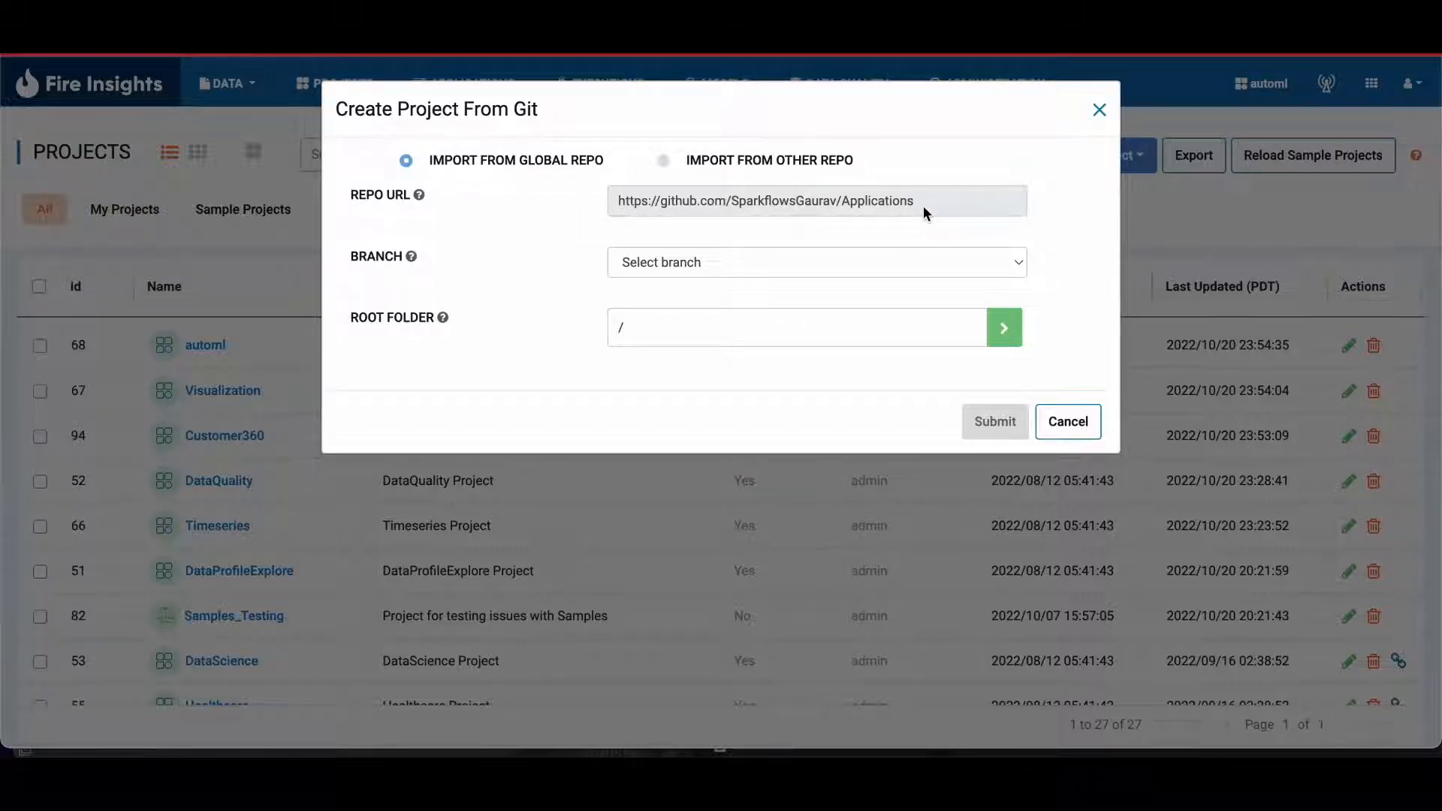
{"action": "left_click", "coordinate": [703, 262]}
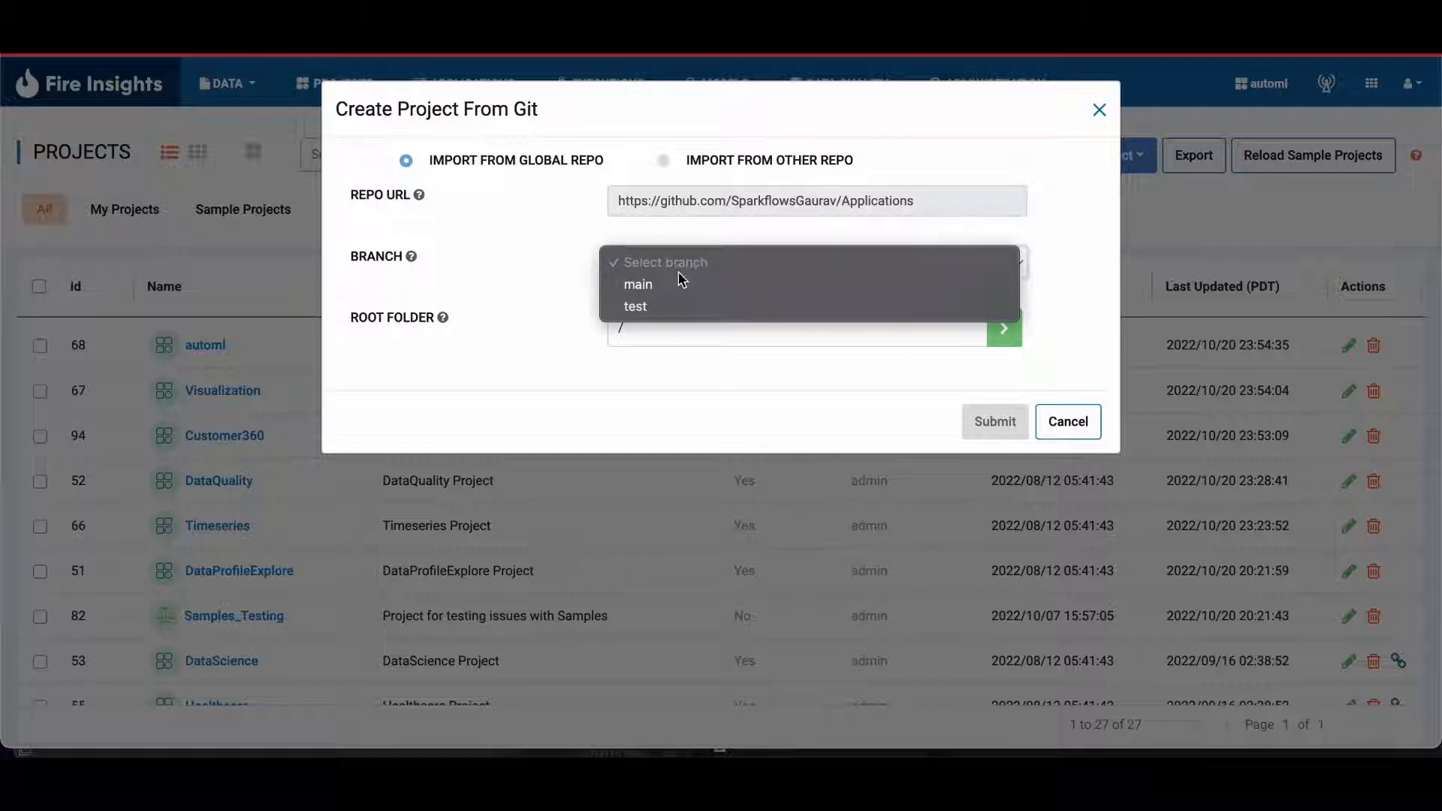
{"action": "left_click", "coordinate": [661, 284]}
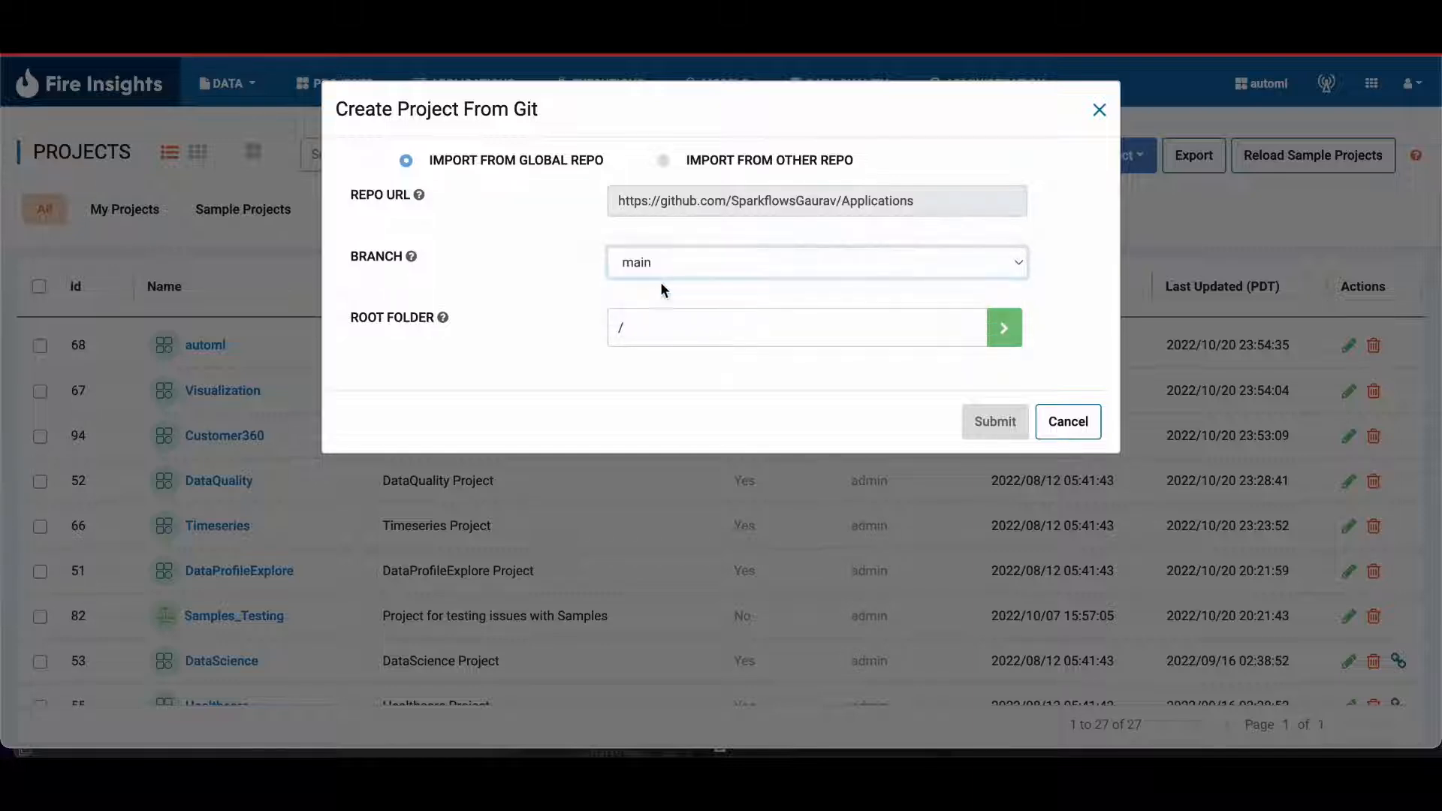
{"action": "left_click", "coordinate": [1005, 341]}
Step: Select the Healthcare project from the repo, enter the description "Healthcare", and create the project
{"action": "left_click", "coordinate": [649, 389]}
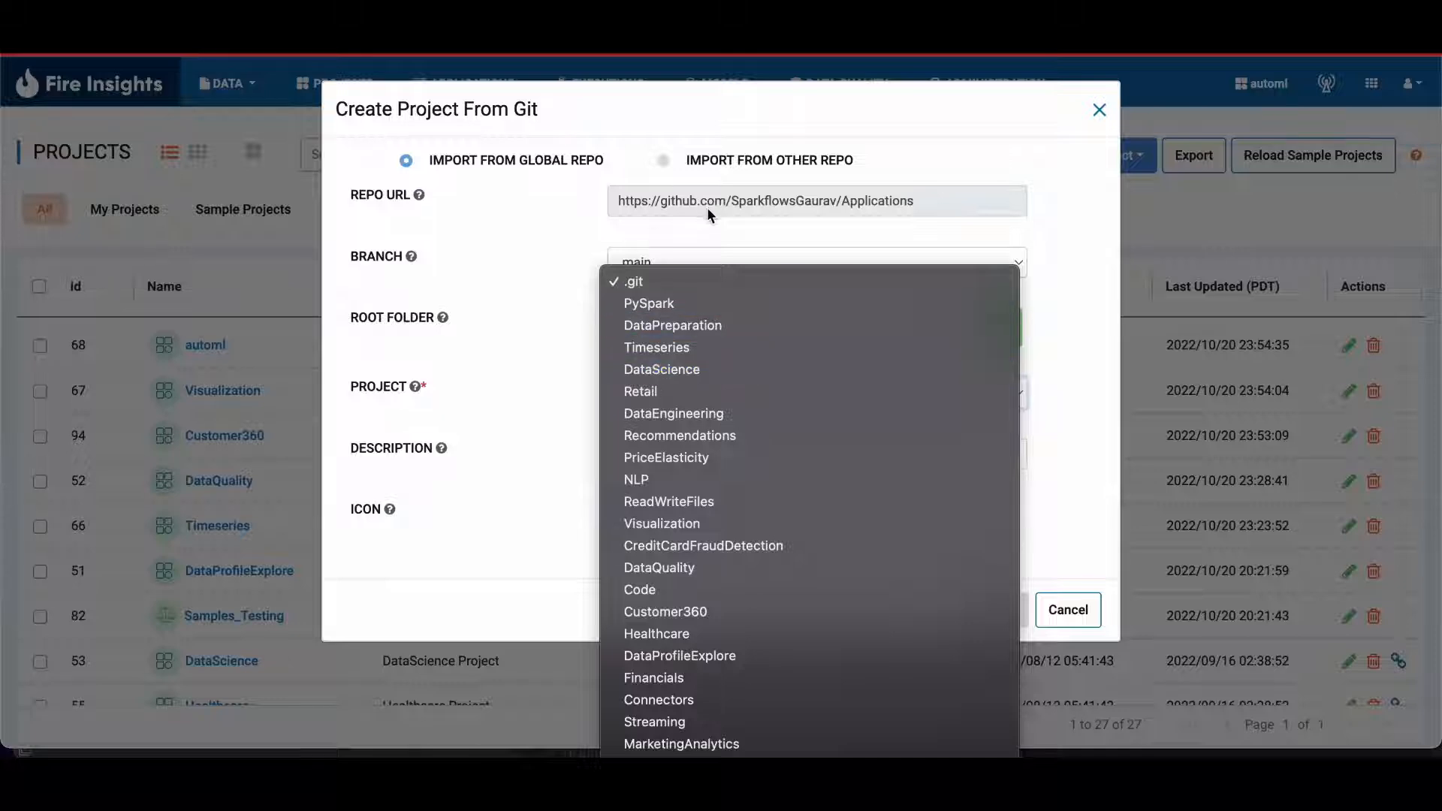
{"action": "left_click", "coordinate": [662, 612]}
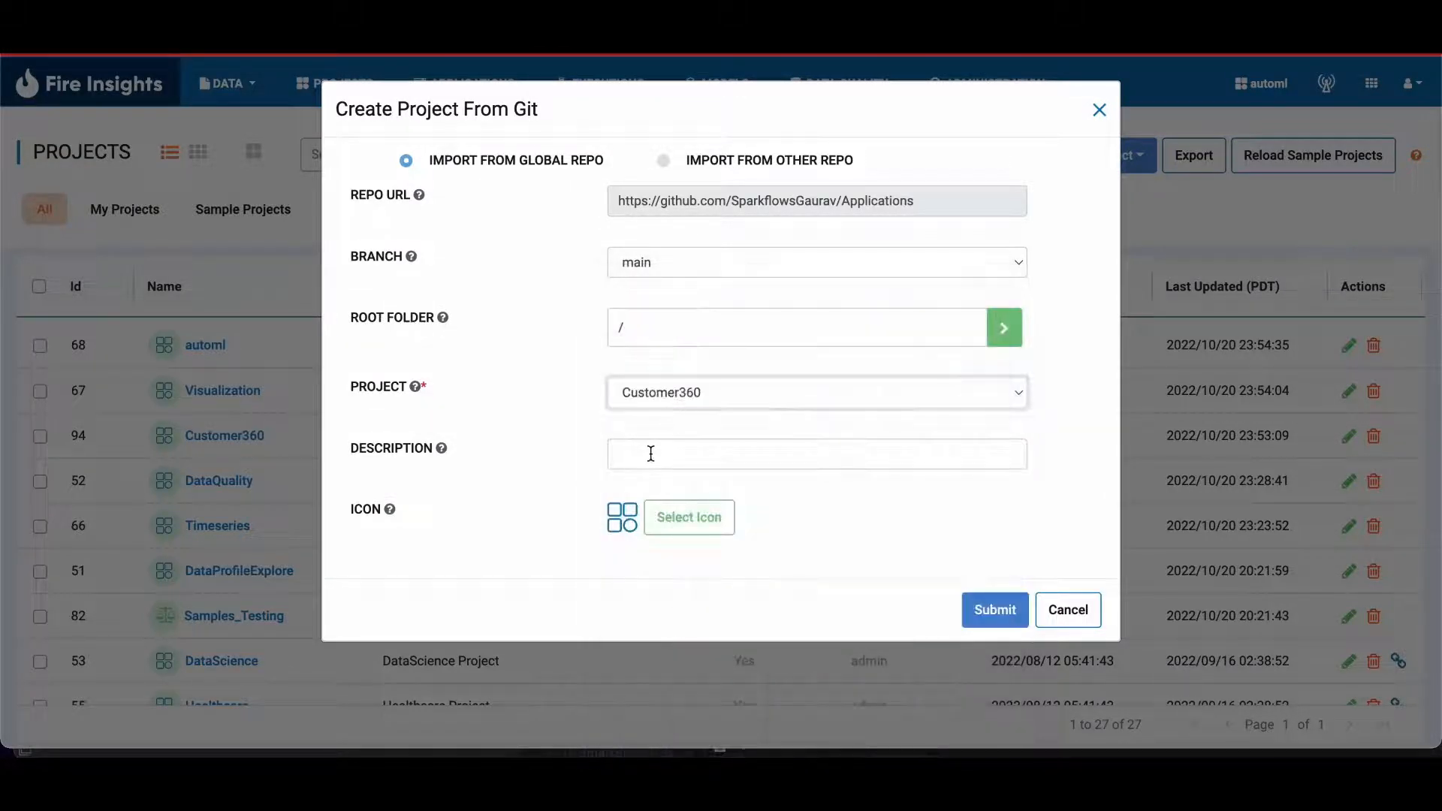
{"action": "left_click", "coordinate": [696, 398]}
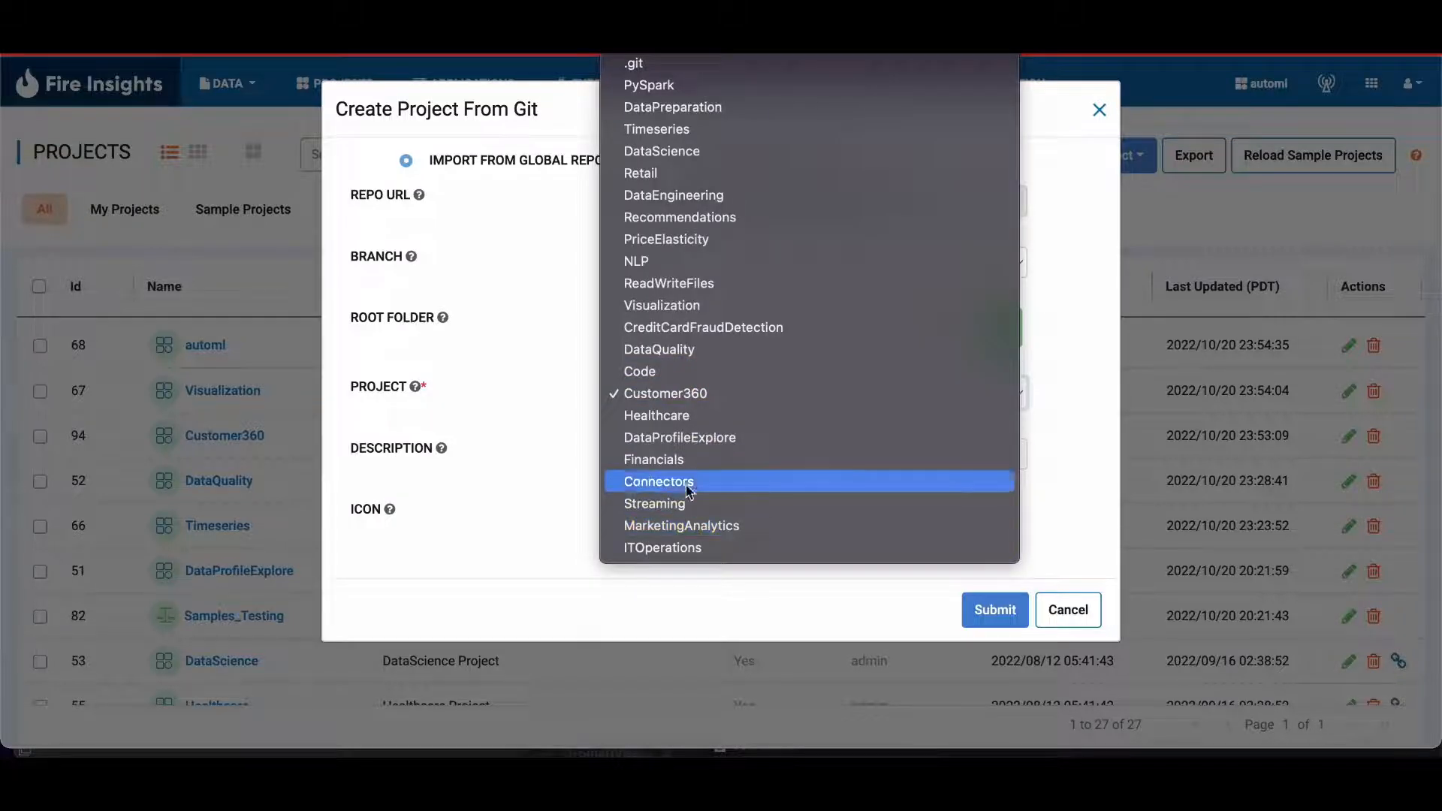
{"action": "left_click", "coordinate": [689, 420]}
{"action": "left_click", "coordinate": [694, 455]}
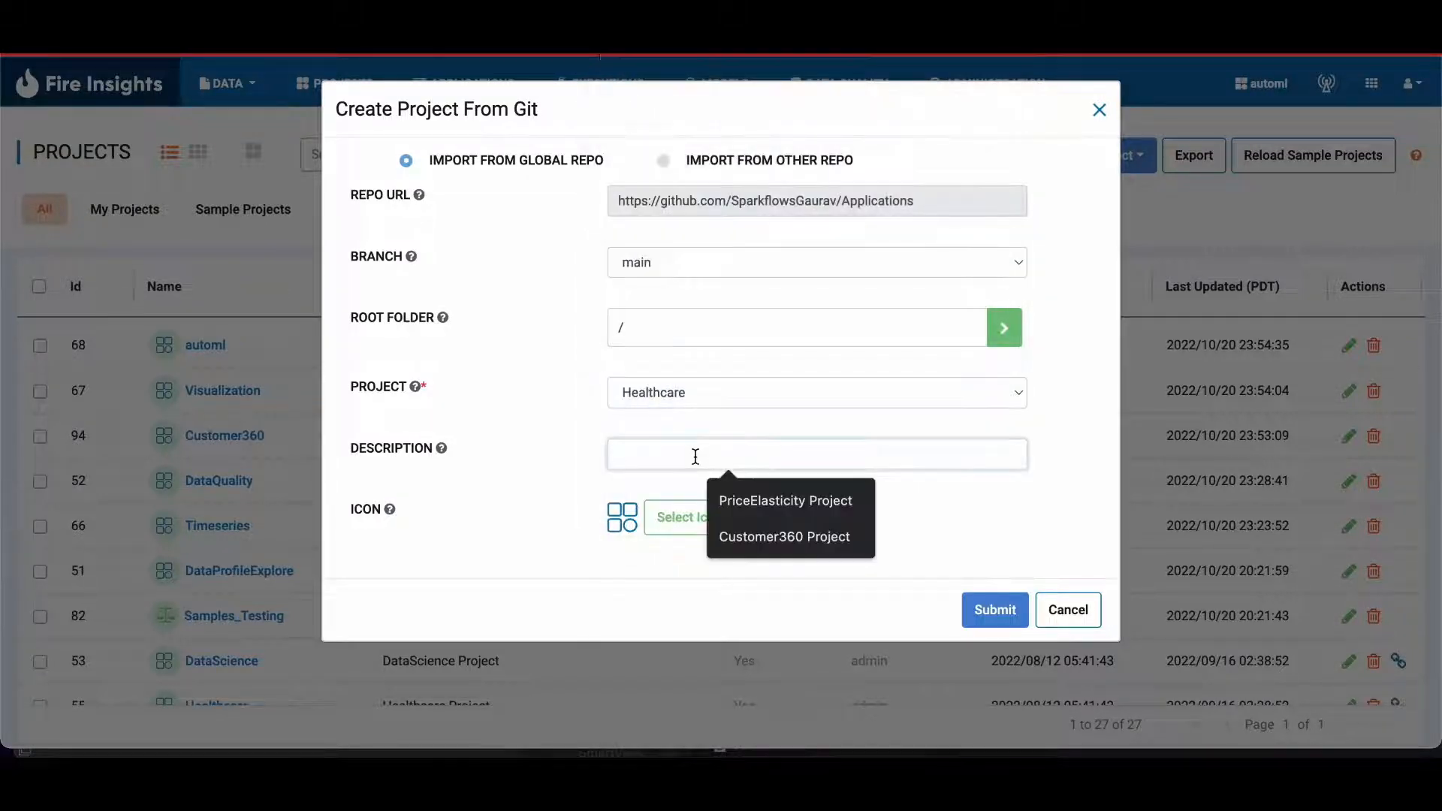
{"action": "type", "text": "Healthcare"}
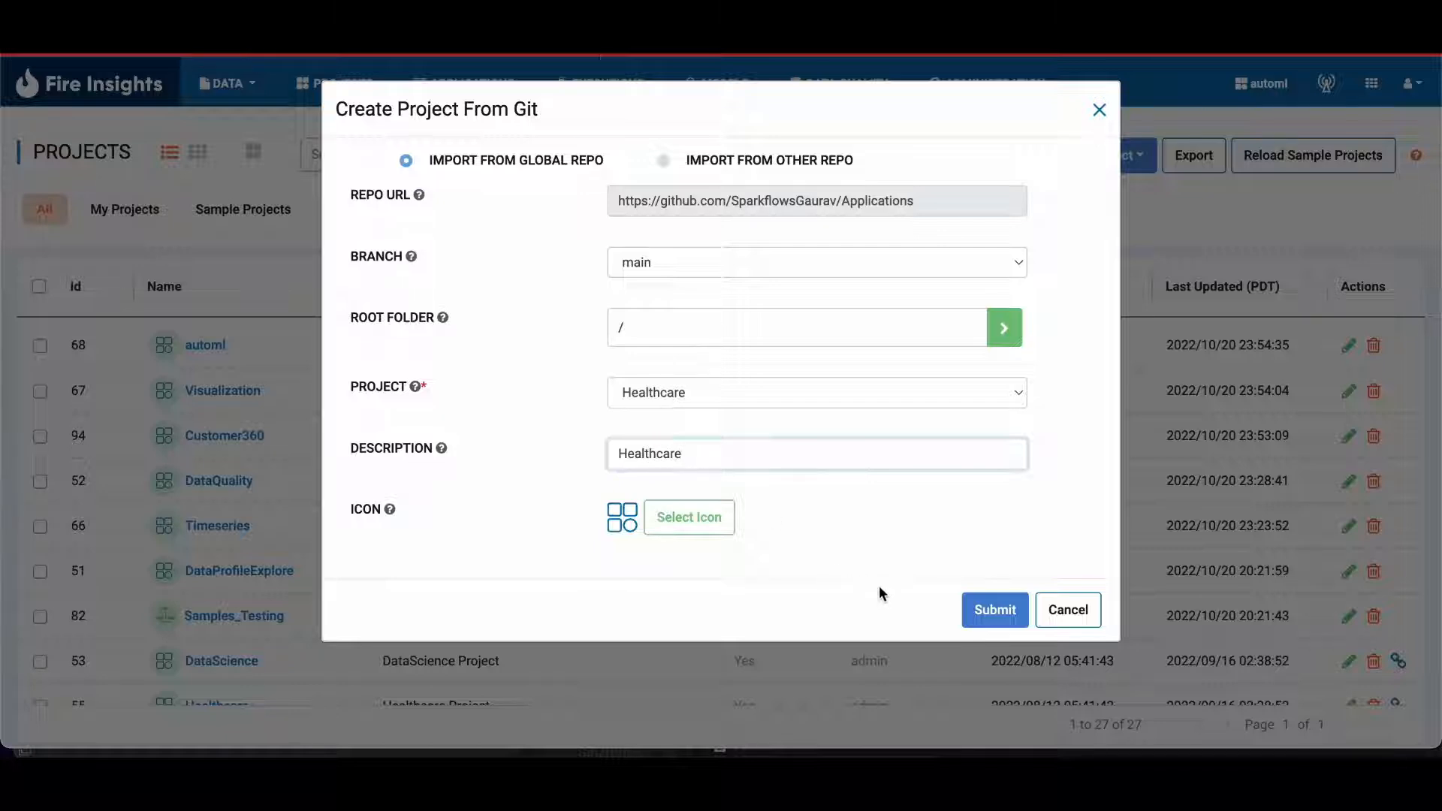
{"action": "left_click", "coordinate": [985, 612]}
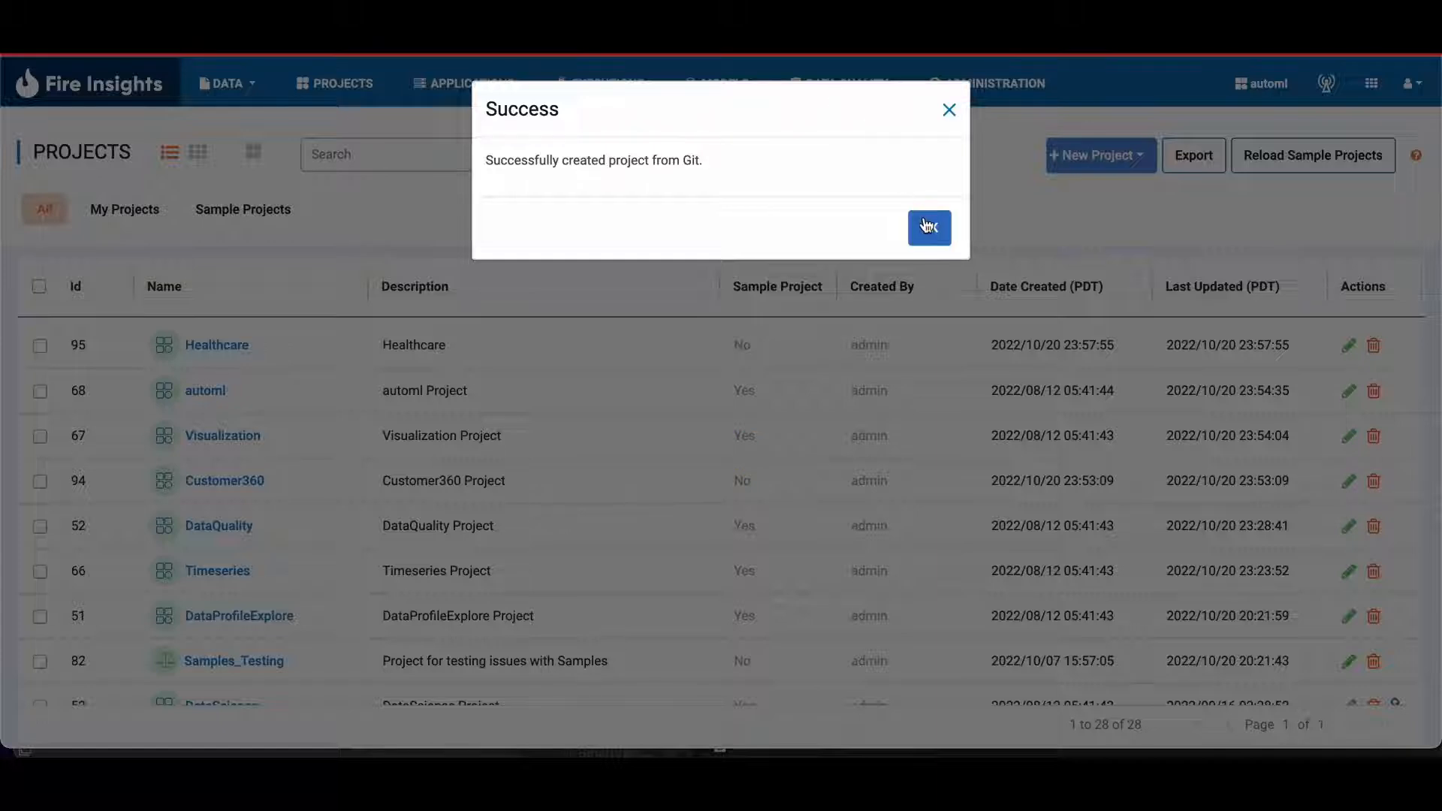
{"action": "left_click", "coordinate": [927, 225]}
{"action": "left_click", "coordinate": [920, 223]}
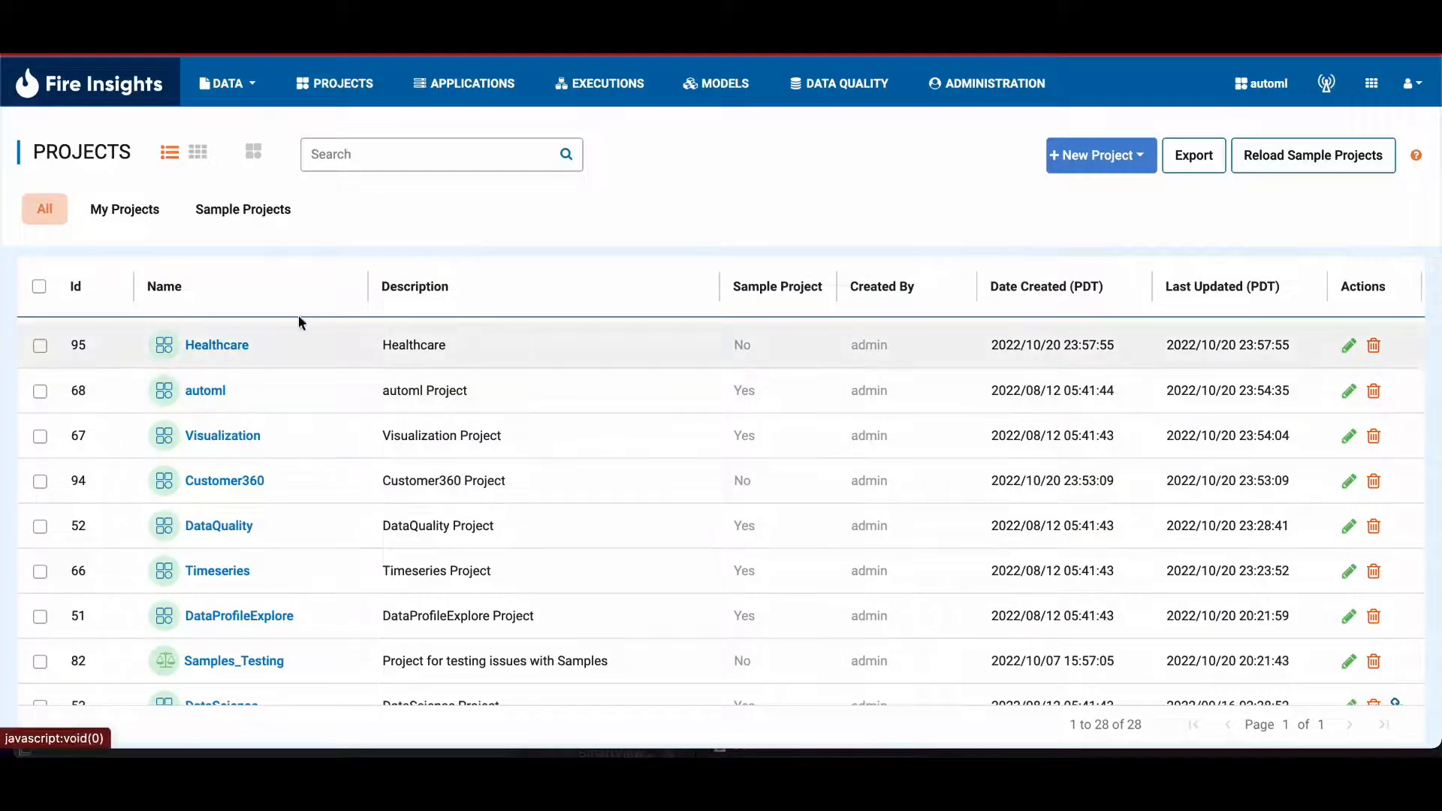
Step: Switch to the Applications repository on GitHub and examine its project folders
{"action": "key", "text": "ctrl+Tab"}
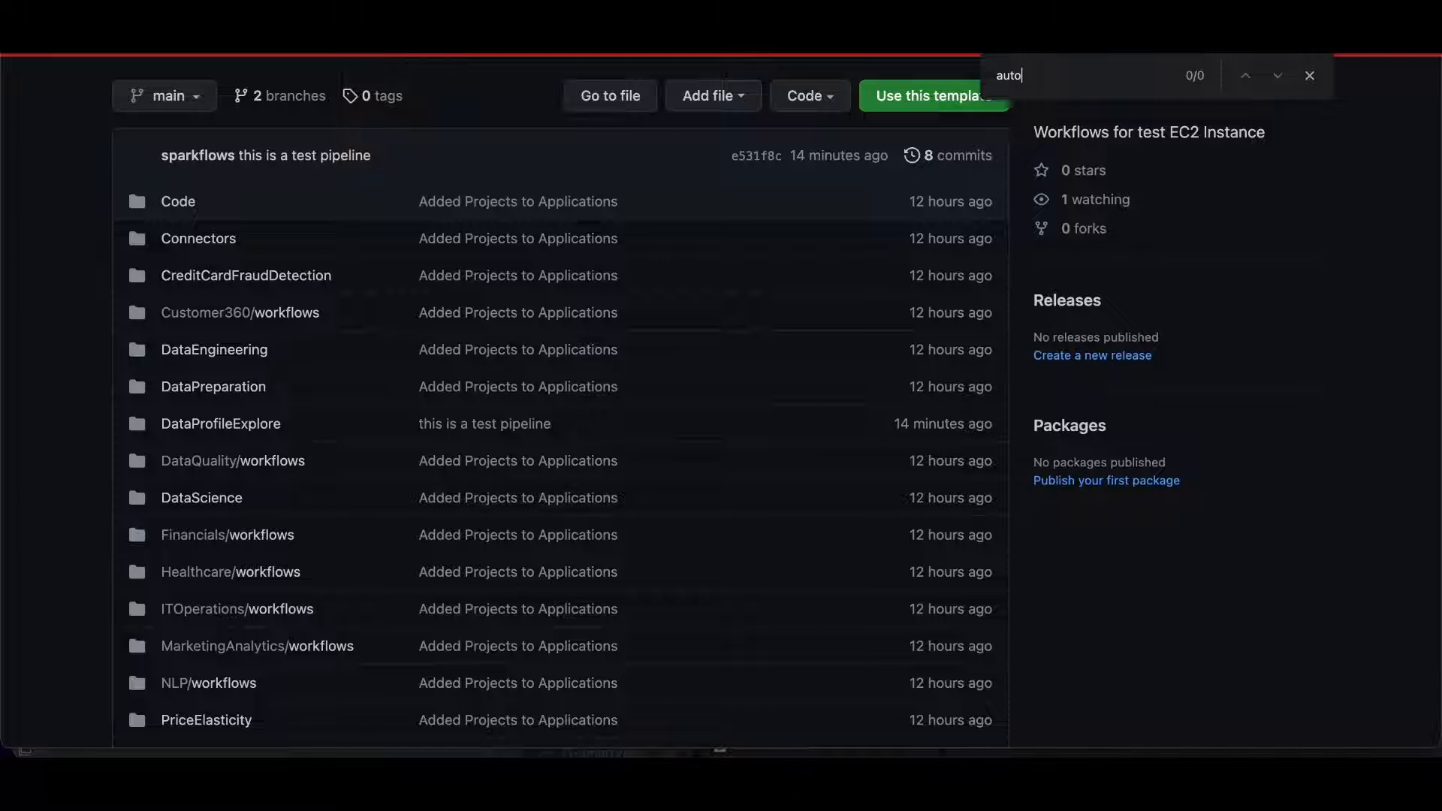
{"action": "scroll", "coordinate": [285, 500], "scroll_direction": "down", "scroll_amount": 2}
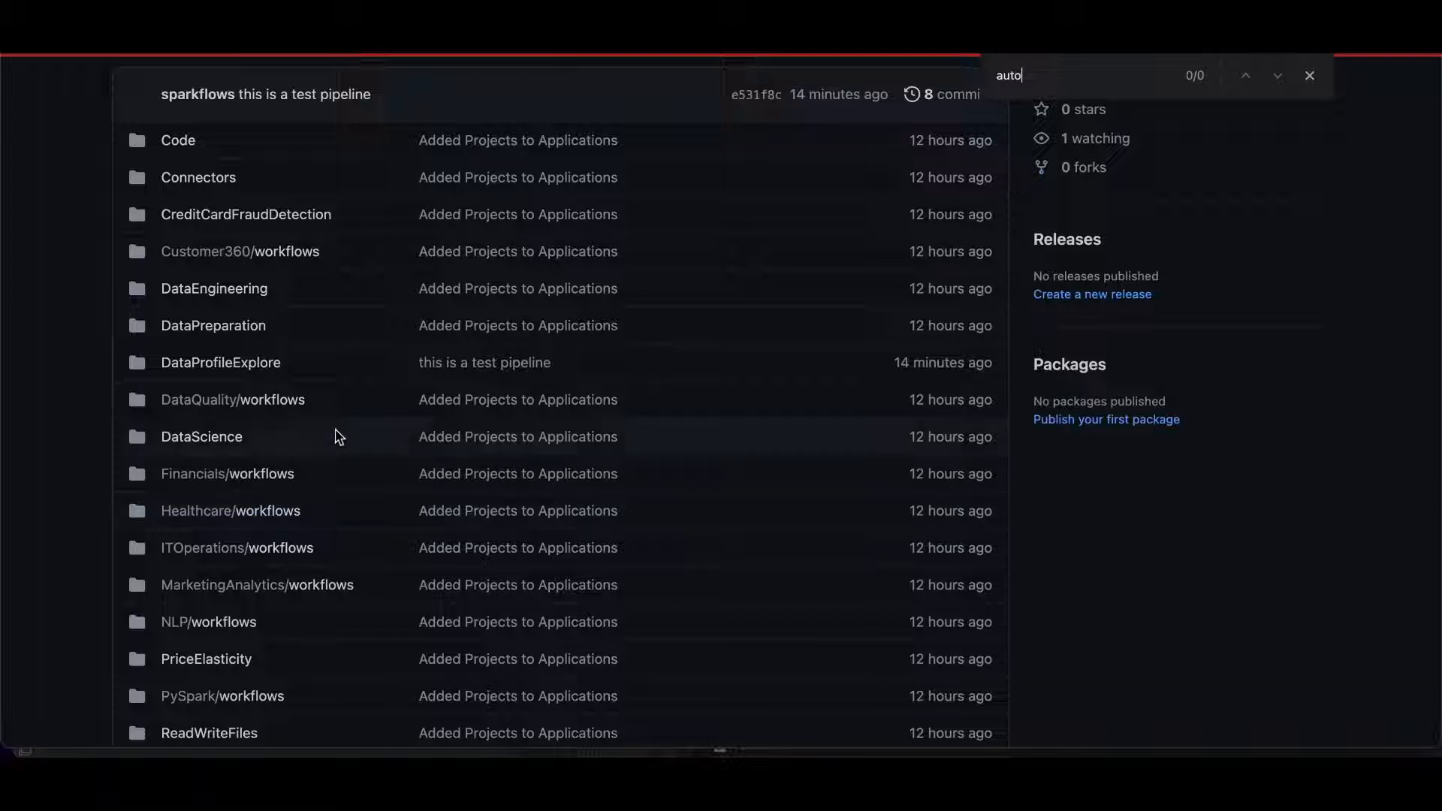
{"action": "left_click", "coordinate": [1309, 75]}
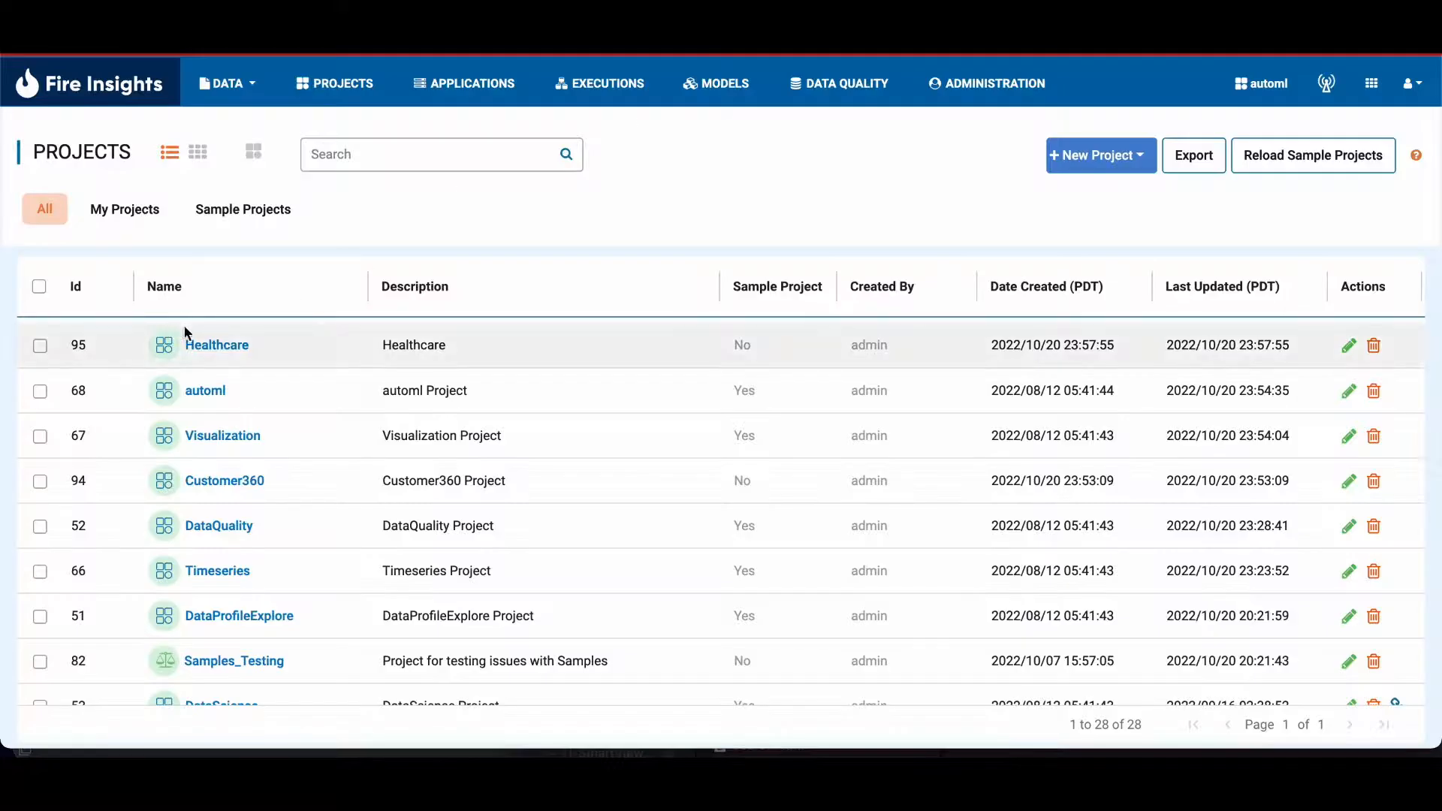
Step: Compare the new Healthcare project's workflows with the files in the GitHub repository's Healthcare/workflows folder
{"action": "left_click", "coordinate": [206, 340]}
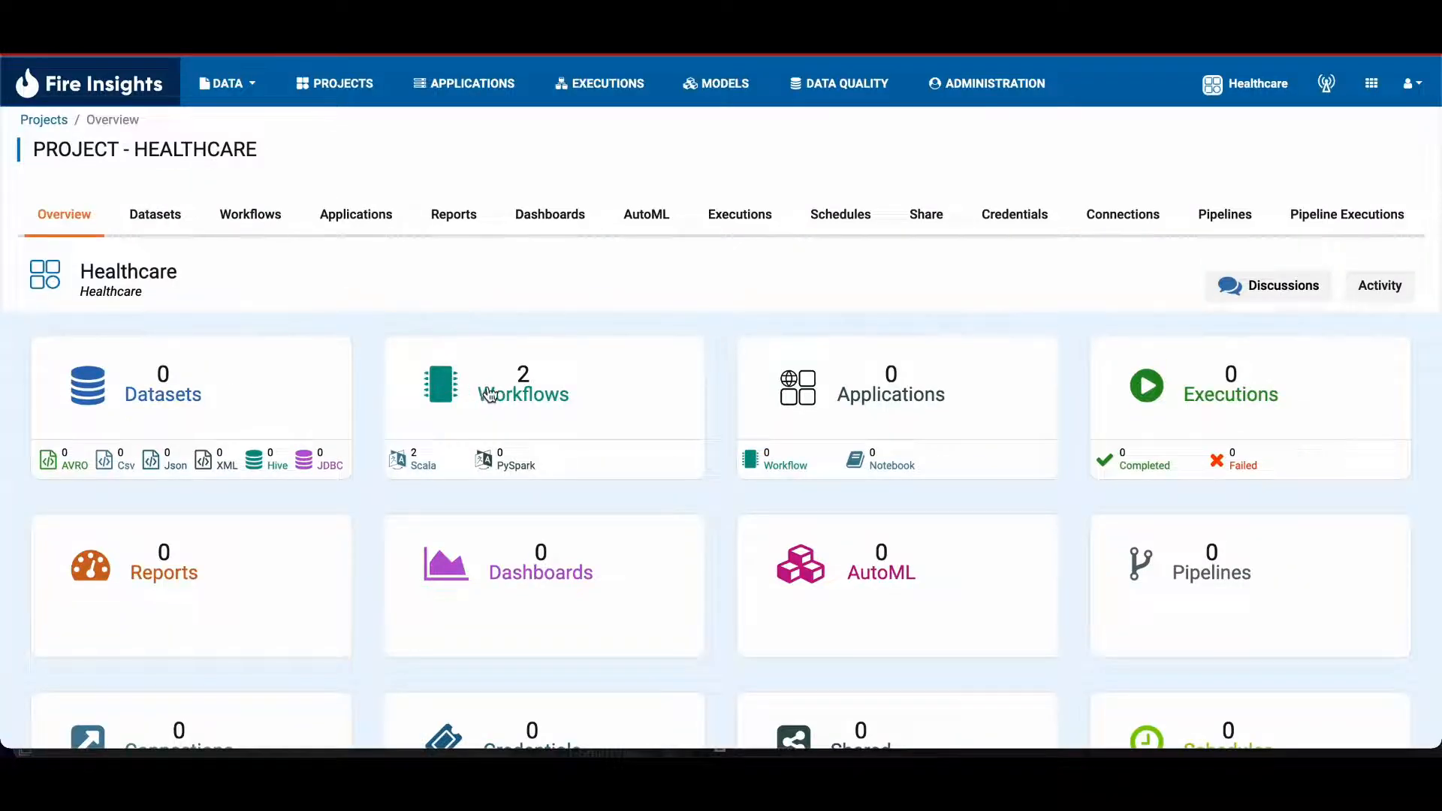
{"action": "left_click", "coordinate": [489, 393]}
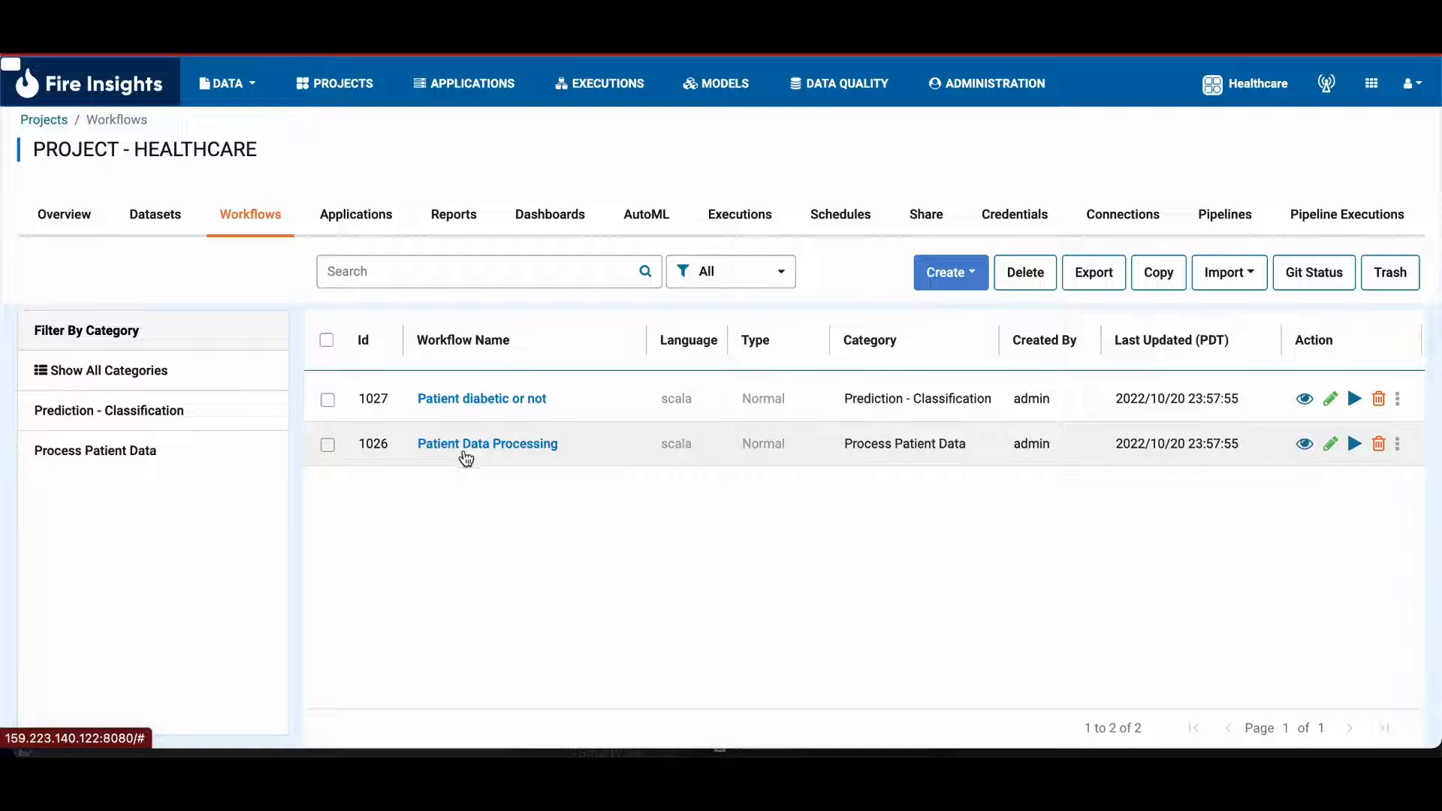
{"action": "scroll", "coordinate": [494, 558], "scroll_direction": "left", "scroll_amount": 5}
{"action": "scroll", "coordinate": [494, 559], "scroll_direction": "left", "scroll_amount": 5}
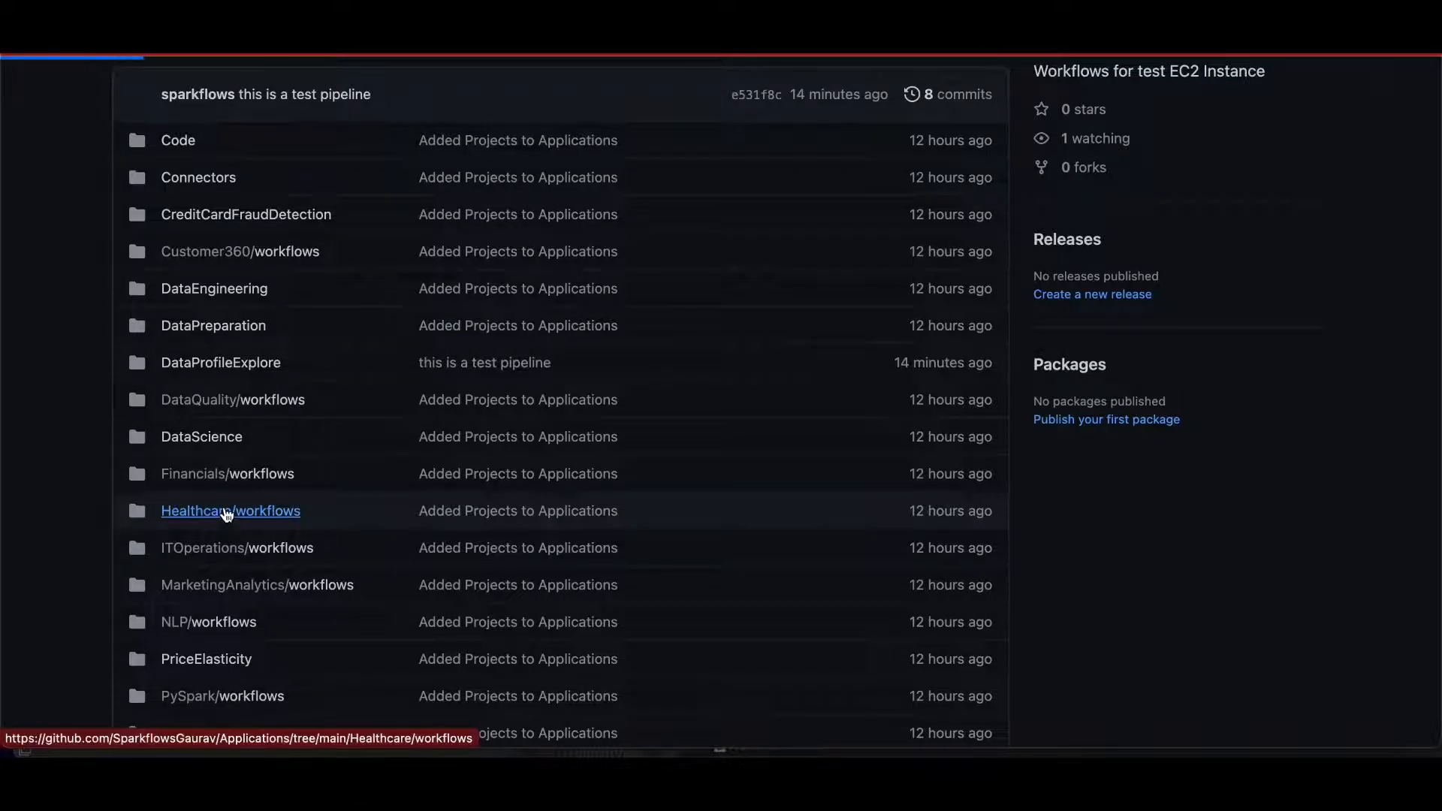
{"action": "left_click", "coordinate": [180, 514]}
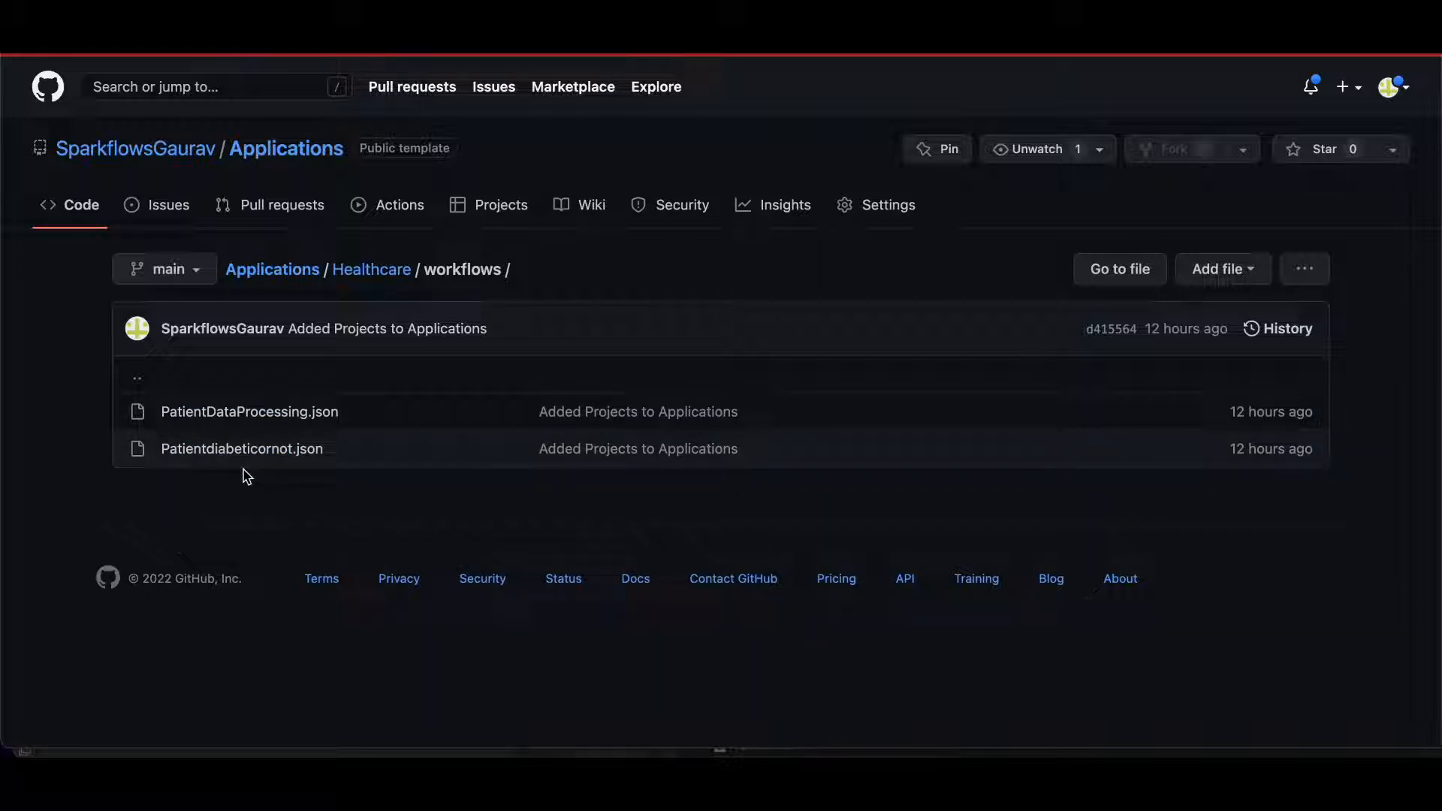
Step: Switch back to Fire Insights and link the DataScience project with Git on the existing main branch
{"action": "scroll", "coordinate": [243, 476], "scroll_direction": "left", "scroll_amount": 3}
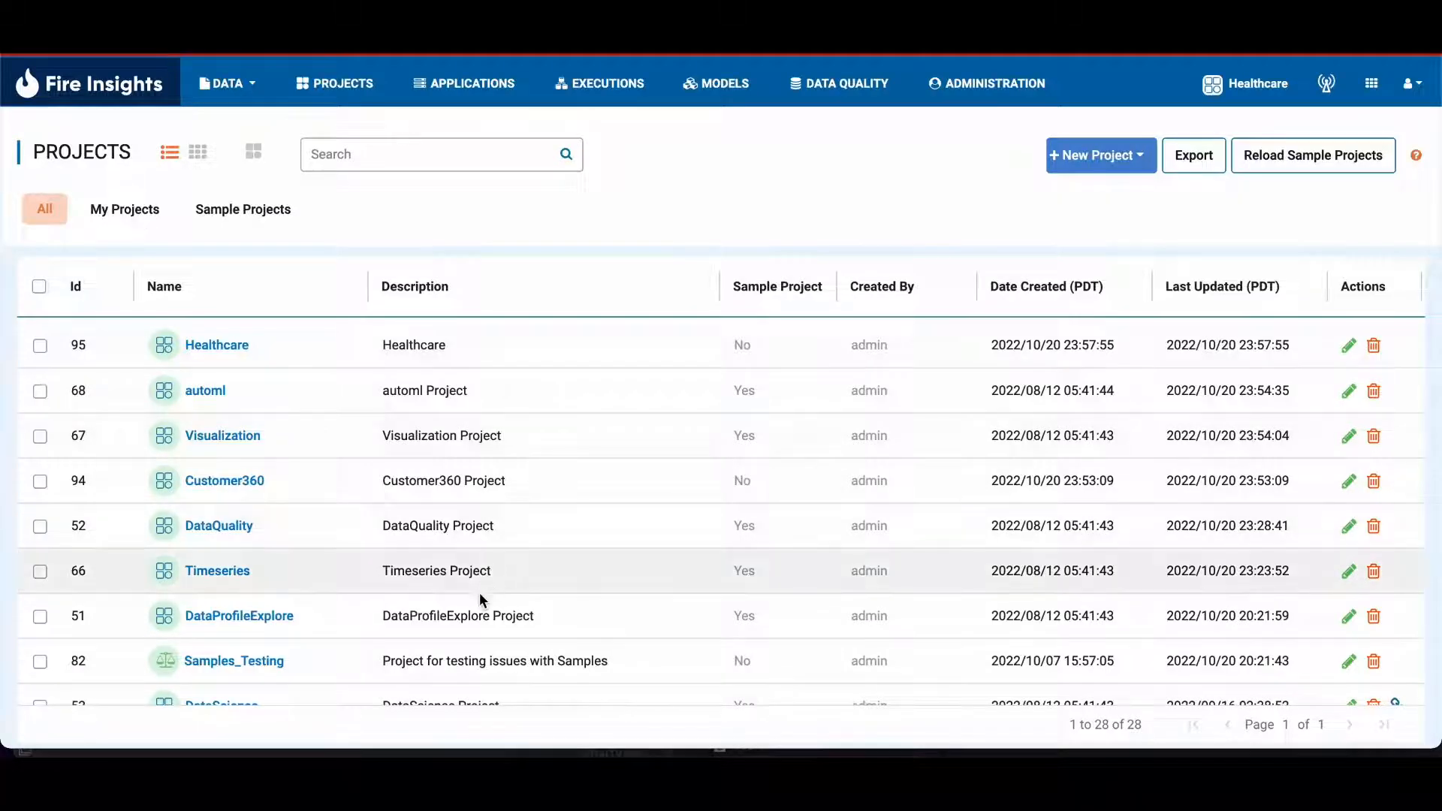
{"action": "scroll", "coordinate": [480, 597], "scroll_direction": "down", "scroll_amount": 3}
{"action": "scroll", "coordinate": [479, 593], "scroll_direction": "down", "scroll_amount": 1}
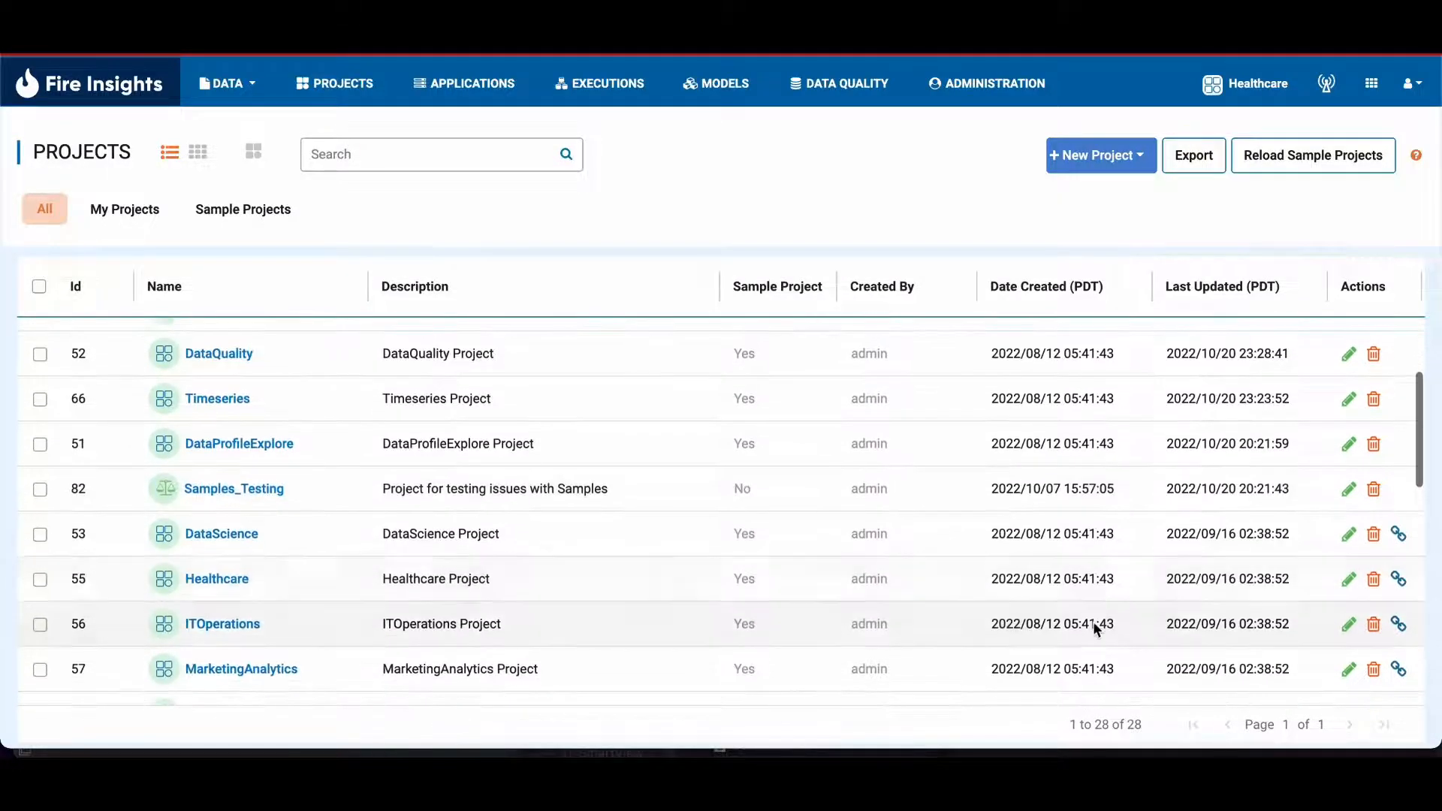
{"action": "scroll", "coordinate": [826, 584], "scroll_direction": "down", "scroll_amount": 1}
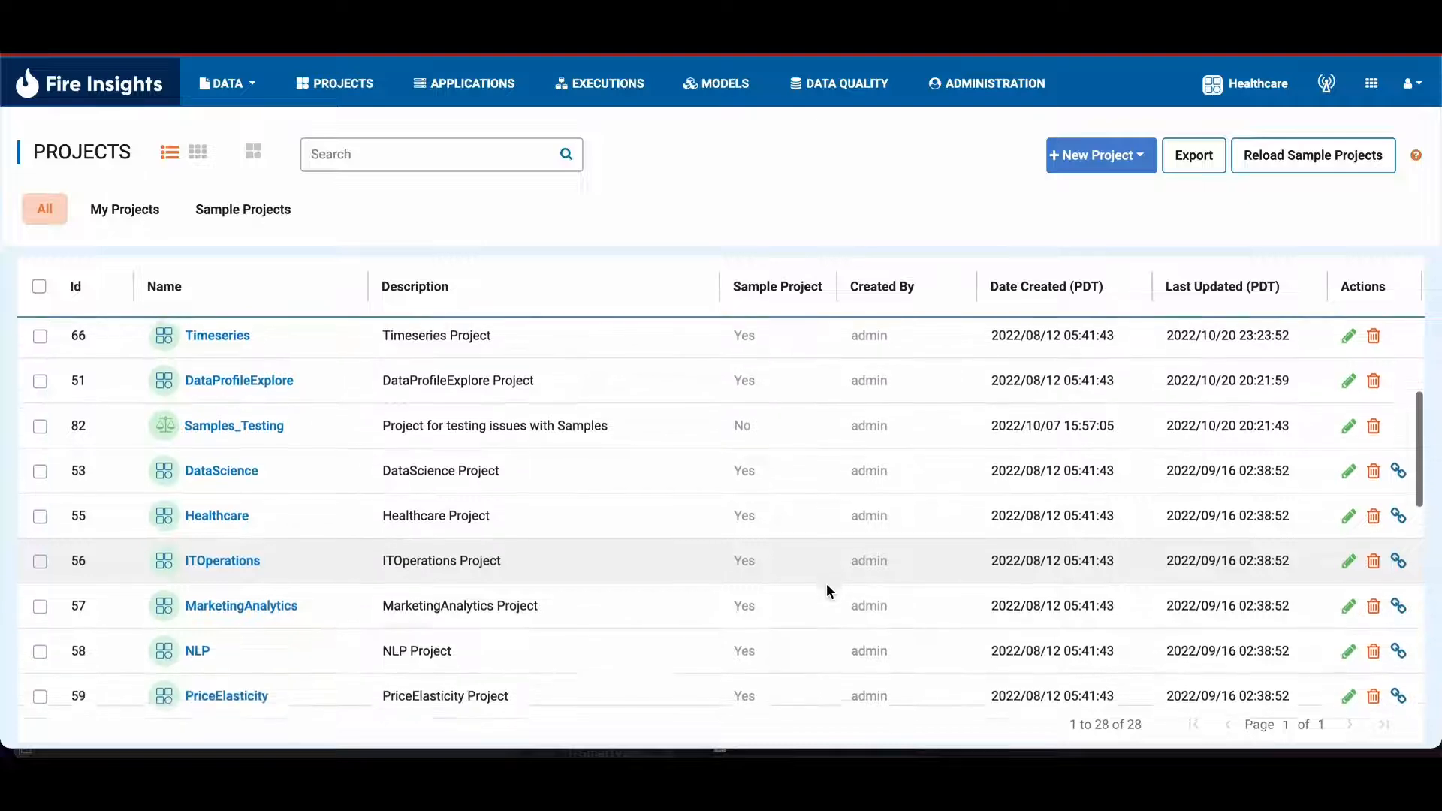
{"action": "scroll", "coordinate": [1147, 507], "scroll_direction": "down", "scroll_amount": 1}
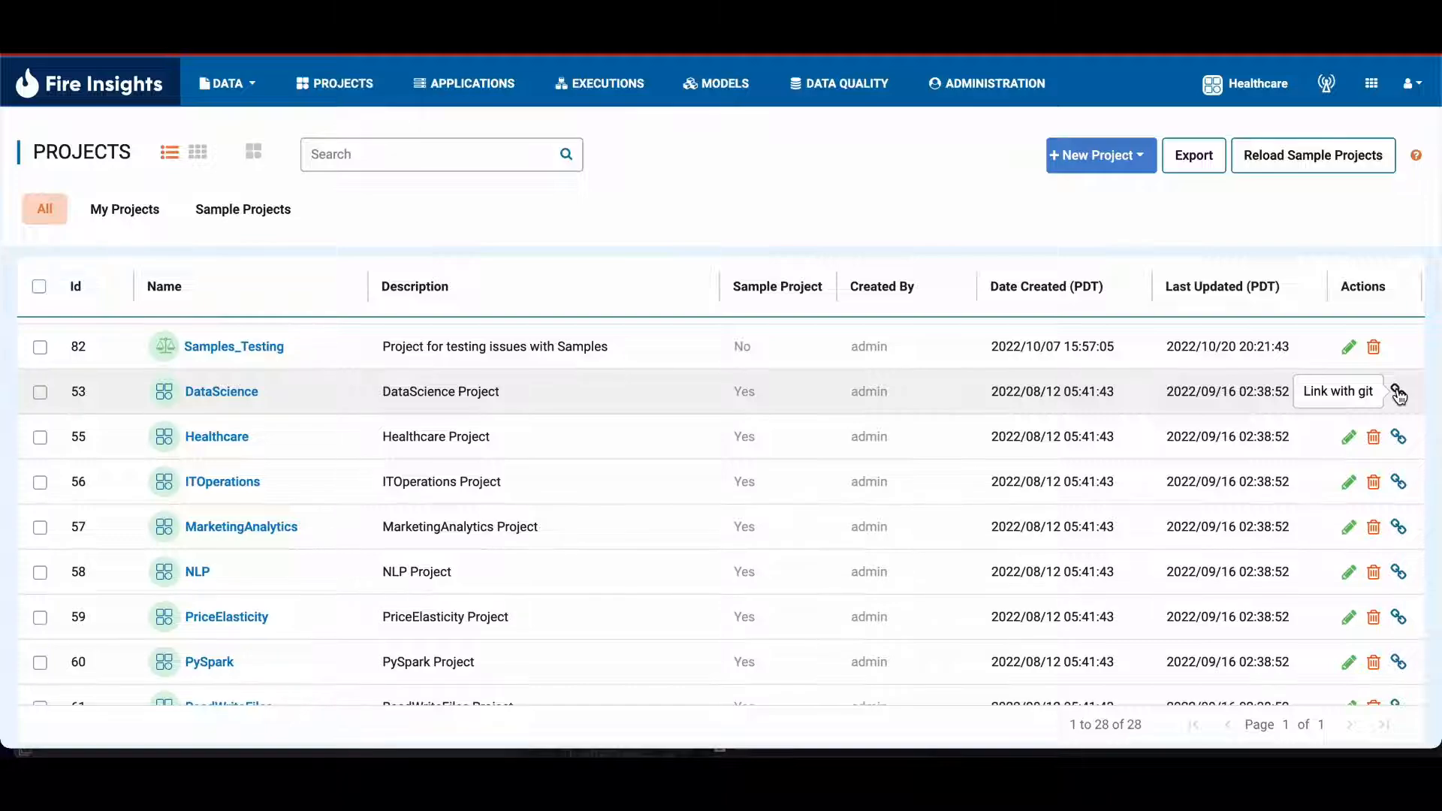
{"action": "left_click", "coordinate": [1398, 391]}
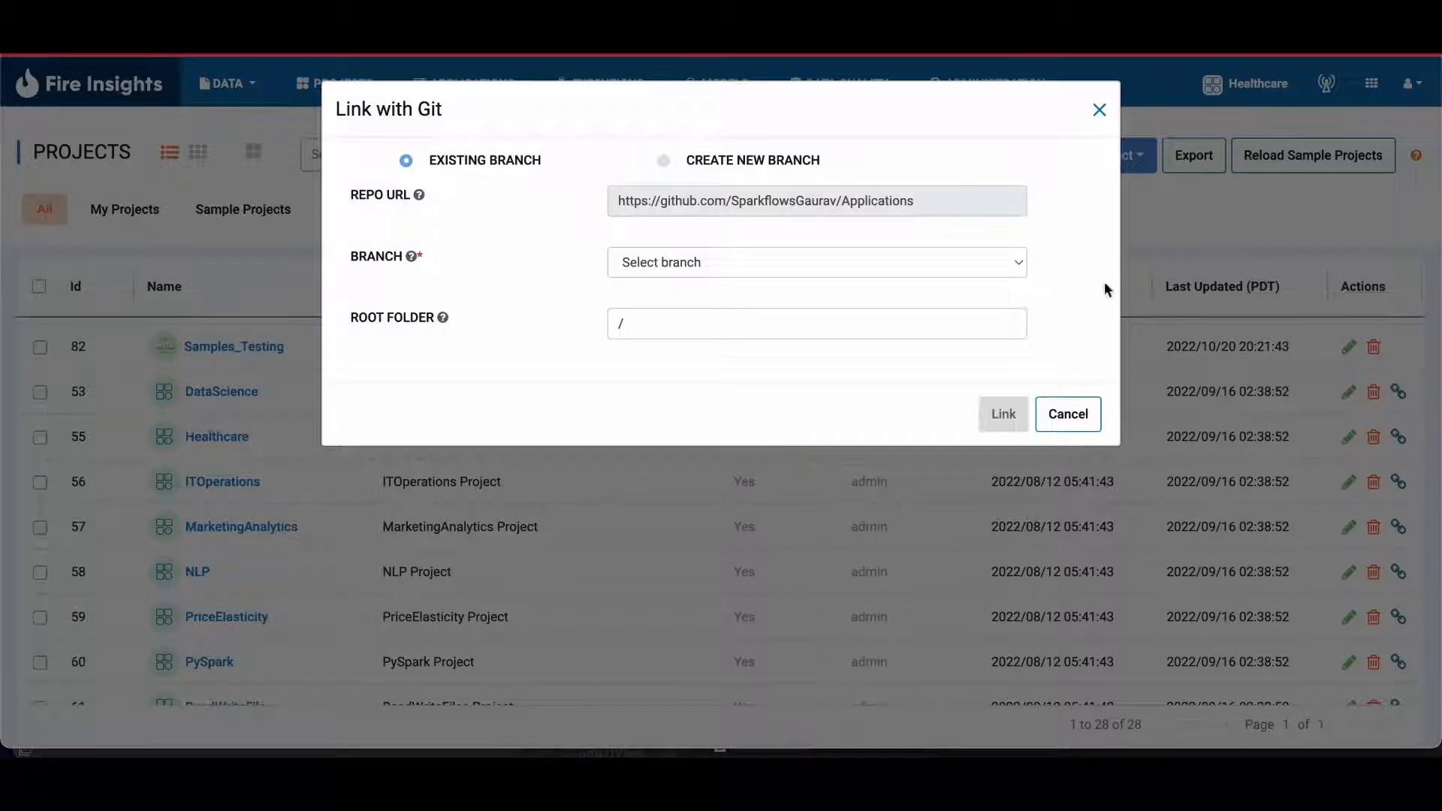
{"action": "left_click", "coordinate": [995, 270]}
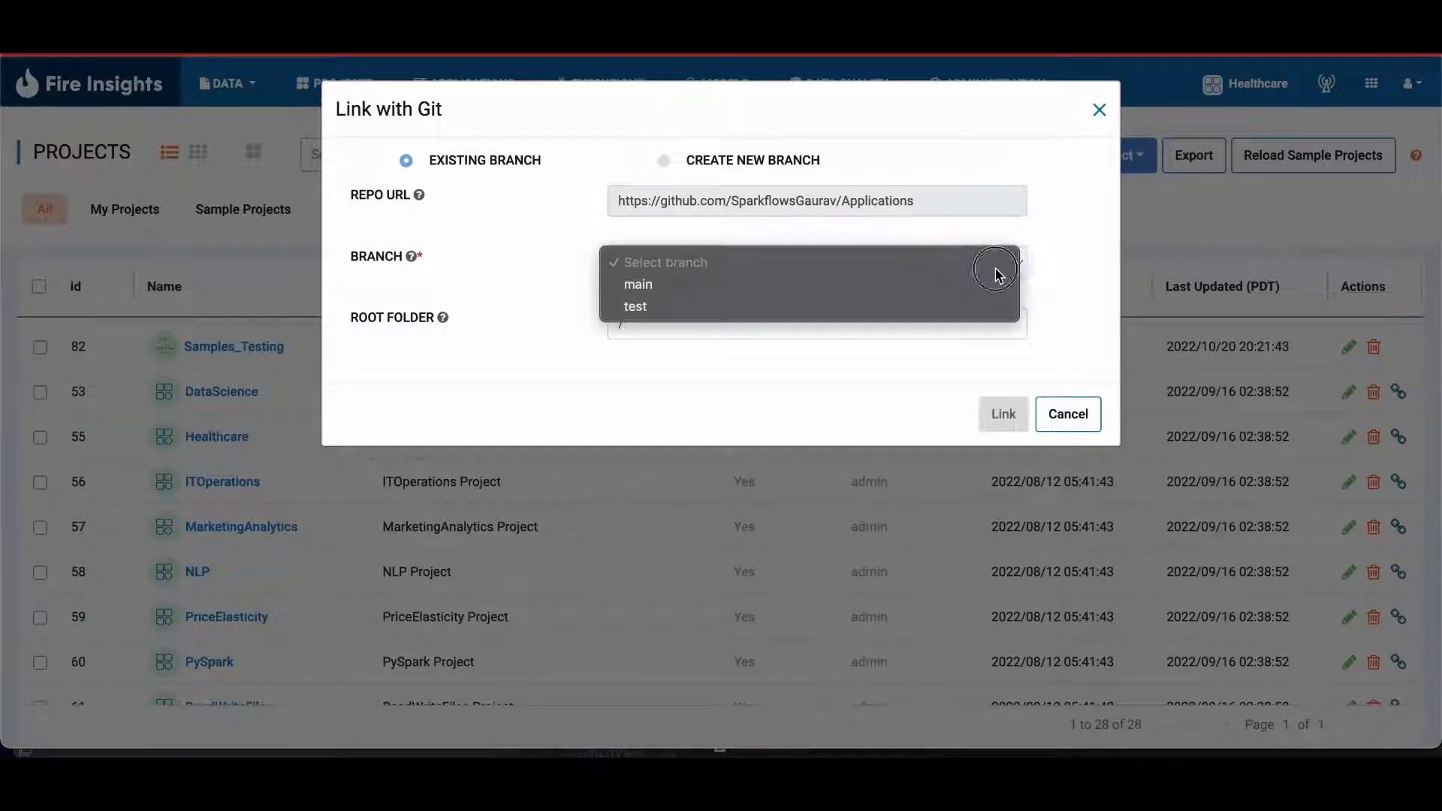
{"action": "left_click", "coordinate": [949, 283]}
{"action": "left_click", "coordinate": [1003, 414]}
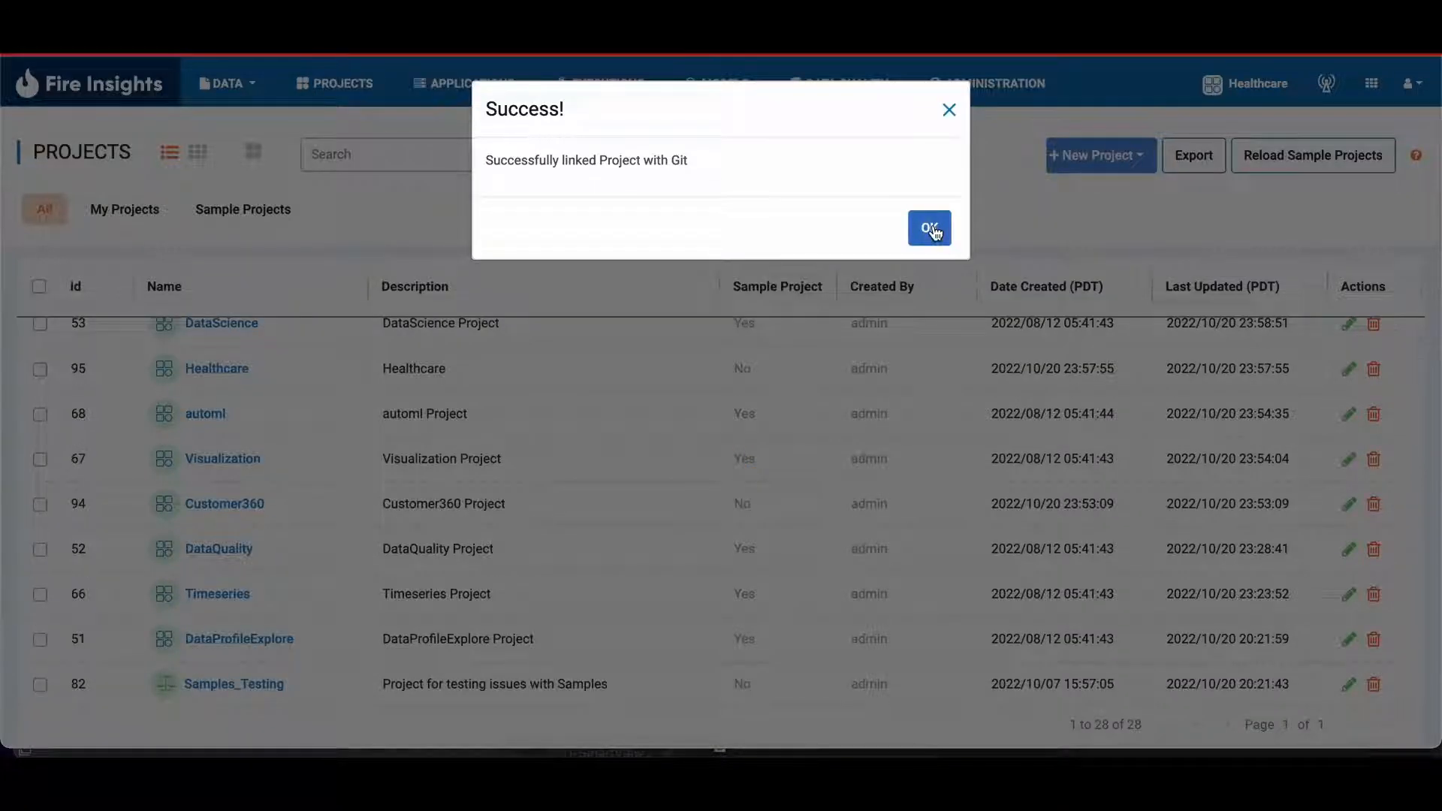
{"action": "left_click", "coordinate": [931, 229]}
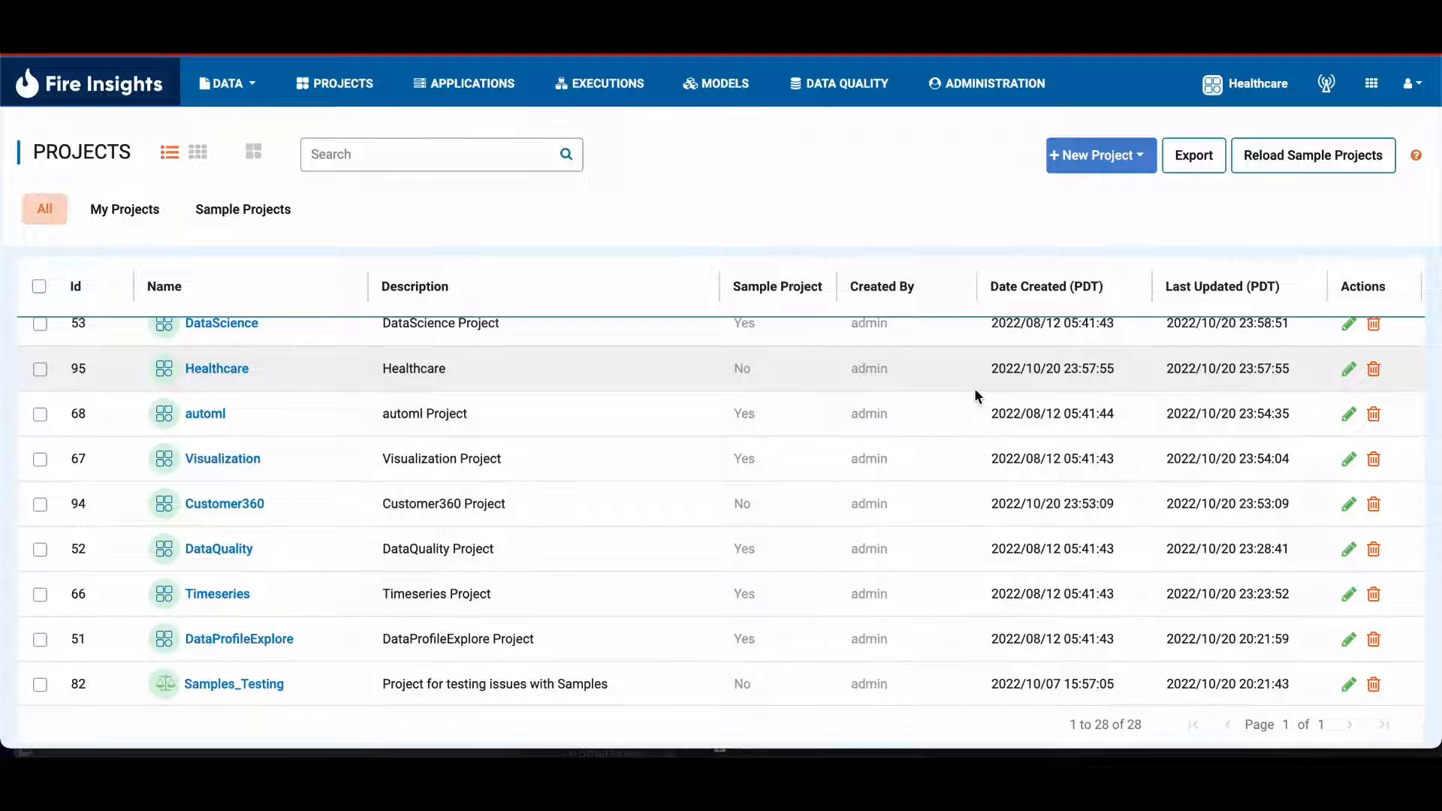
Step: Open the DataProfileExplore project's workflows and start a new Spark workflow
{"action": "scroll", "coordinate": [975, 390], "scroll_direction": "down", "scroll_amount": 1}
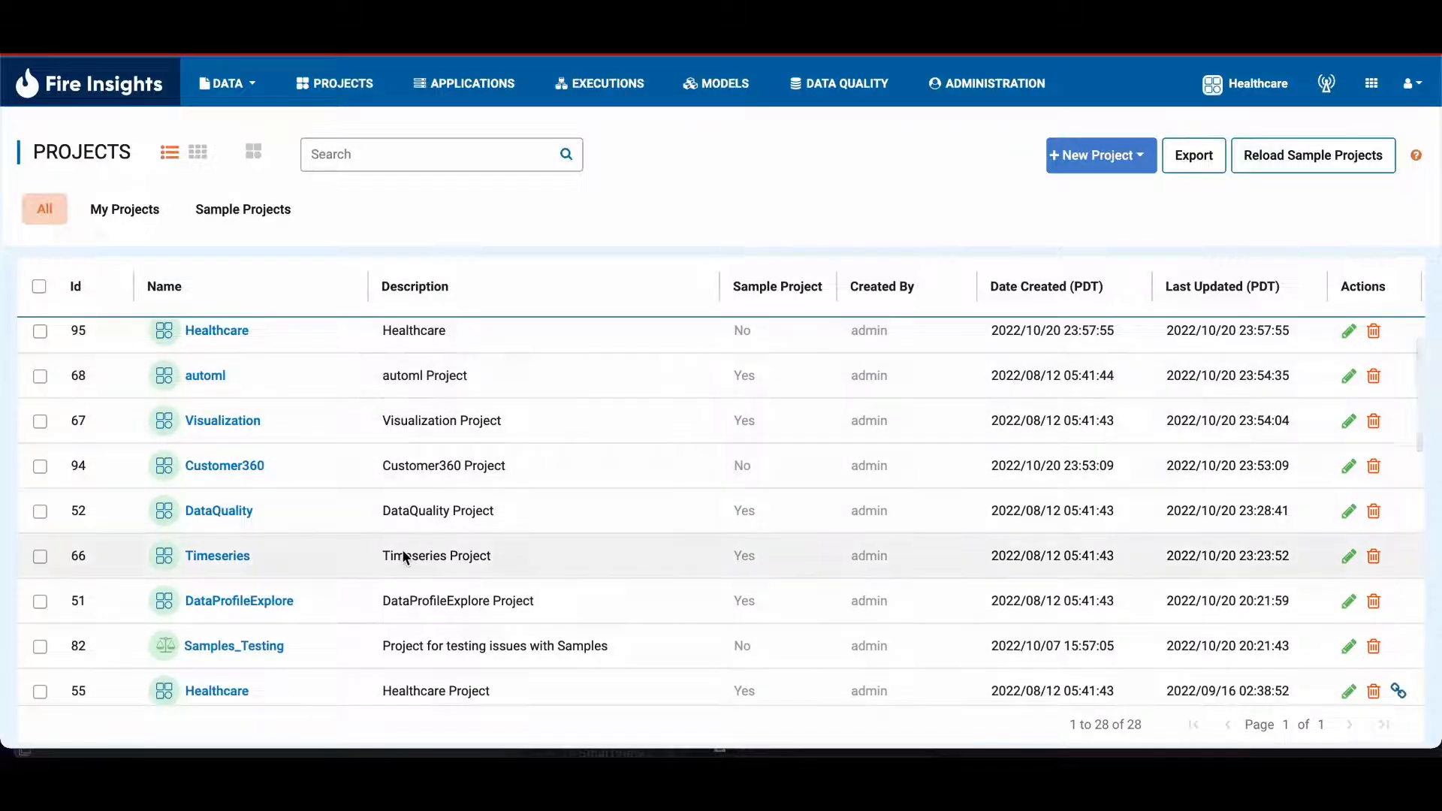
{"action": "scroll", "coordinate": [403, 556], "scroll_direction": "down", "scroll_amount": 3}
{"action": "scroll", "coordinate": [403, 556], "scroll_direction": "down", "scroll_amount": 3}
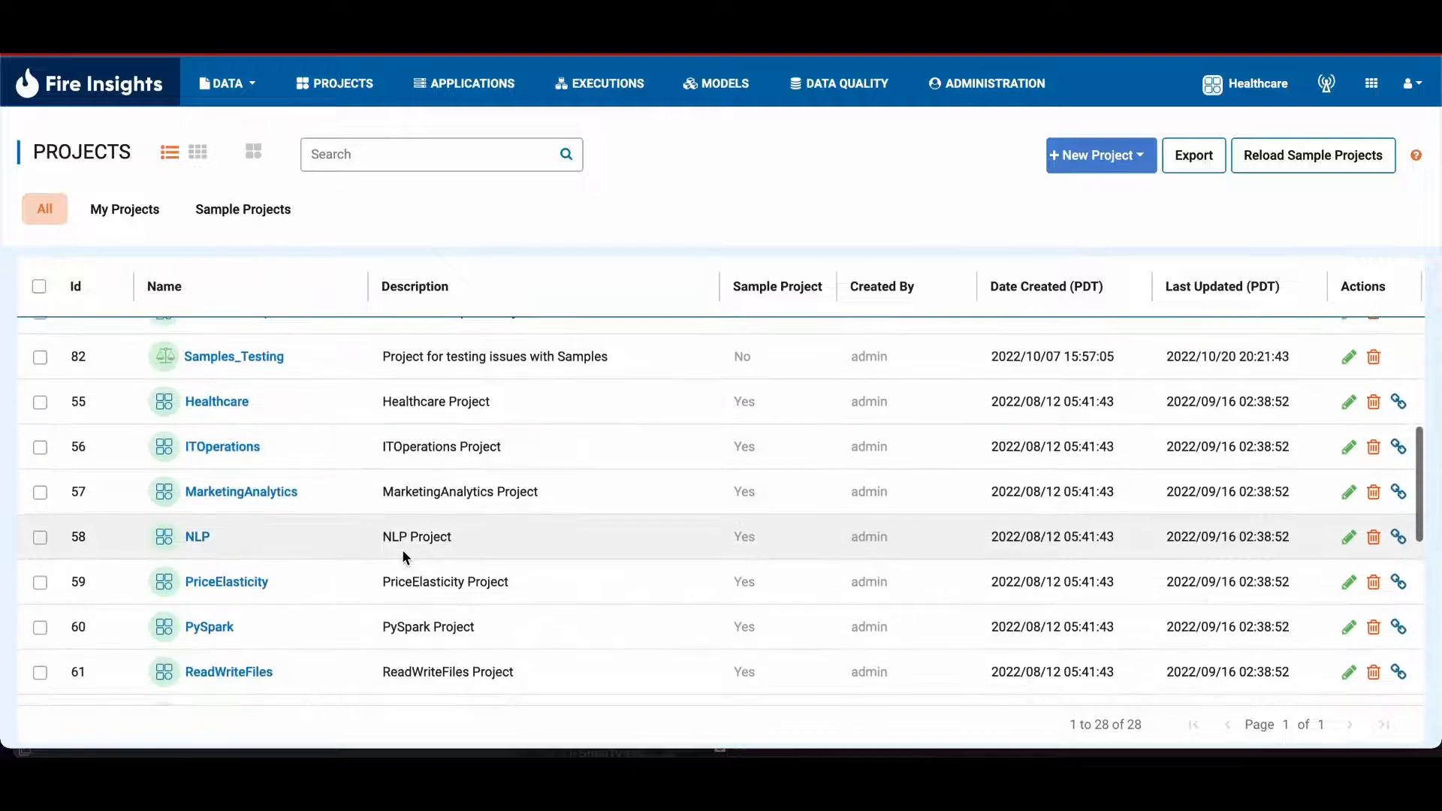
{"action": "scroll", "coordinate": [404, 555], "scroll_direction": "up", "scroll_amount": 3}
{"action": "scroll", "coordinate": [403, 555], "scroll_direction": "up", "scroll_amount": 1}
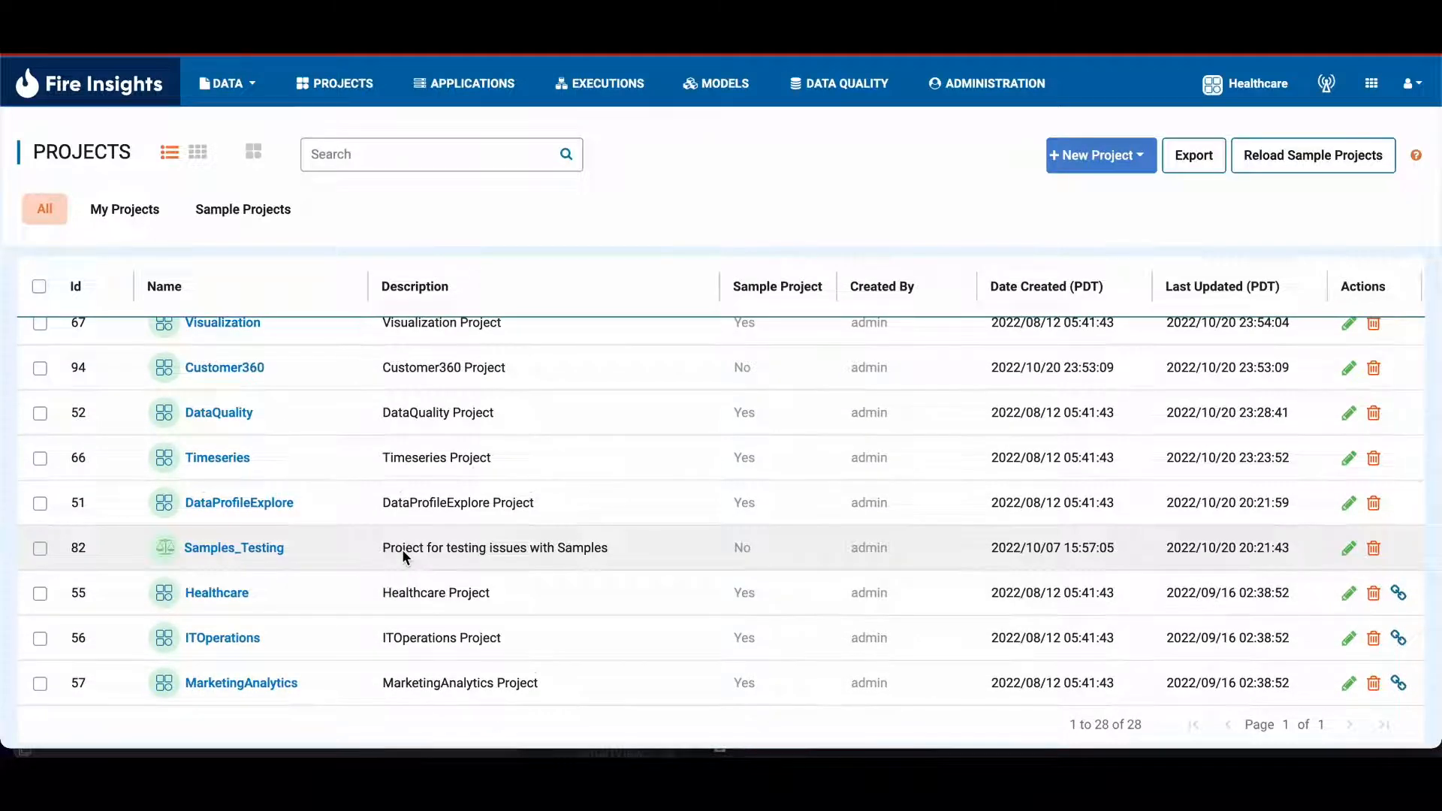
{"action": "left_click", "coordinate": [266, 514]}
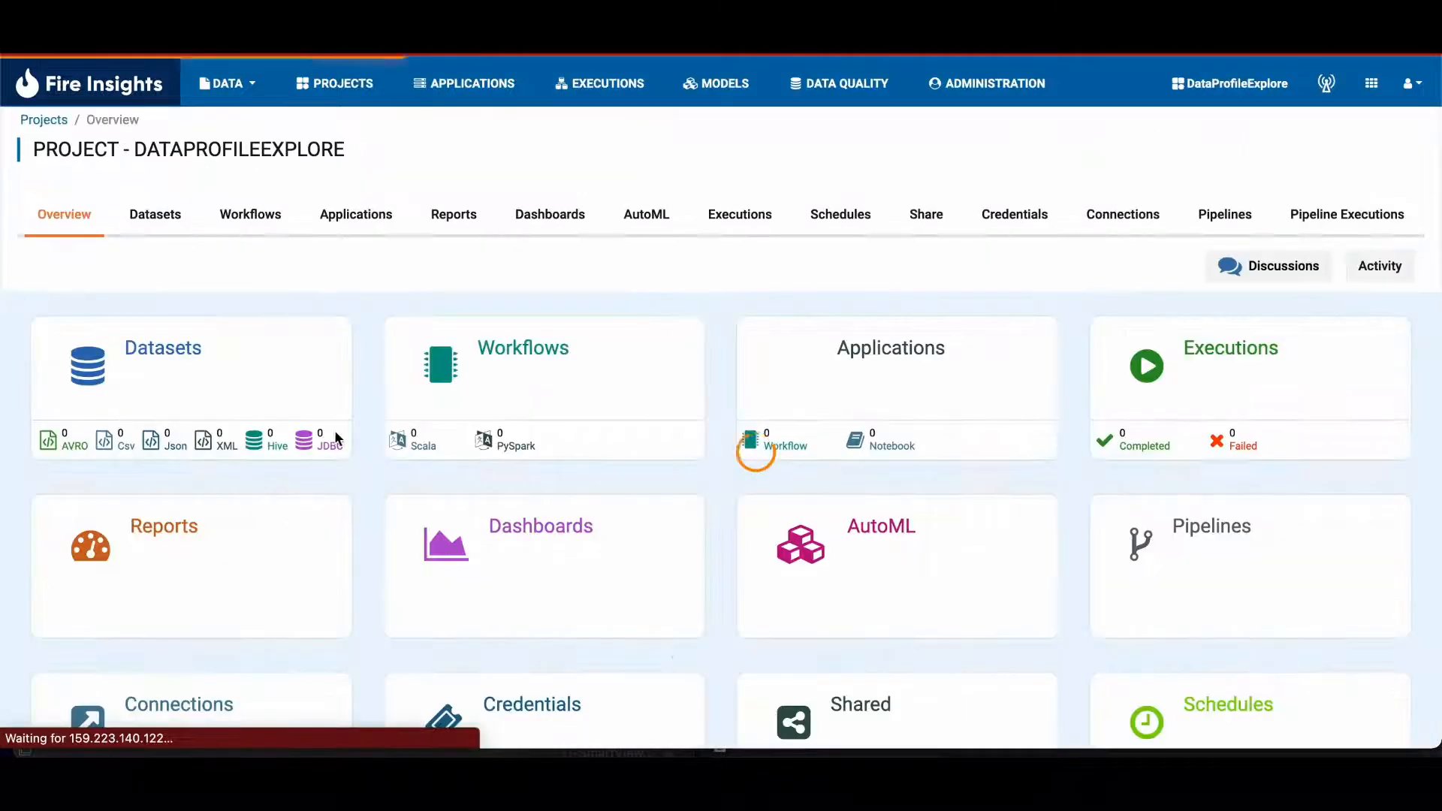
{"action": "left_click", "coordinate": [520, 394]}
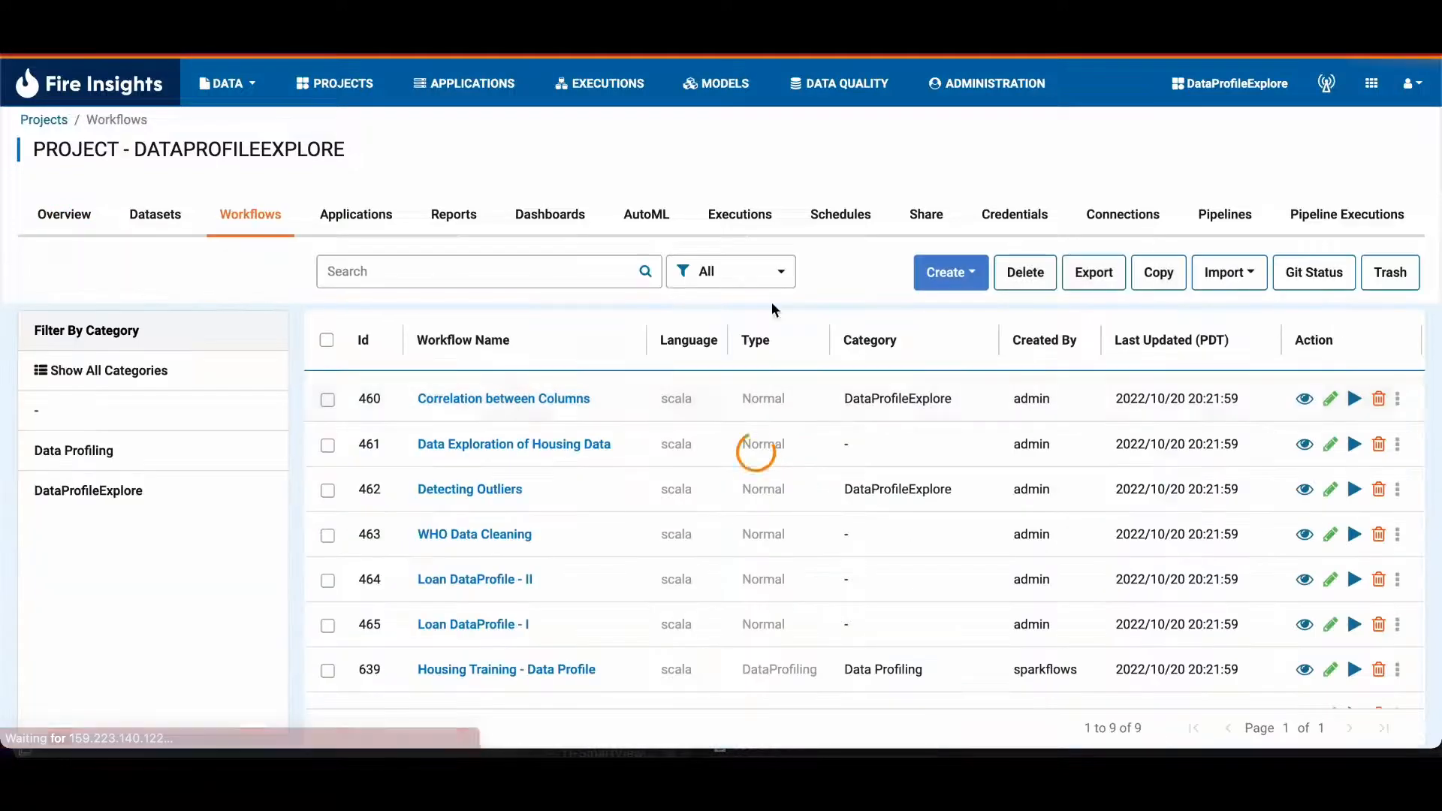
{"action": "left_click", "coordinate": [980, 278]}
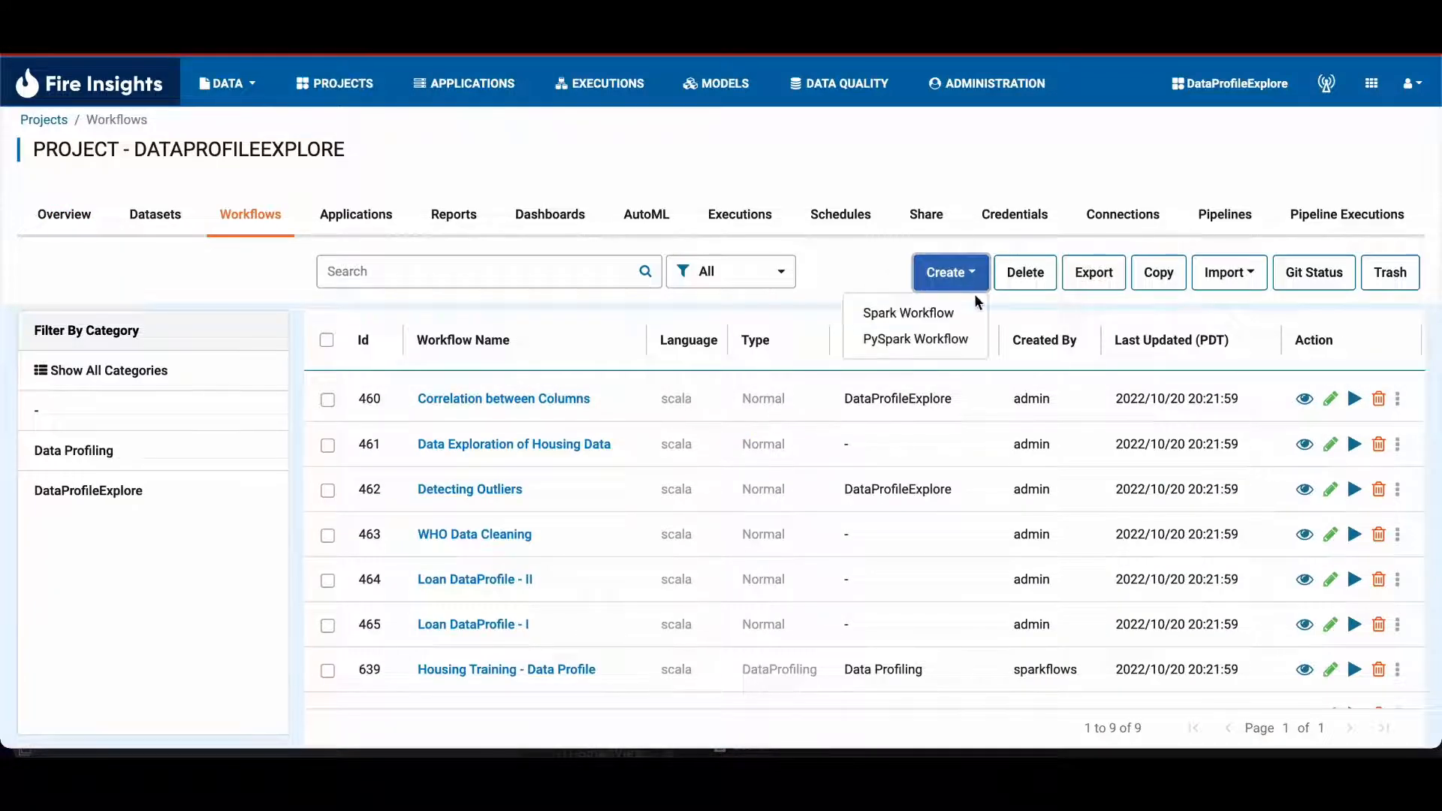
{"action": "left_click", "coordinate": [945, 311]}
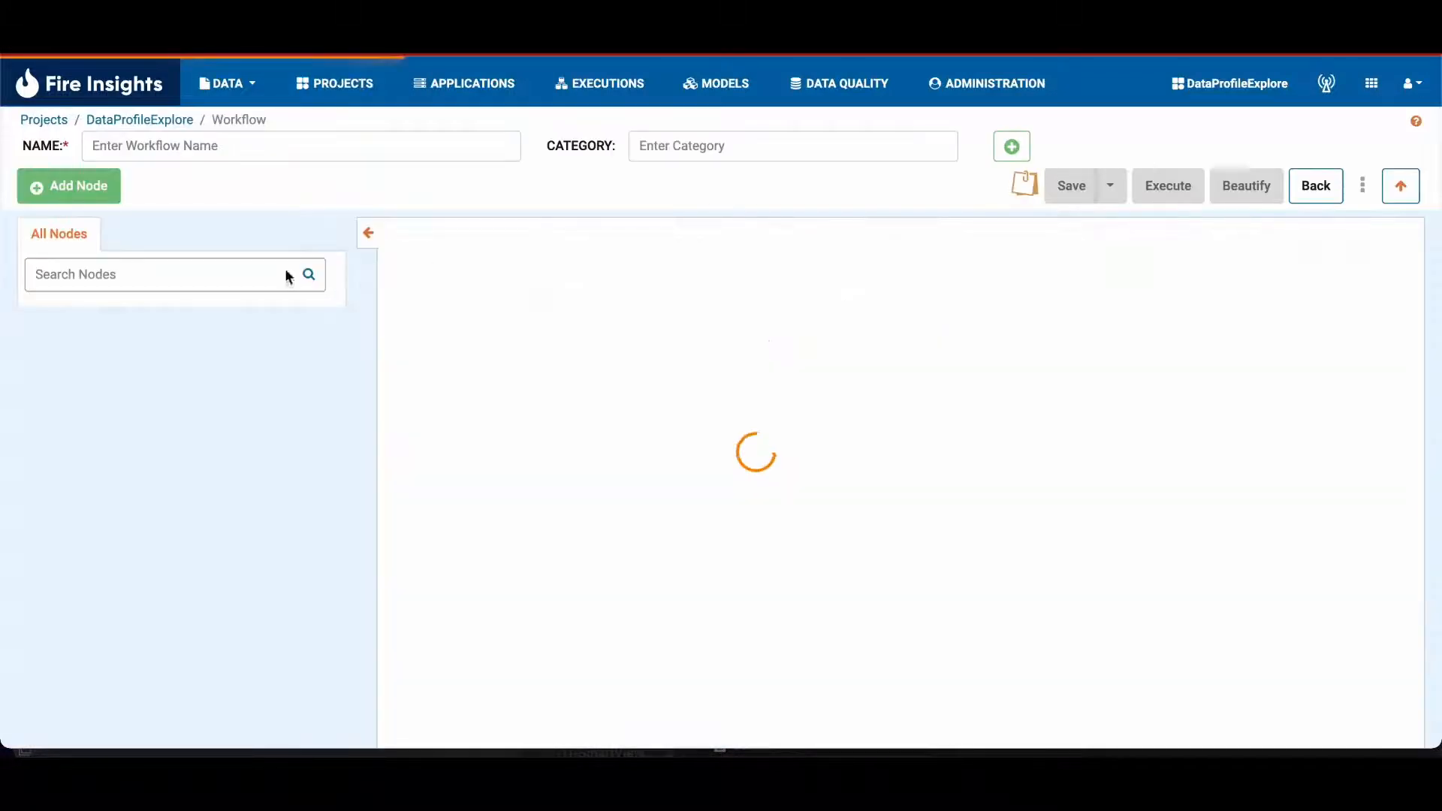
Step: Add the Housing Training dataset to the workflow canvas
{"action": "left_click", "coordinate": [51, 265]}
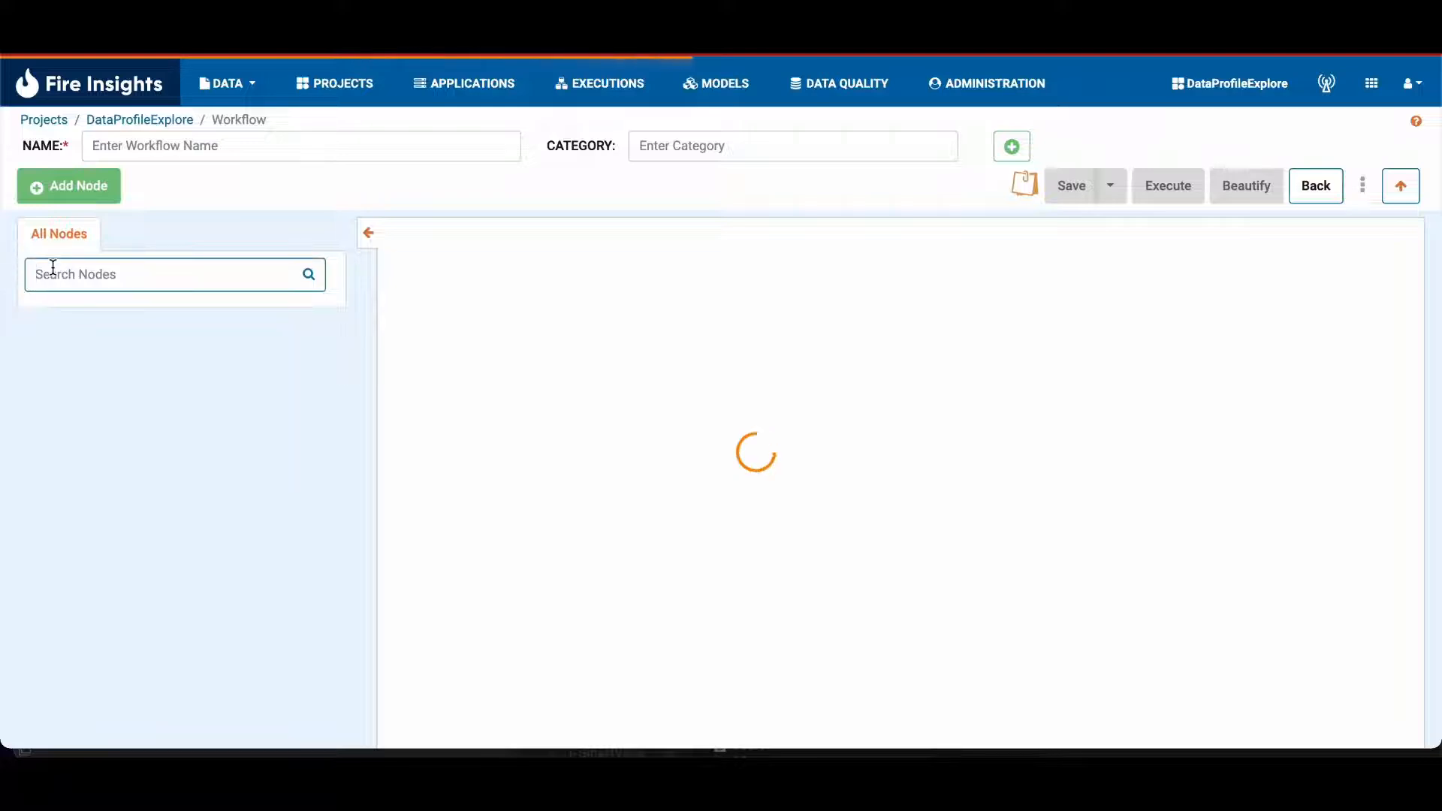
{"action": "left_click", "coordinate": [135, 239]}
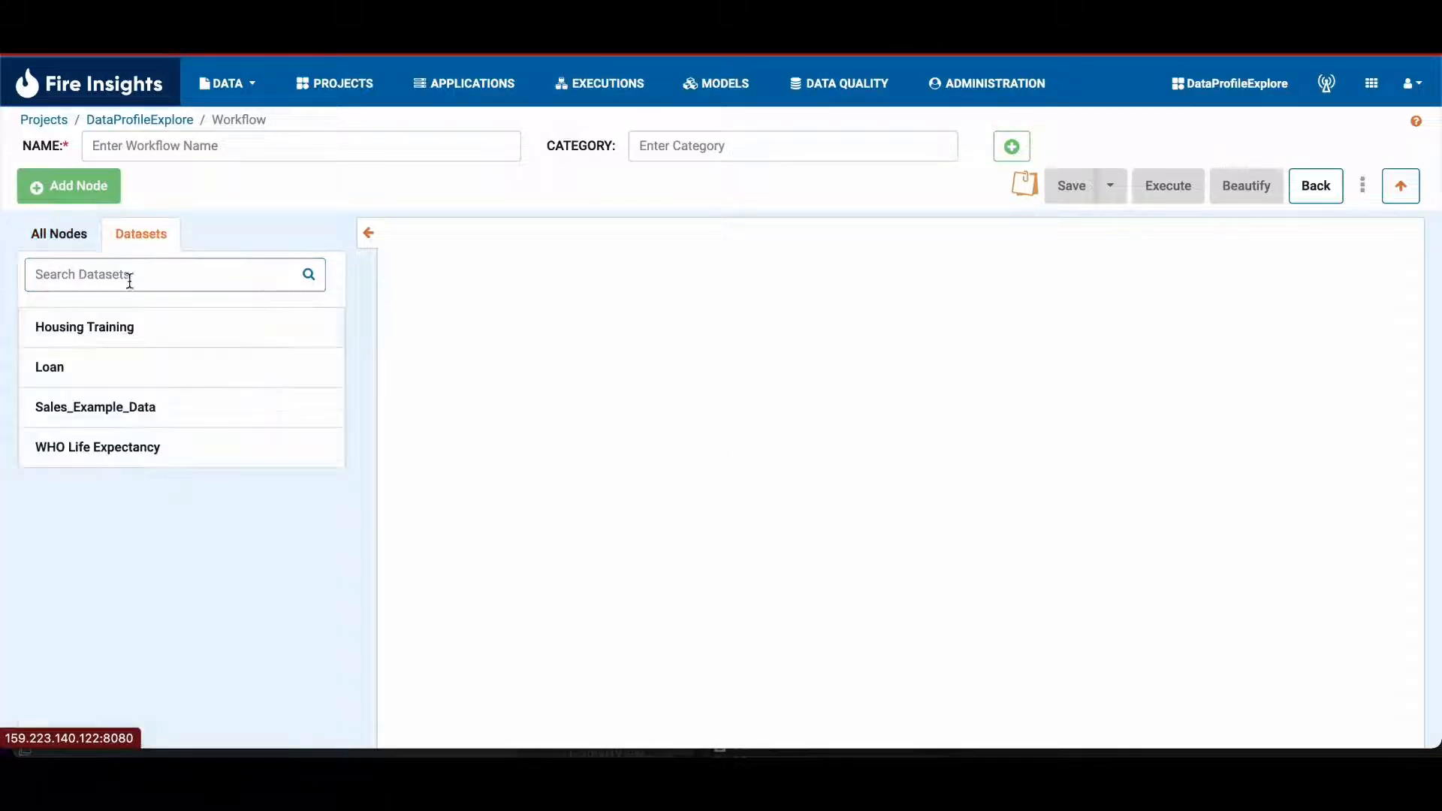
{"action": "left_click", "coordinate": [93, 329]}
Step: Add a Print N Rows node and connect the Housing Training dataset node to it
{"action": "left_click", "coordinate": [73, 237]}
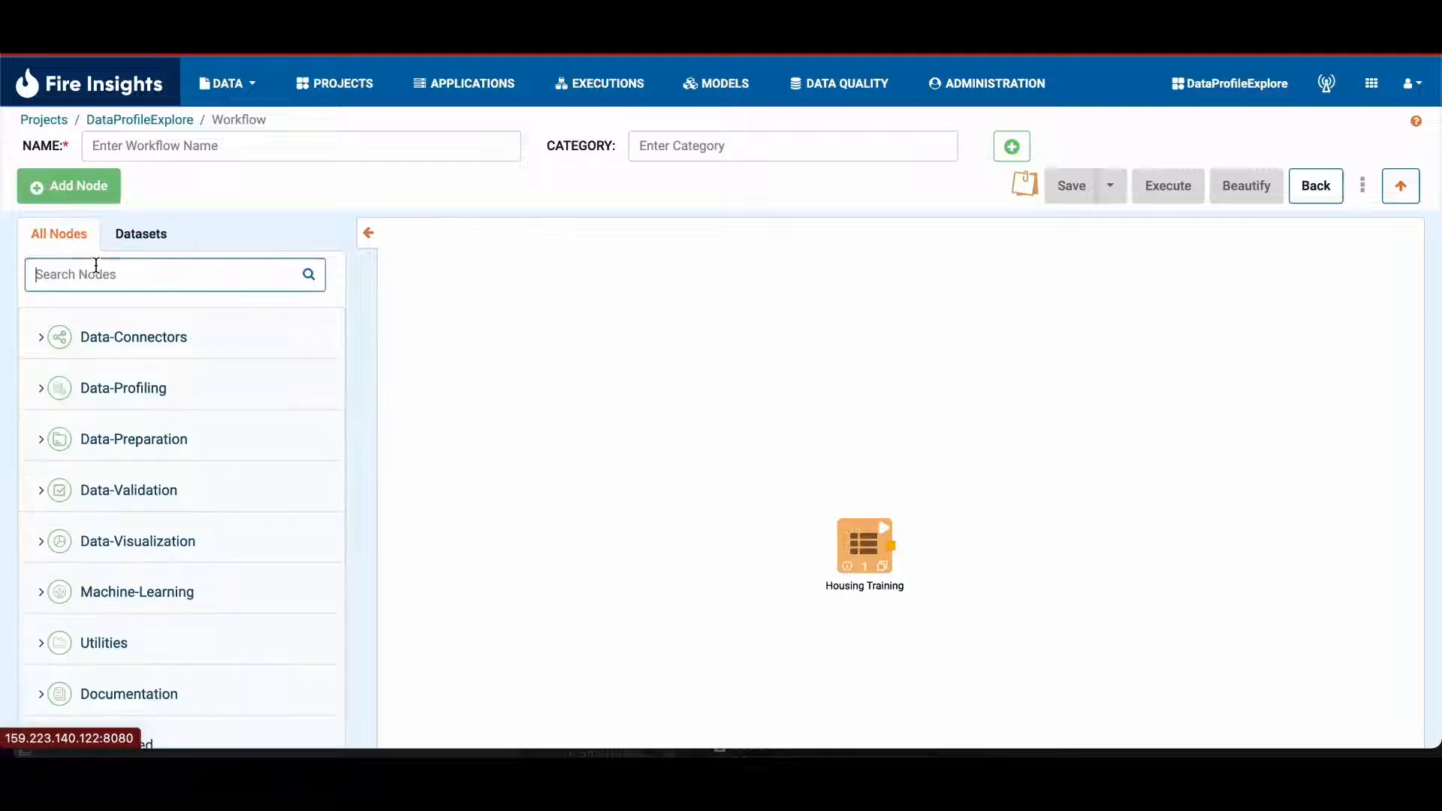
{"action": "left_click", "coordinate": [90, 271]}
{"action": "type", "text": "oru"}
{"action": "key", "text": "BackSpace"}
{"action": "key", "text": "BackSpace"}
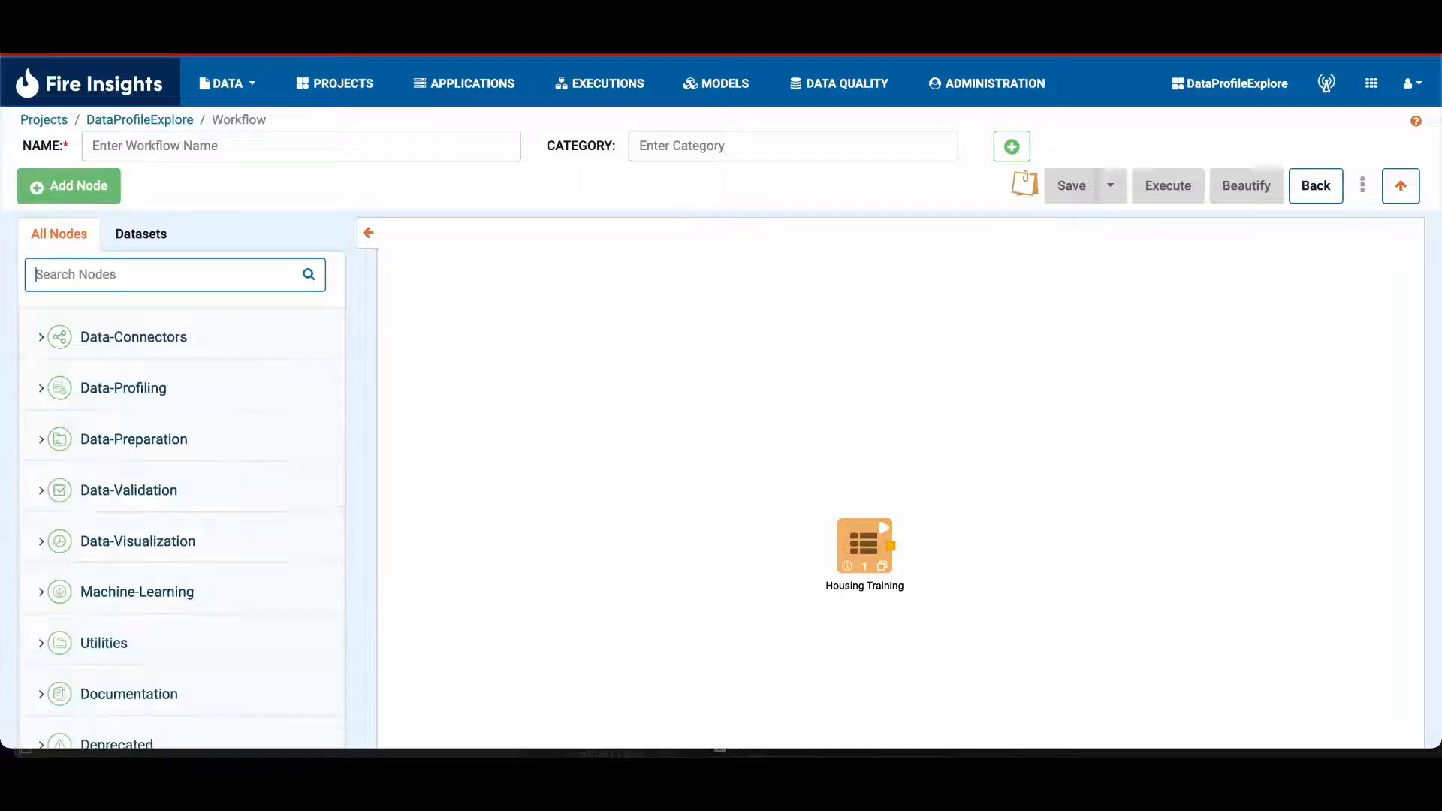
{"action": "type", "text": "print"}
{"action": "left_click", "coordinate": [132, 385]}
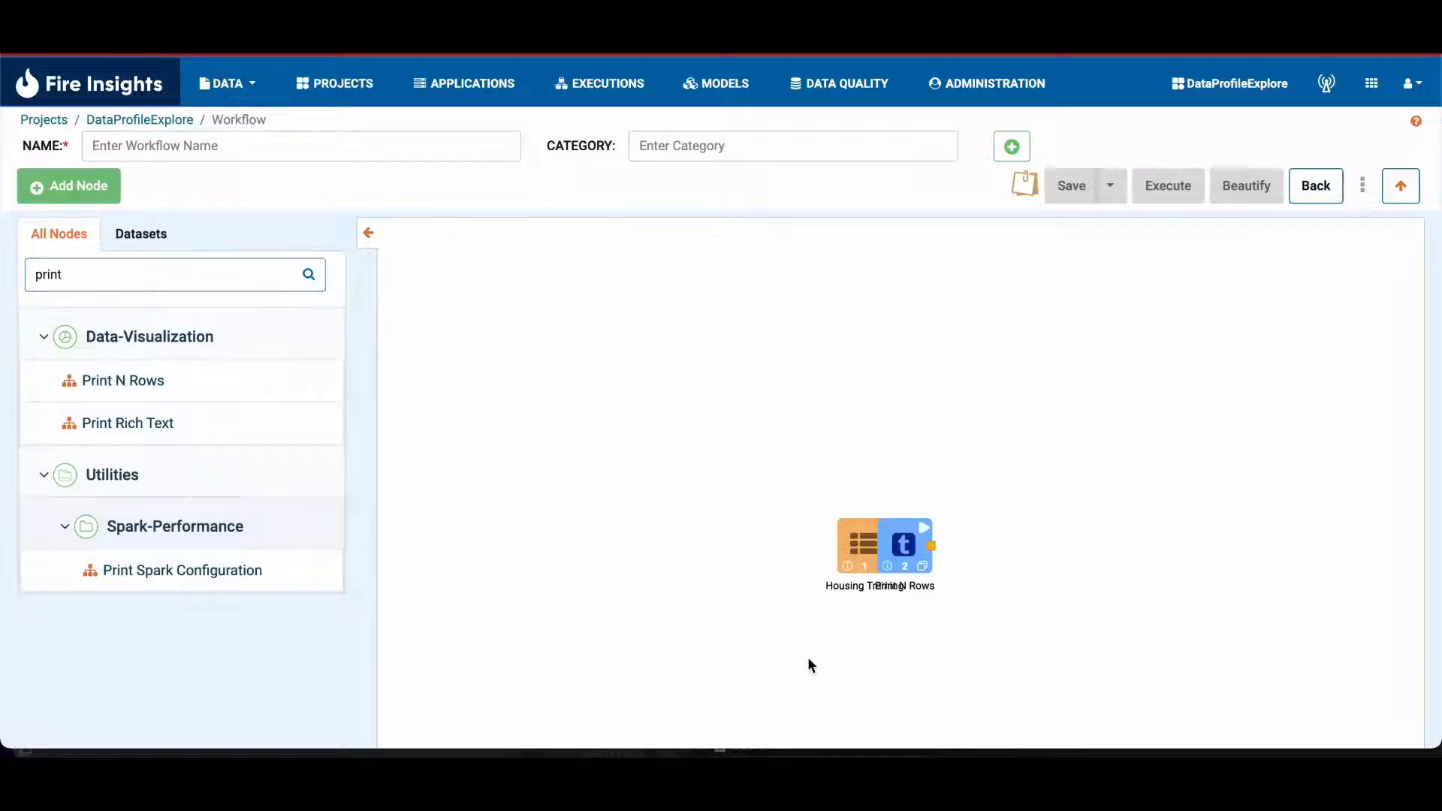
{"action": "mouse_move", "coordinate": [864, 548]}
{"action": "left_mouse_down"}
{"action": "mouse_move", "coordinate": [747, 532]}
{"action": "mouse_move", "coordinate": [910, 546]}
{"action": "mouse_move", "coordinate": [899, 475]}
{"action": "mouse_move", "coordinate": [917, 511]}
{"action": "left_mouse_up"}
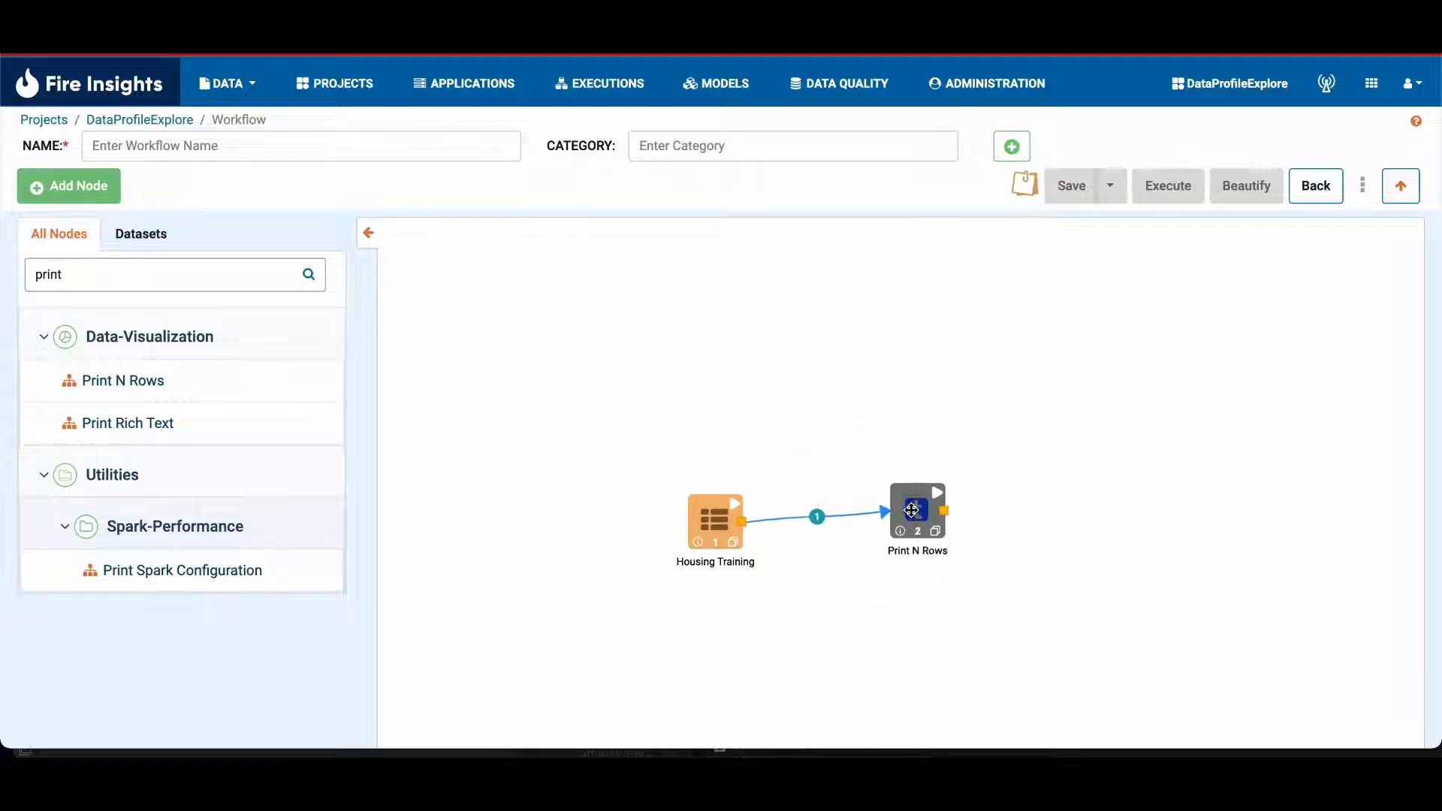
Step: Open the Housing Training and Print N Rows node settings and accept the defaults in each
{"action": "double_click", "coordinate": [717, 518]}
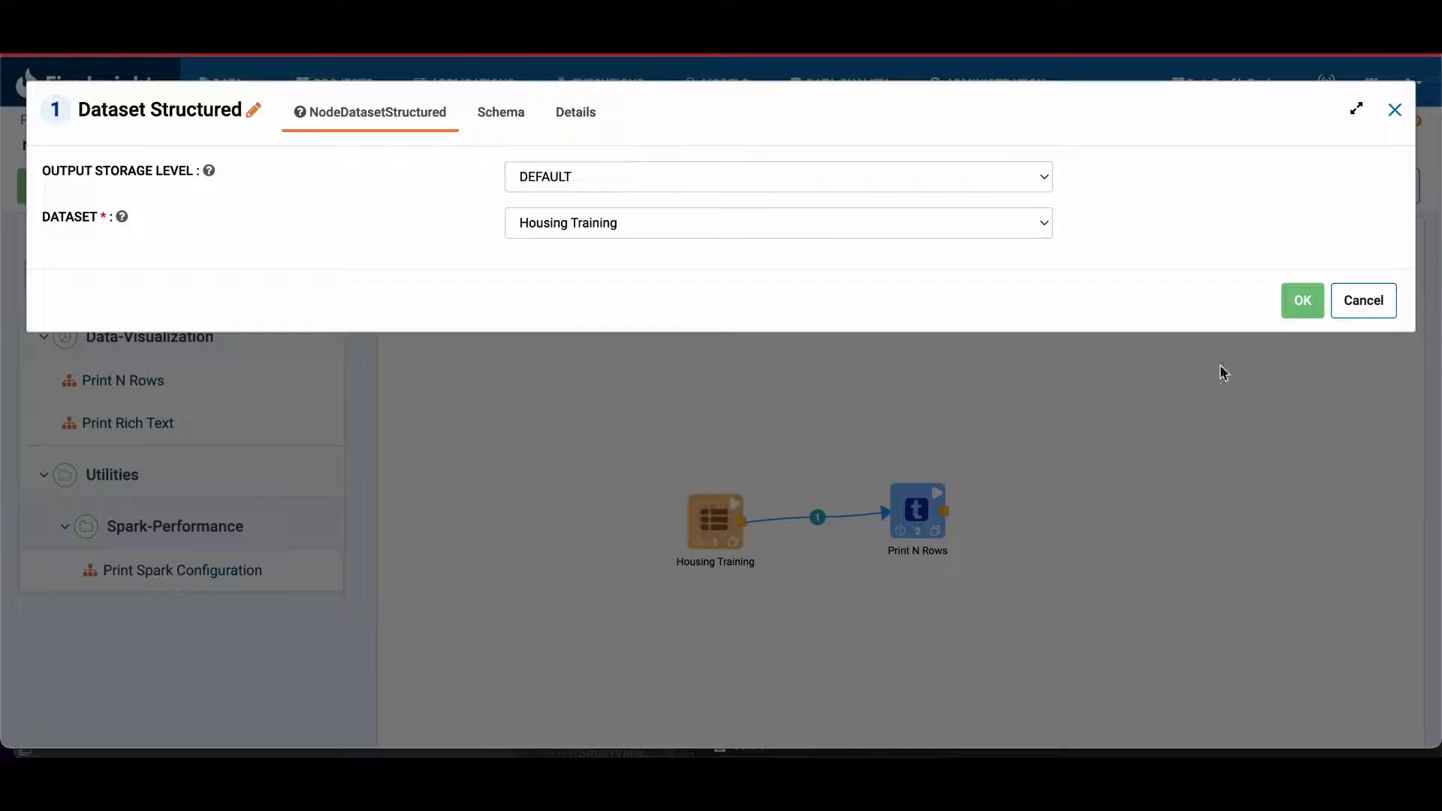
{"action": "left_click", "coordinate": [1302, 300]}
{"action": "double_click", "coordinate": [917, 507]}
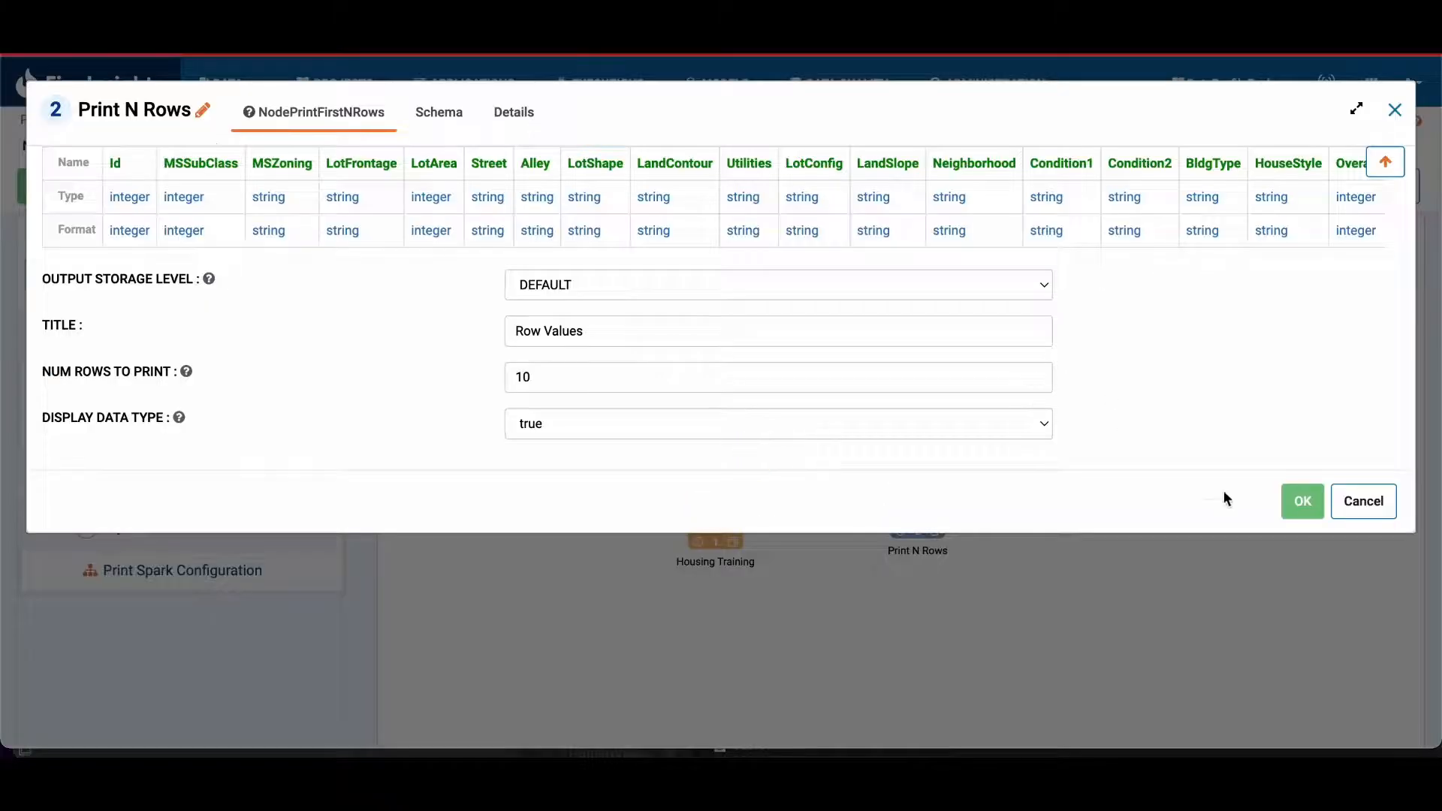
{"action": "left_click", "coordinate": [1290, 502]}
Step: Name the workflow test2 and save it as a new version with the comment "this is a test"
{"action": "left_click", "coordinate": [270, 143]}
{"action": "type", "text": "test2"}
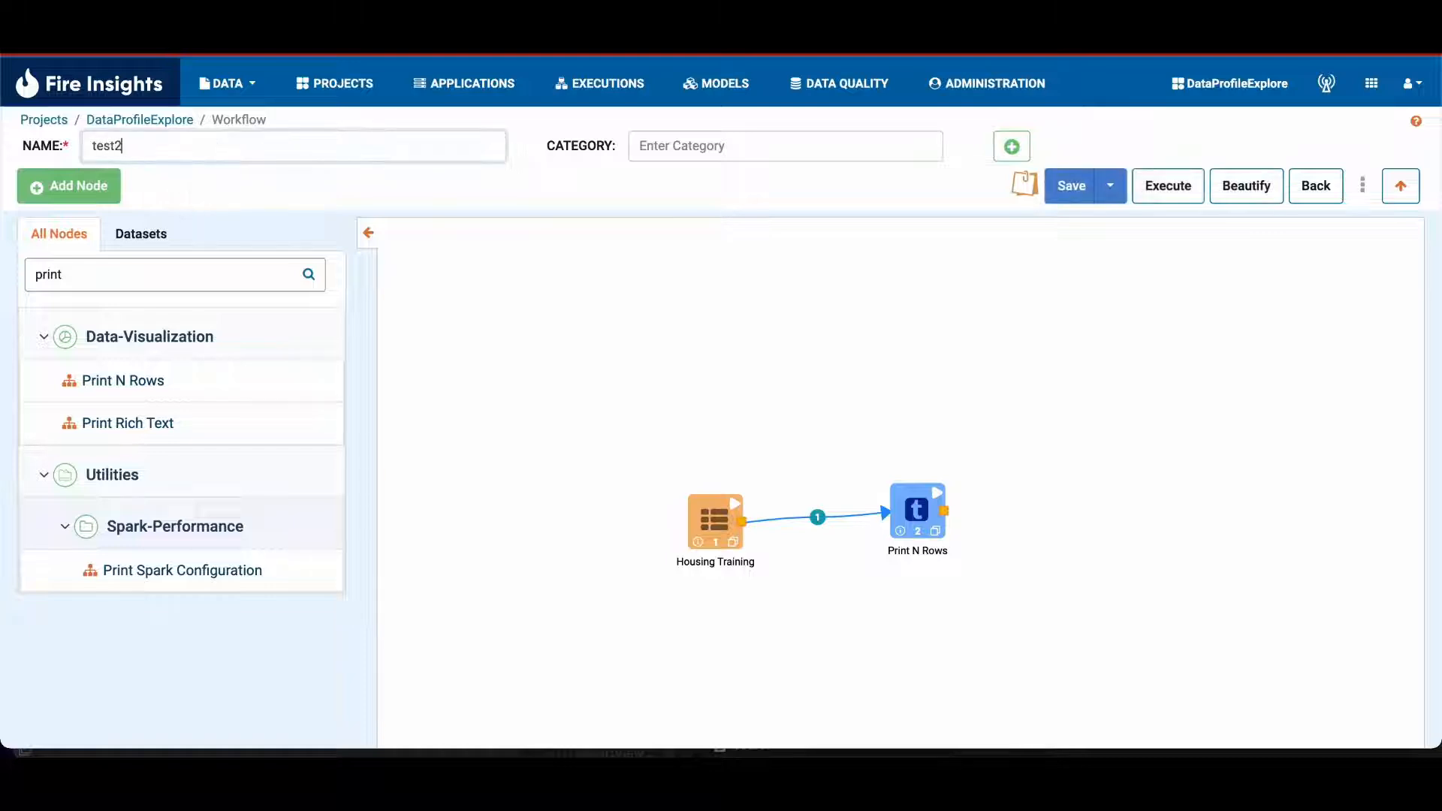
{"action": "left_click", "coordinate": [1107, 185]}
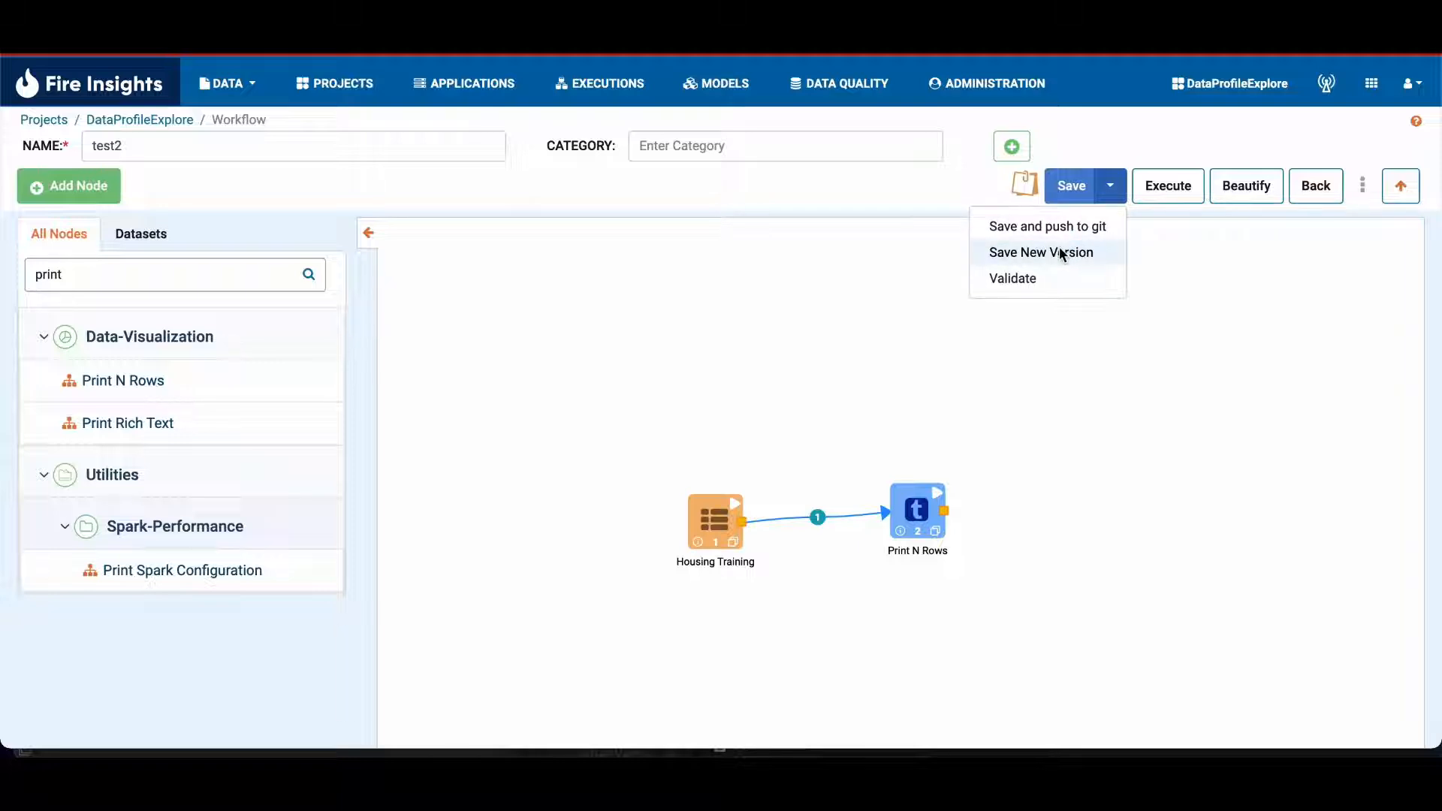
{"action": "left_click", "coordinate": [1062, 254]}
{"action": "left_click", "coordinate": [1110, 186]}
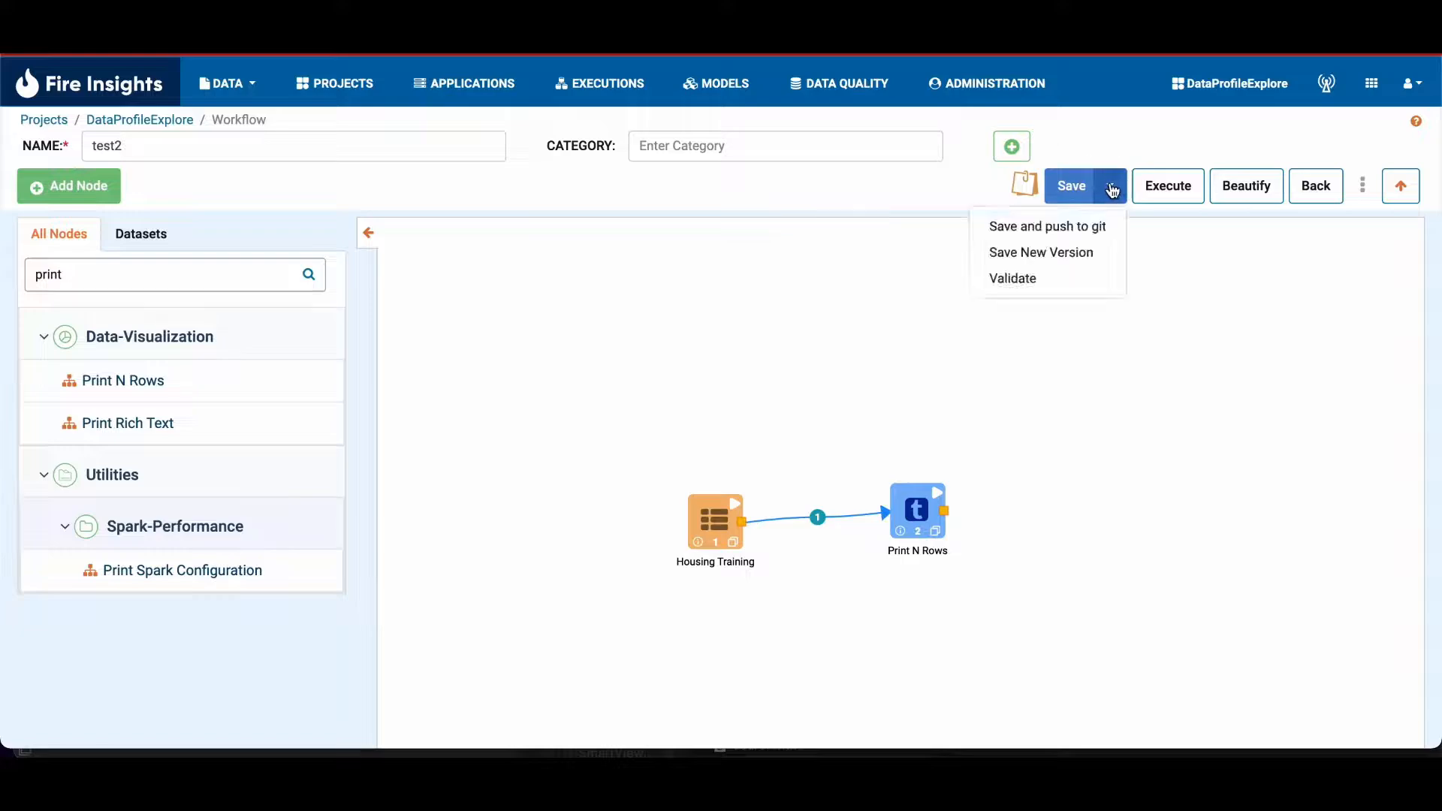
{"action": "left_click", "coordinate": [1073, 252]}
{"action": "type", "text": "this is a es"}
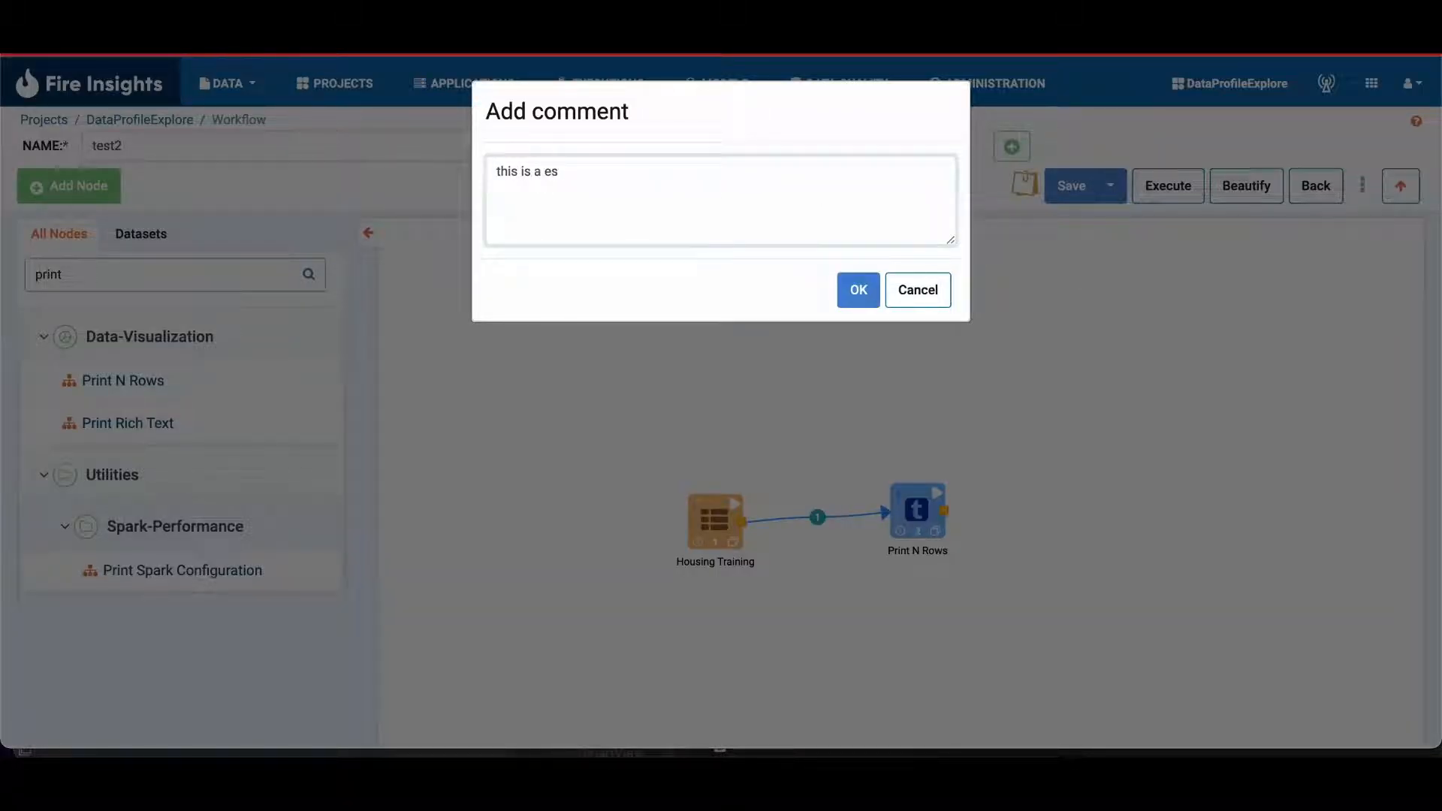
{"action": "key", "text": "BackSpace"}
{"action": "key", "text": "BackSpace"}
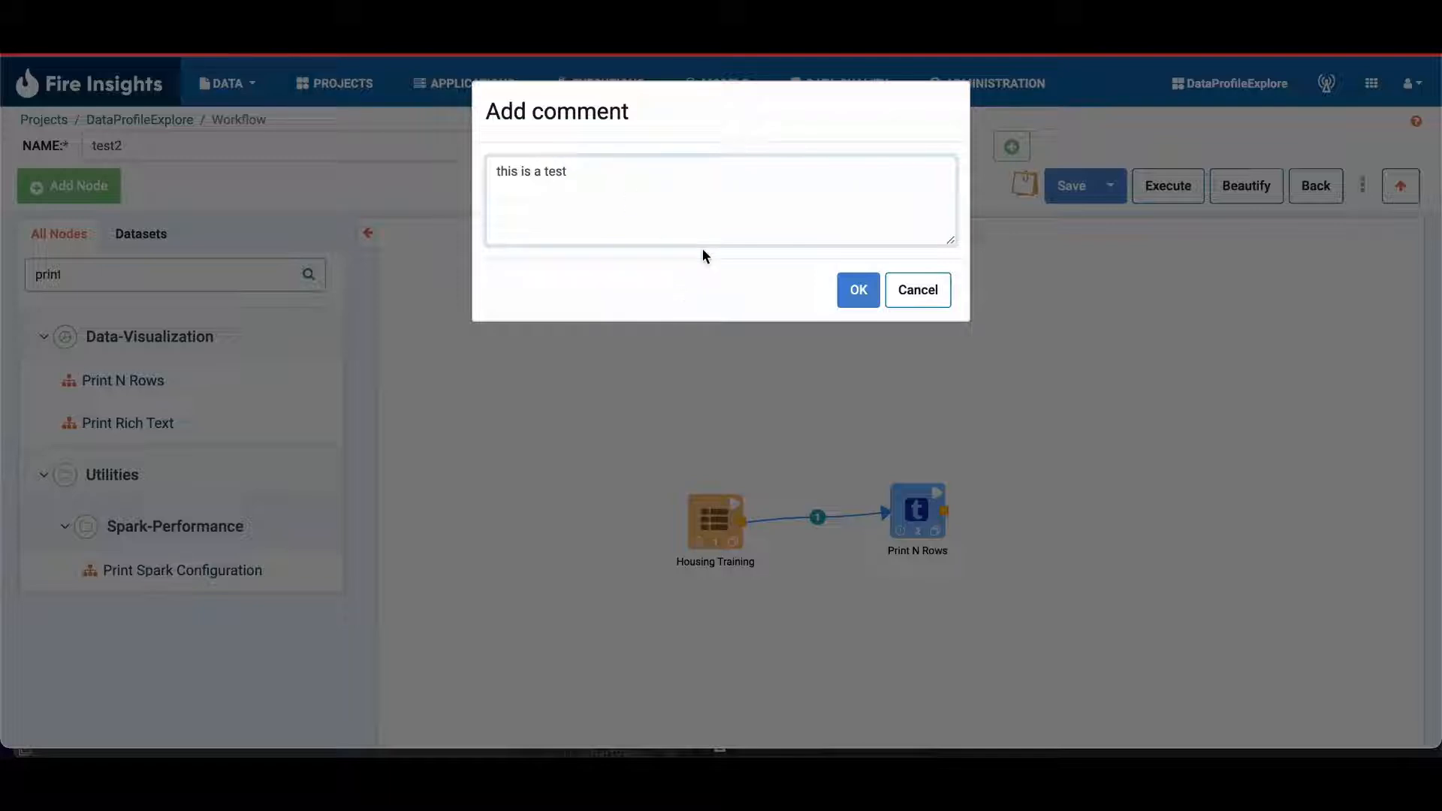
{"action": "left_click", "coordinate": [860, 299]}
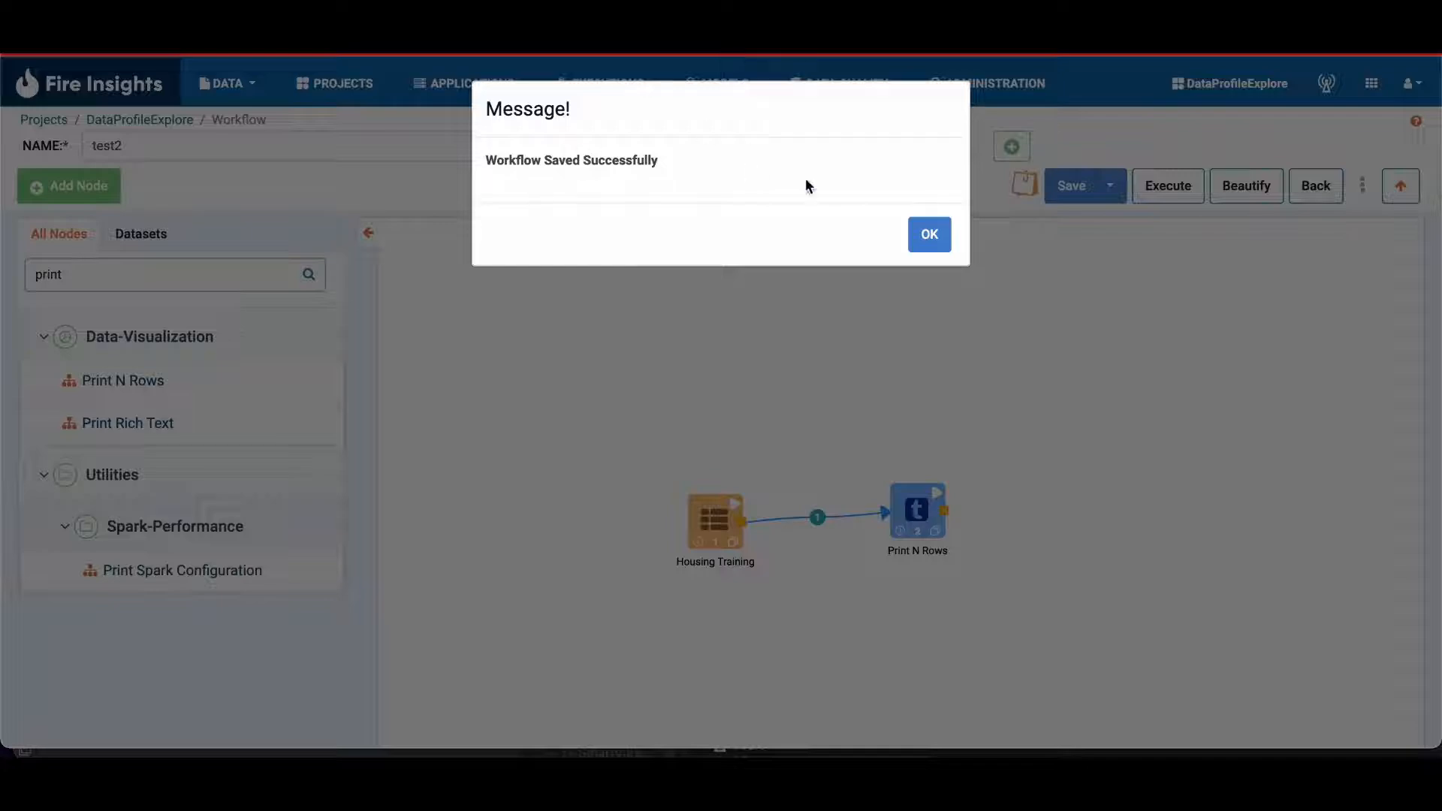
{"action": "left_click", "coordinate": [929, 234]}
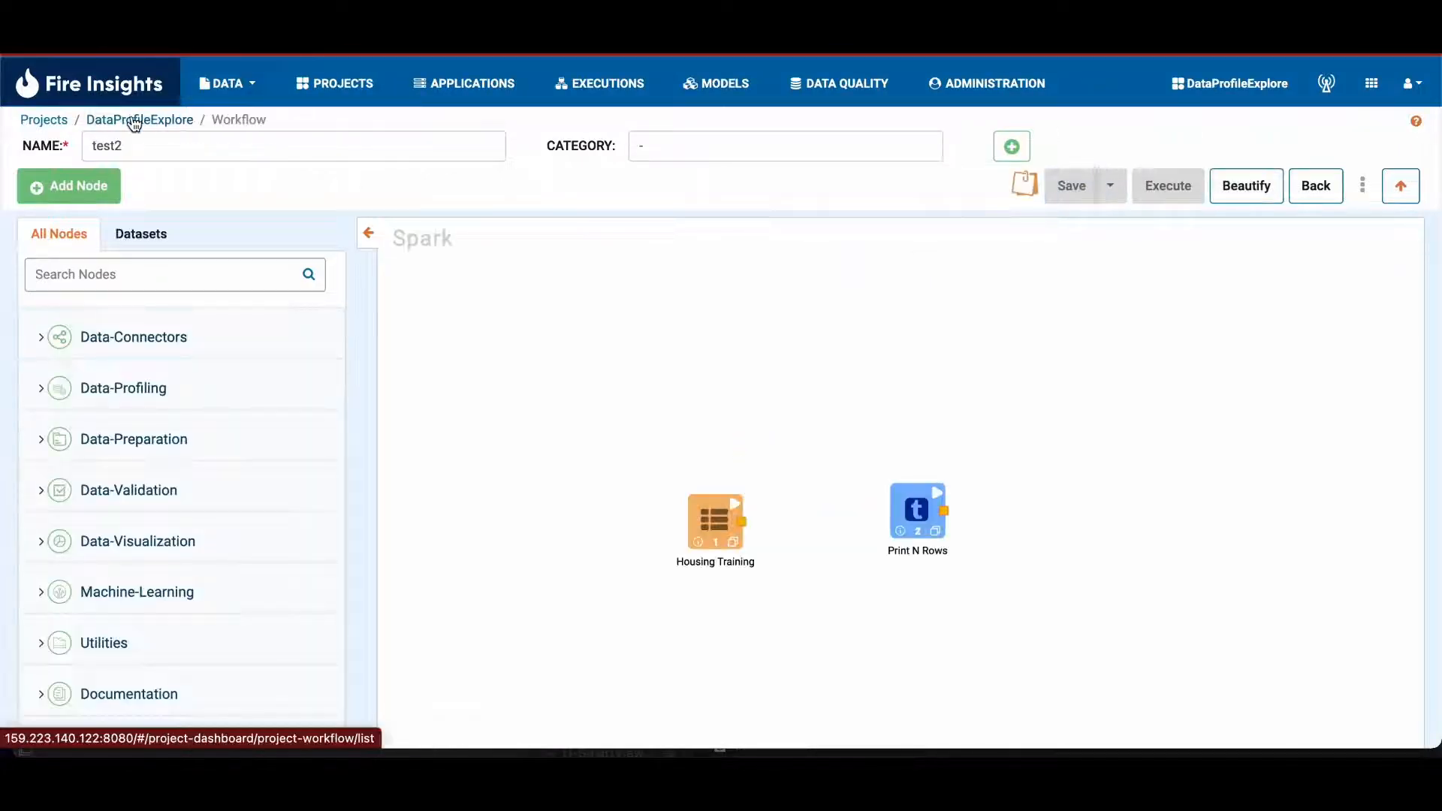
Step: Return to the DataProfileExplore workflows and examine each workflow's state in their Git status
{"action": "left_click", "coordinate": [118, 121]}
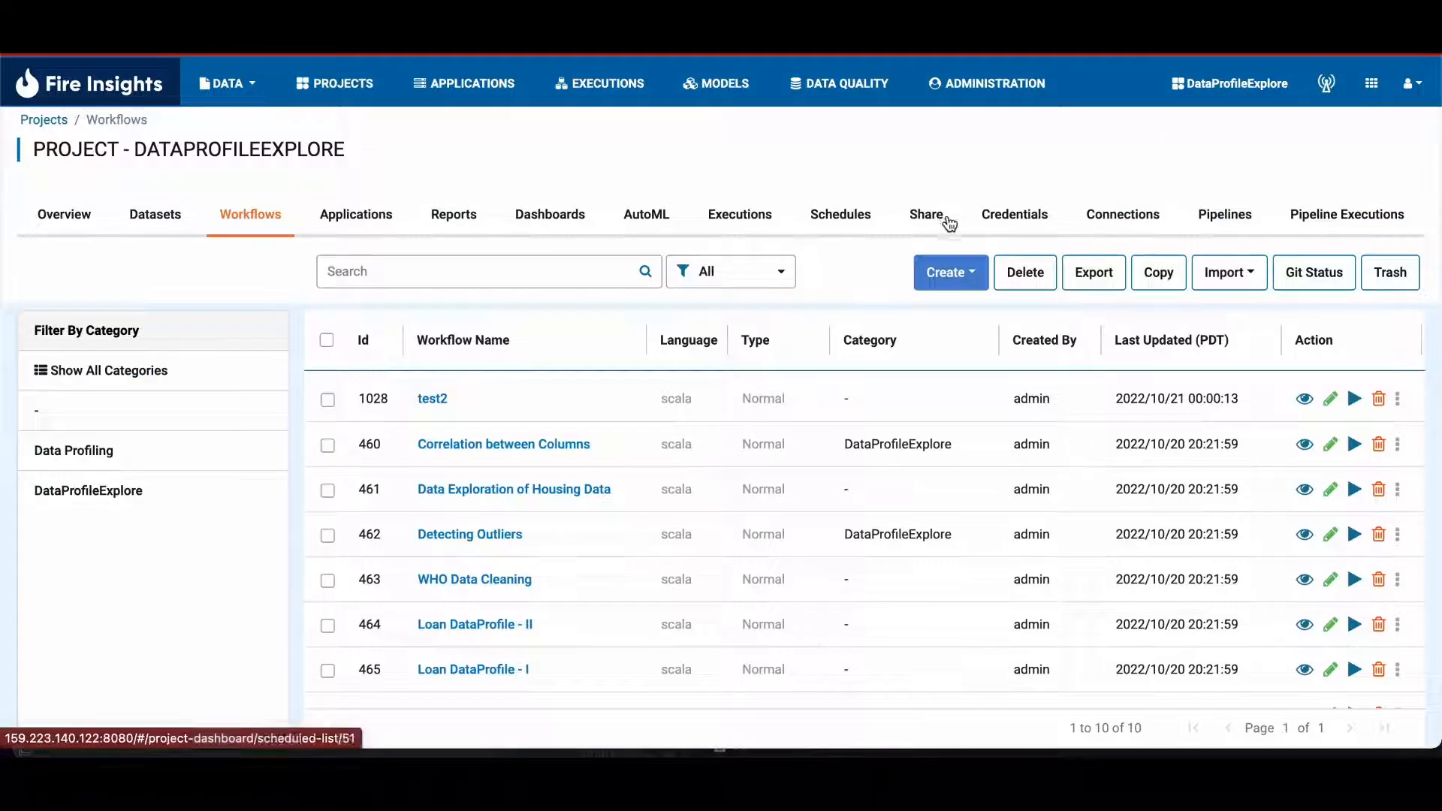
{"action": "left_click", "coordinate": [1343, 295]}
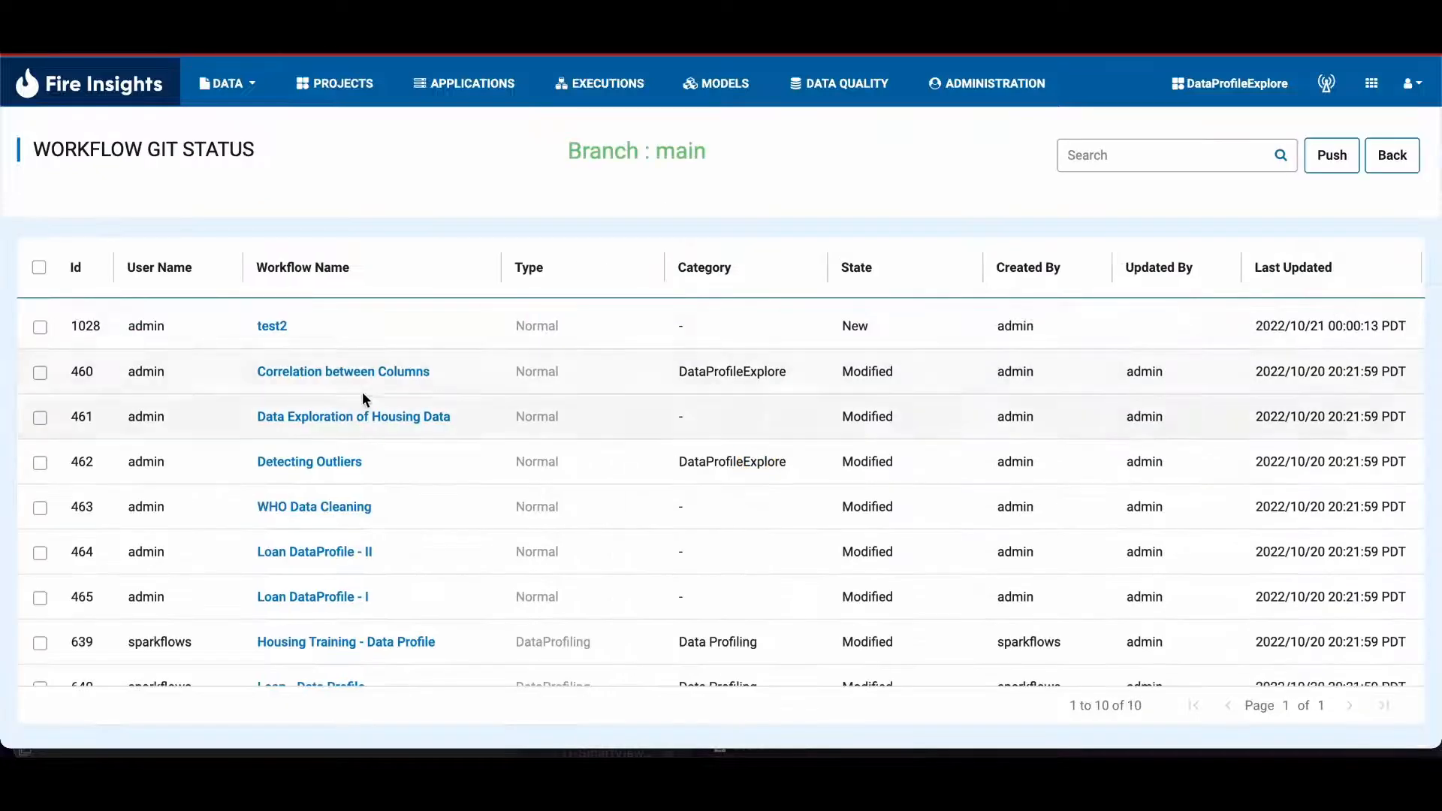
{"action": "left_click_drag", "start_coordinate": [199, 334], "coordinate": [665, 338]}
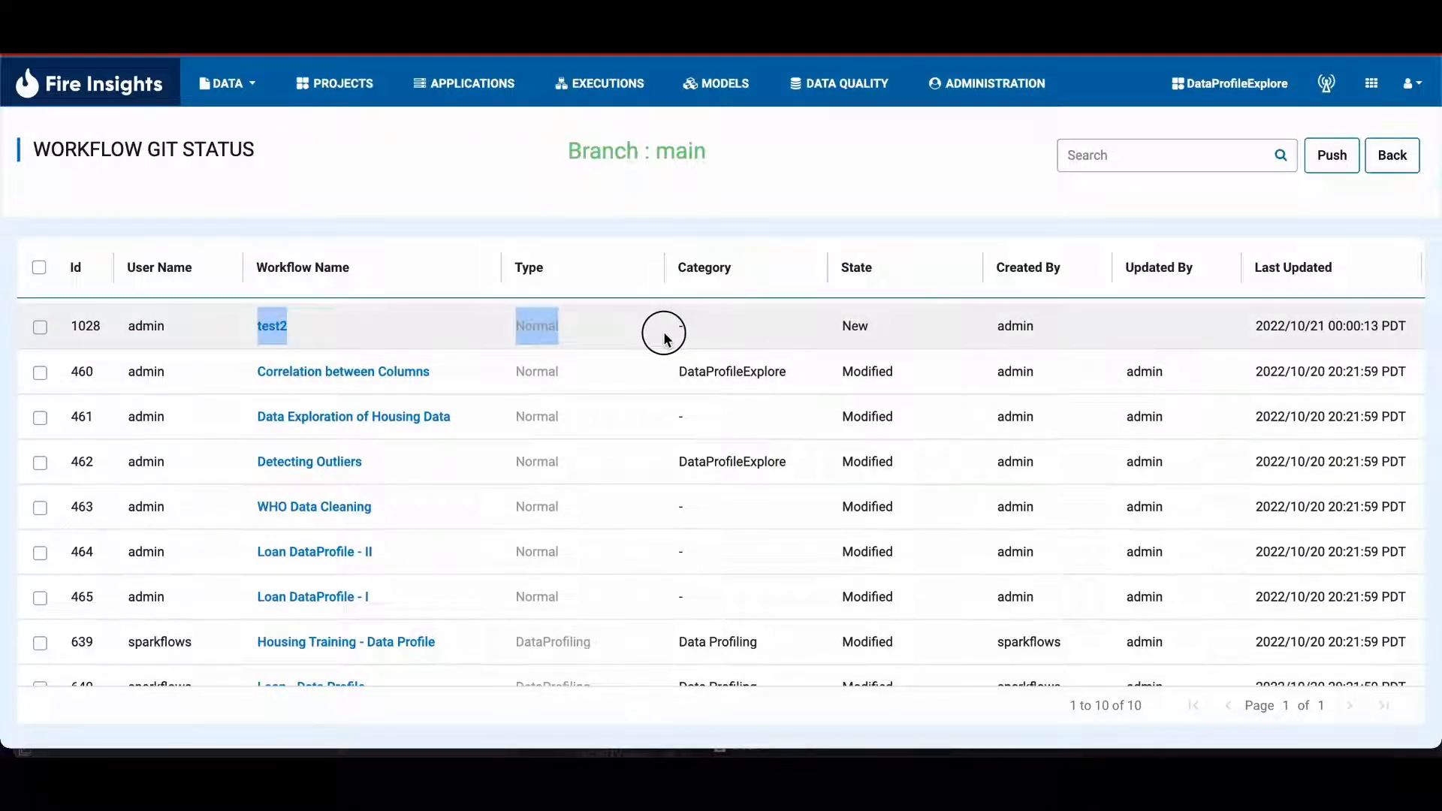
{"action": "scroll", "coordinate": [664, 332], "scroll_direction": "down", "scroll_amount": 1}
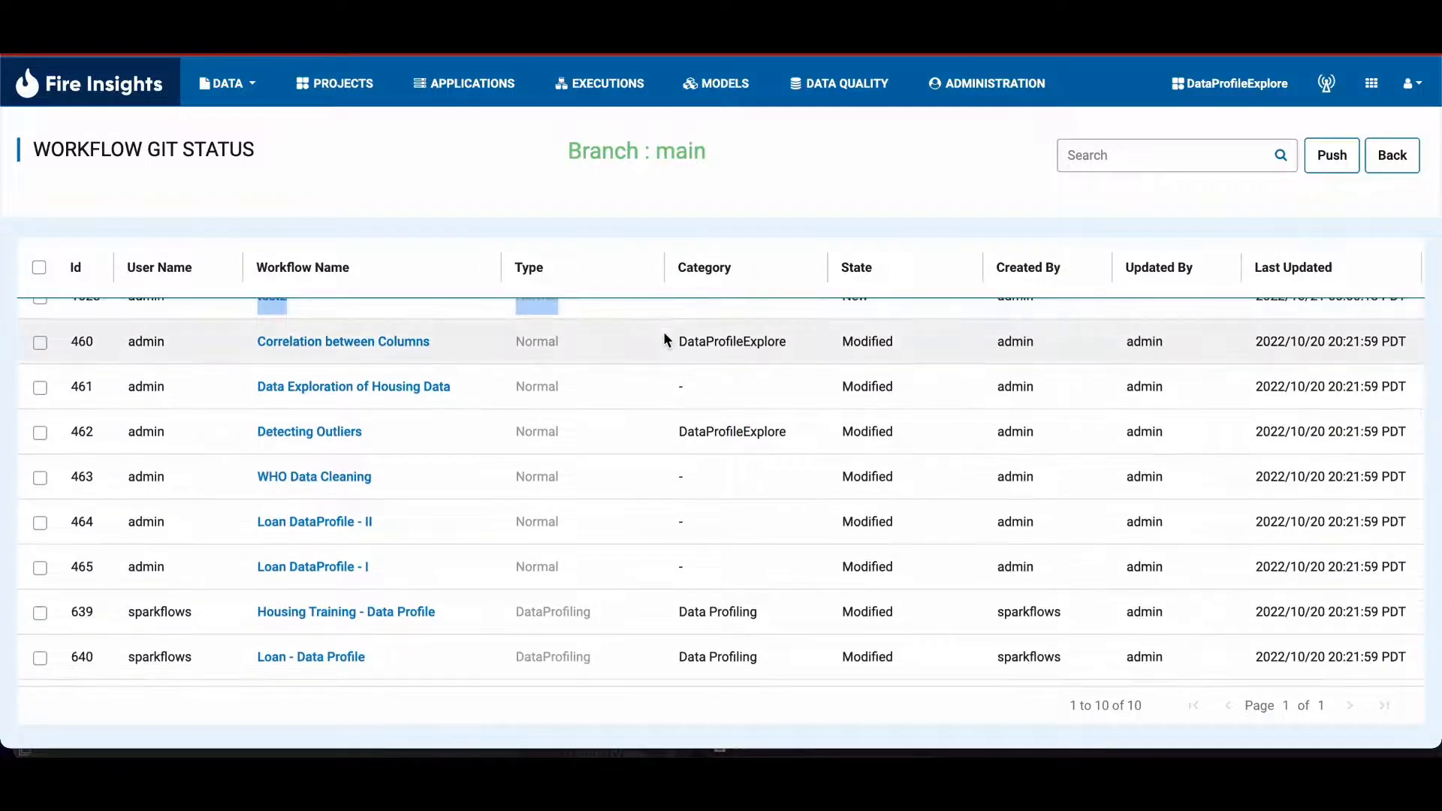
{"action": "scroll", "coordinate": [407, 372], "scroll_direction": "down", "scroll_amount": 1}
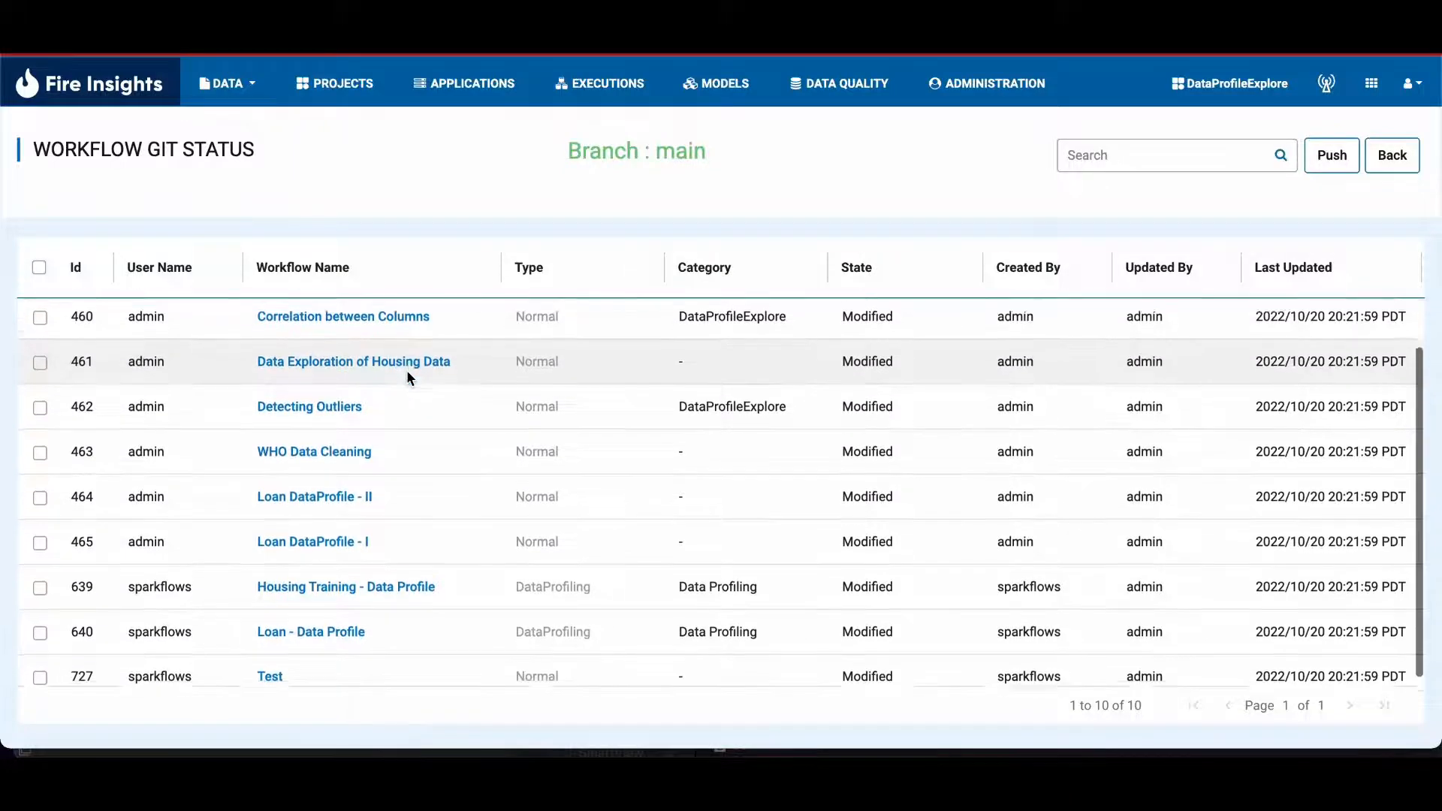
Step: Review test2 in the Git status list, return to the DataProfileExplore workflows, and open test2 for editing
{"action": "scroll", "coordinate": [407, 372], "scroll_direction": "up", "scroll_amount": 2}
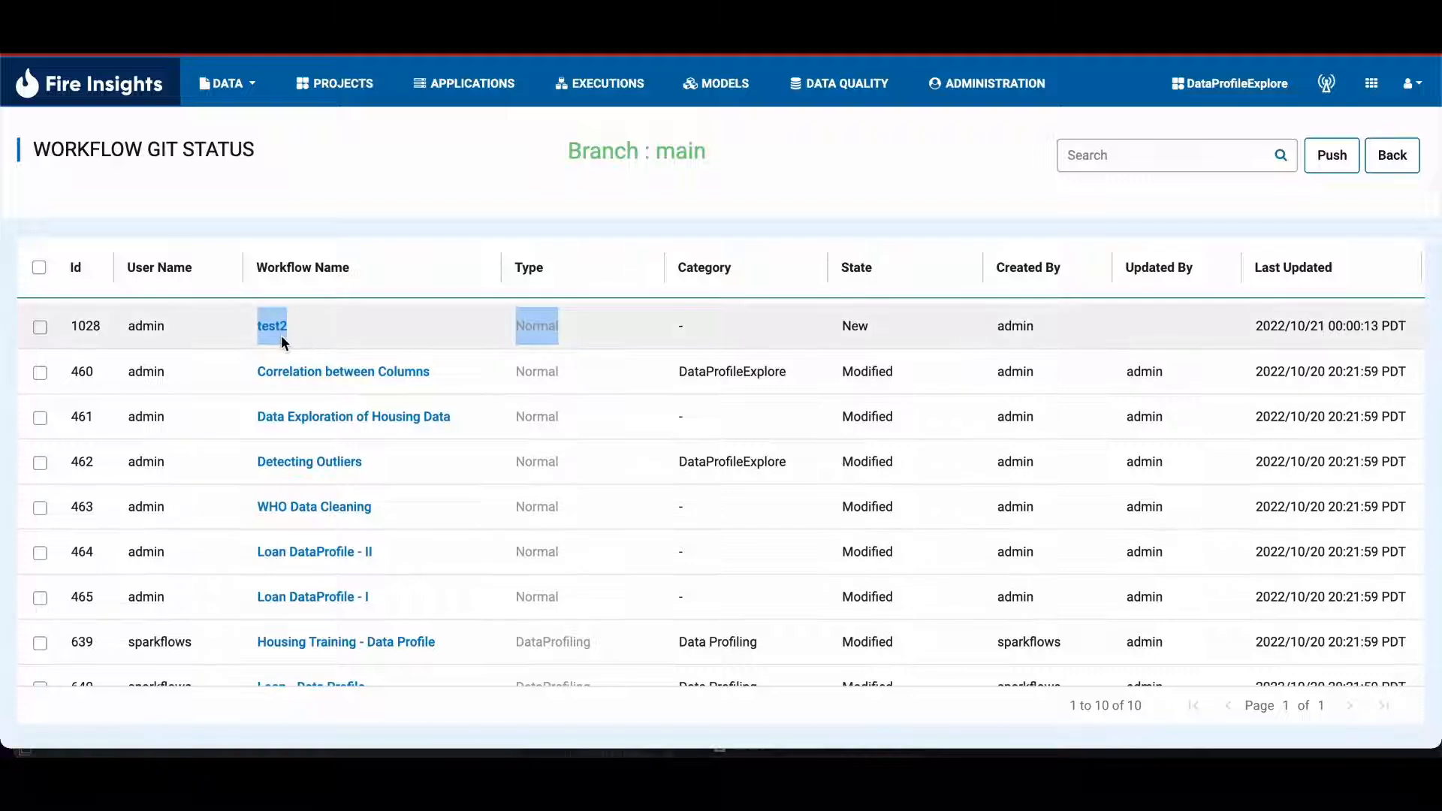
{"action": "scroll", "coordinate": [281, 335], "scroll_direction": "left", "scroll_amount": 3}
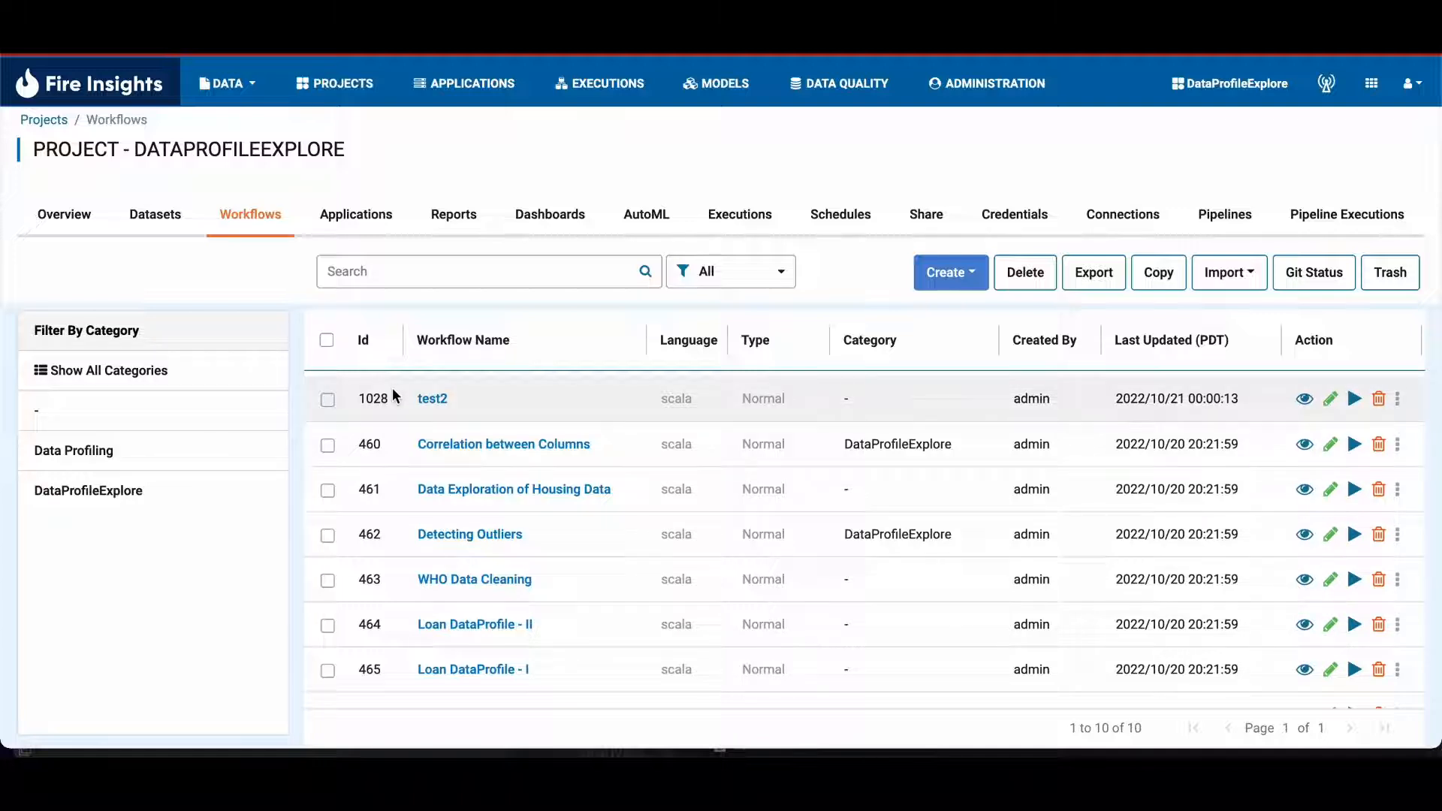
{"action": "left_click", "coordinate": [432, 398]}
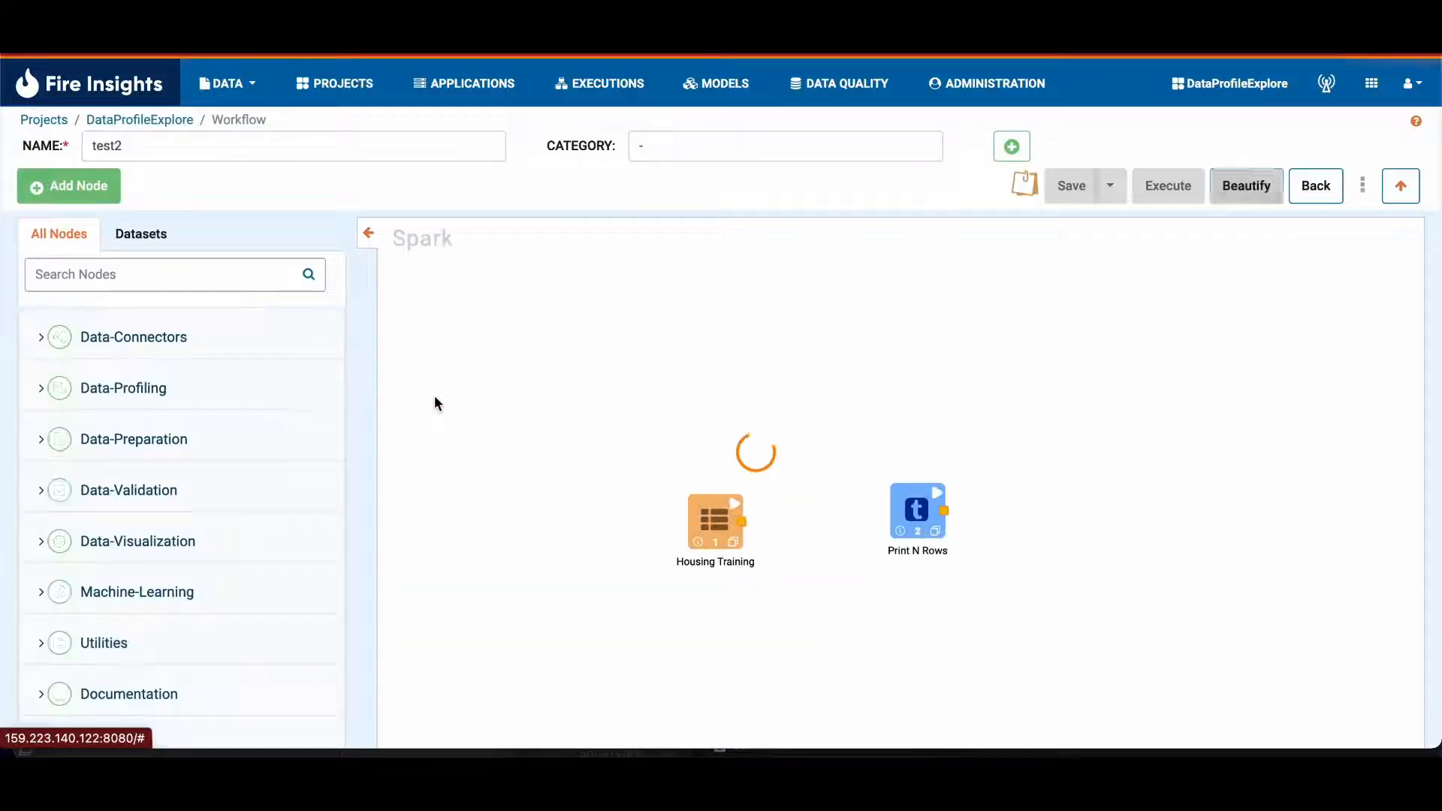
Step: Save and push test2 to Git with commit message "this is a test of Data Profile Explore to see if it pushes" and check the GitHub repository
{"action": "left_click", "coordinate": [1114, 192]}
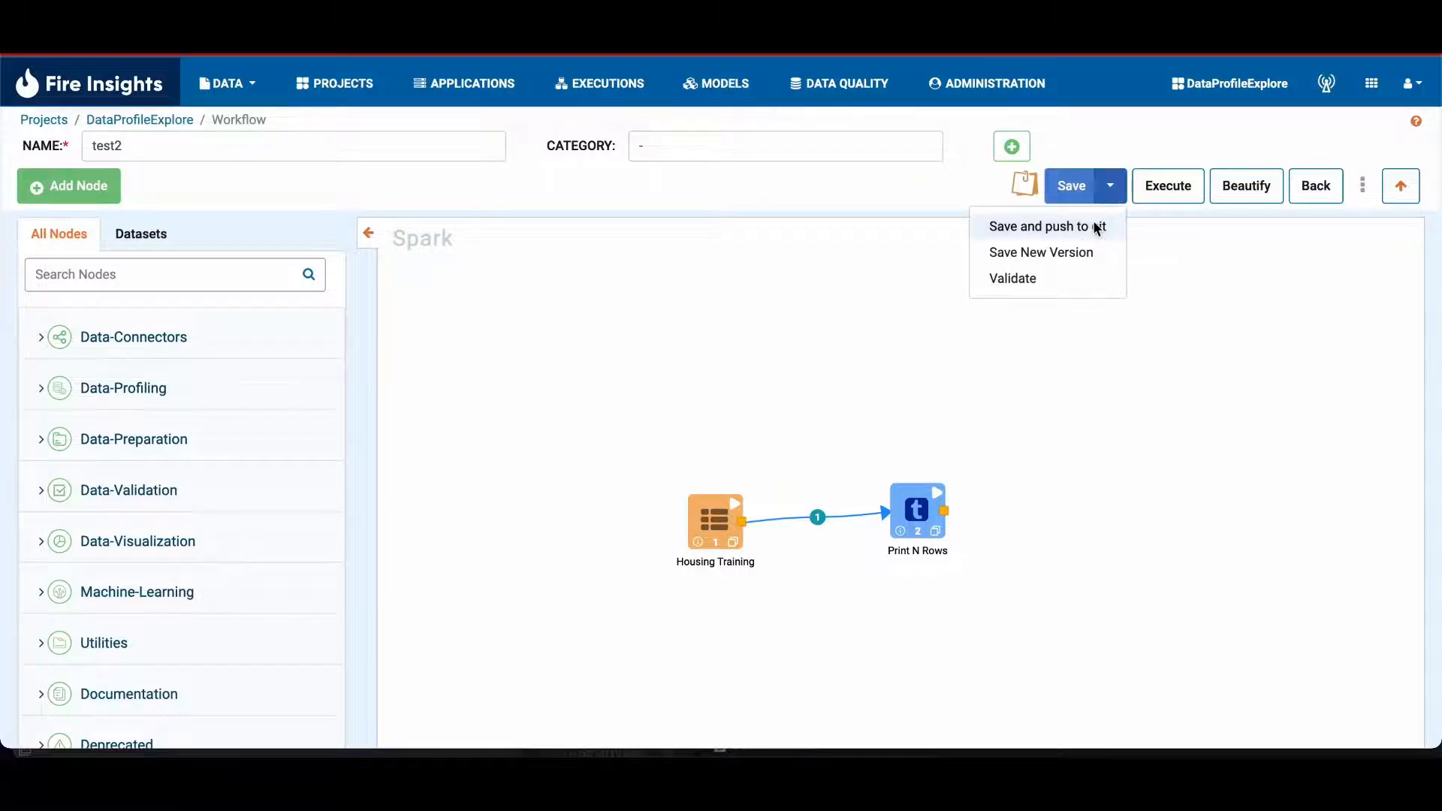
{"action": "left_click", "coordinate": [1095, 228]}
{"action": "left_click", "coordinate": [851, 160]}
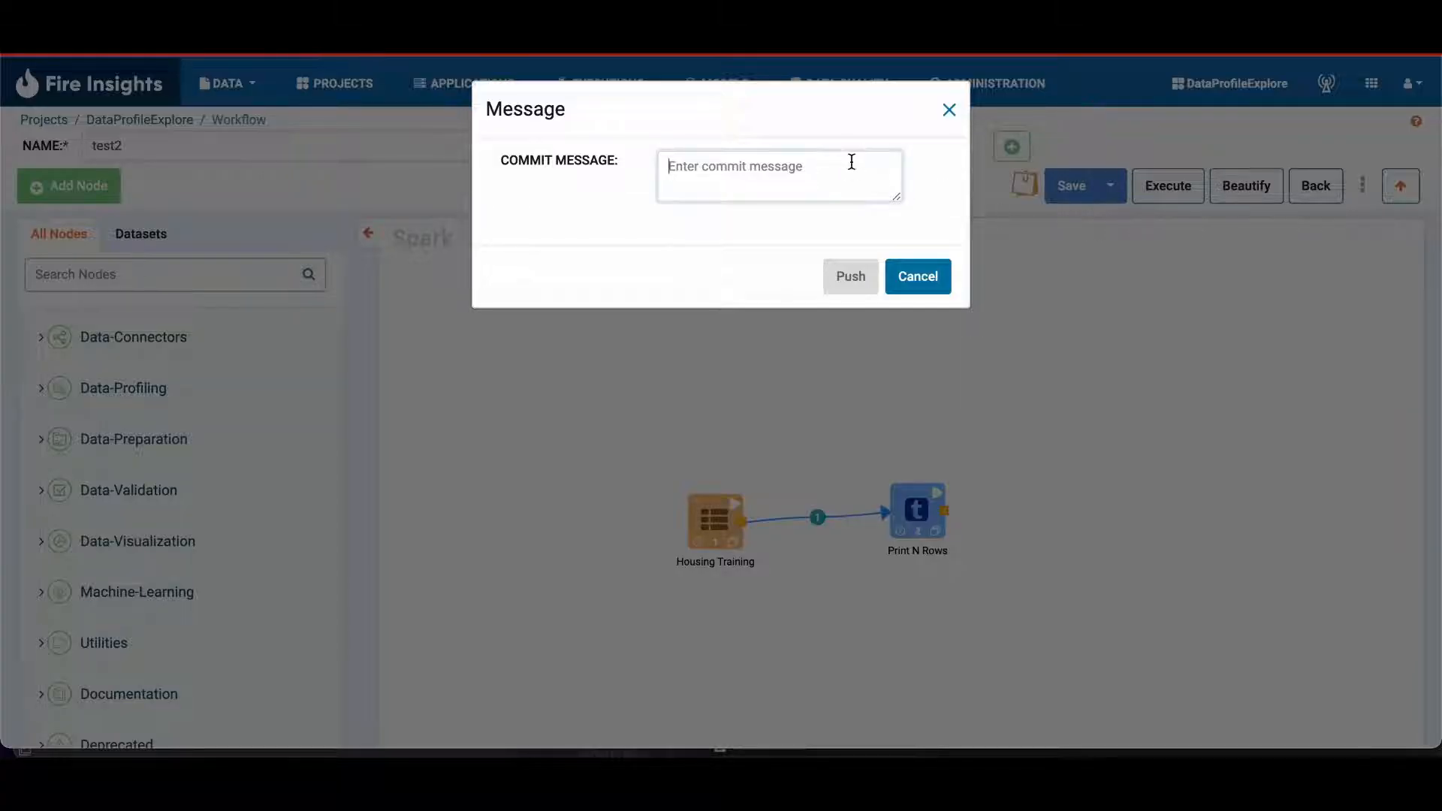
{"action": "type", "text": "thi"}
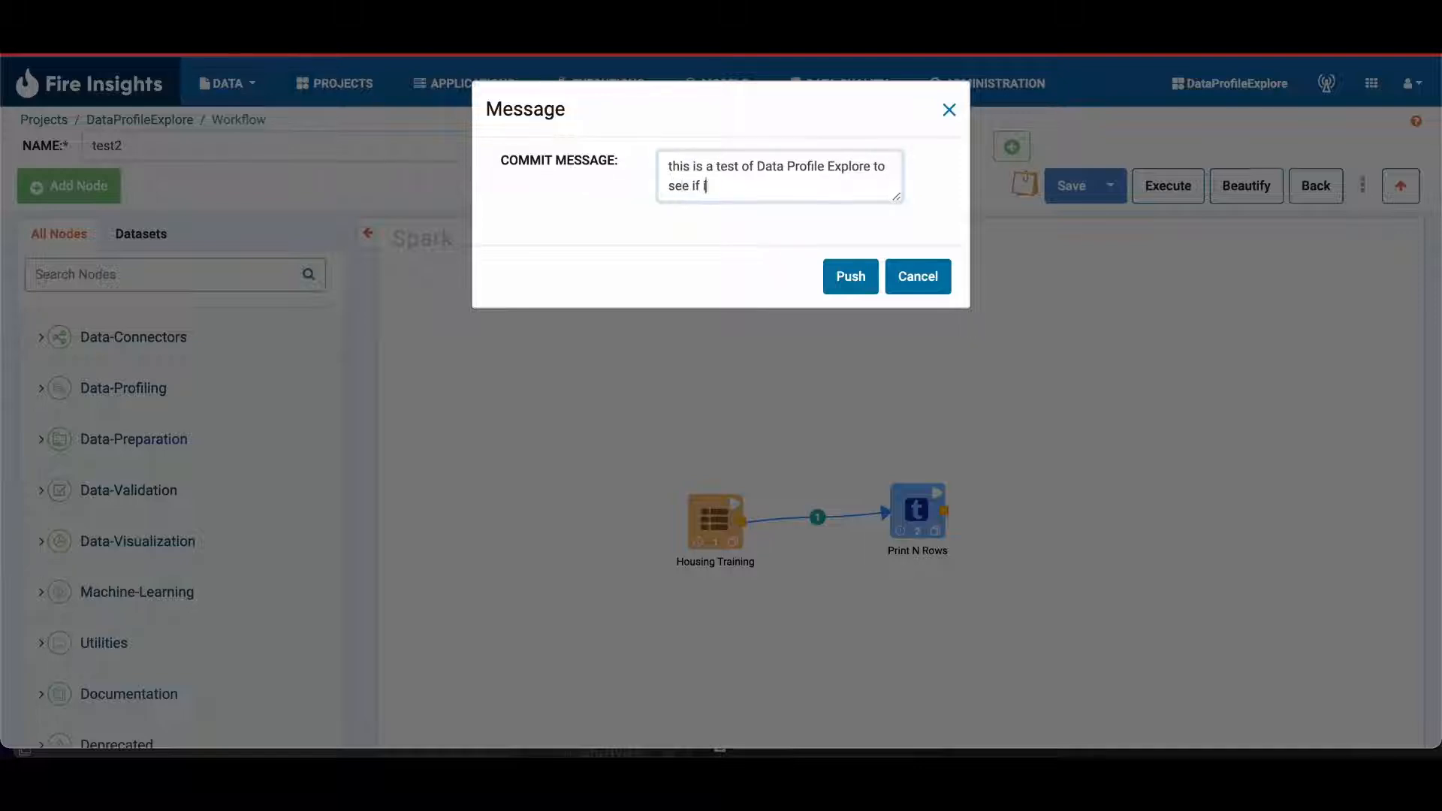
{"action": "left_click", "coordinate": [847, 270]}
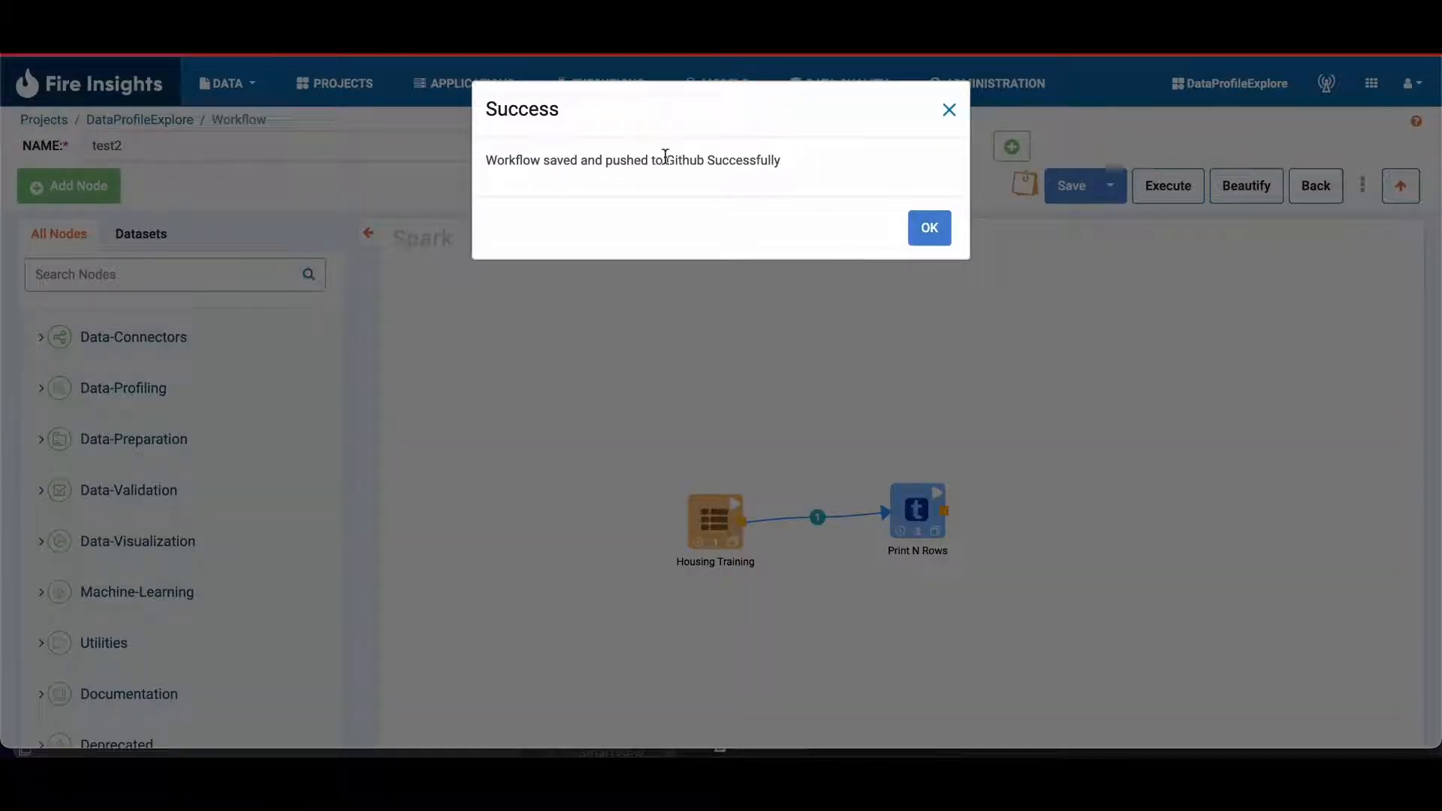
{"action": "left_click", "coordinate": [928, 232]}
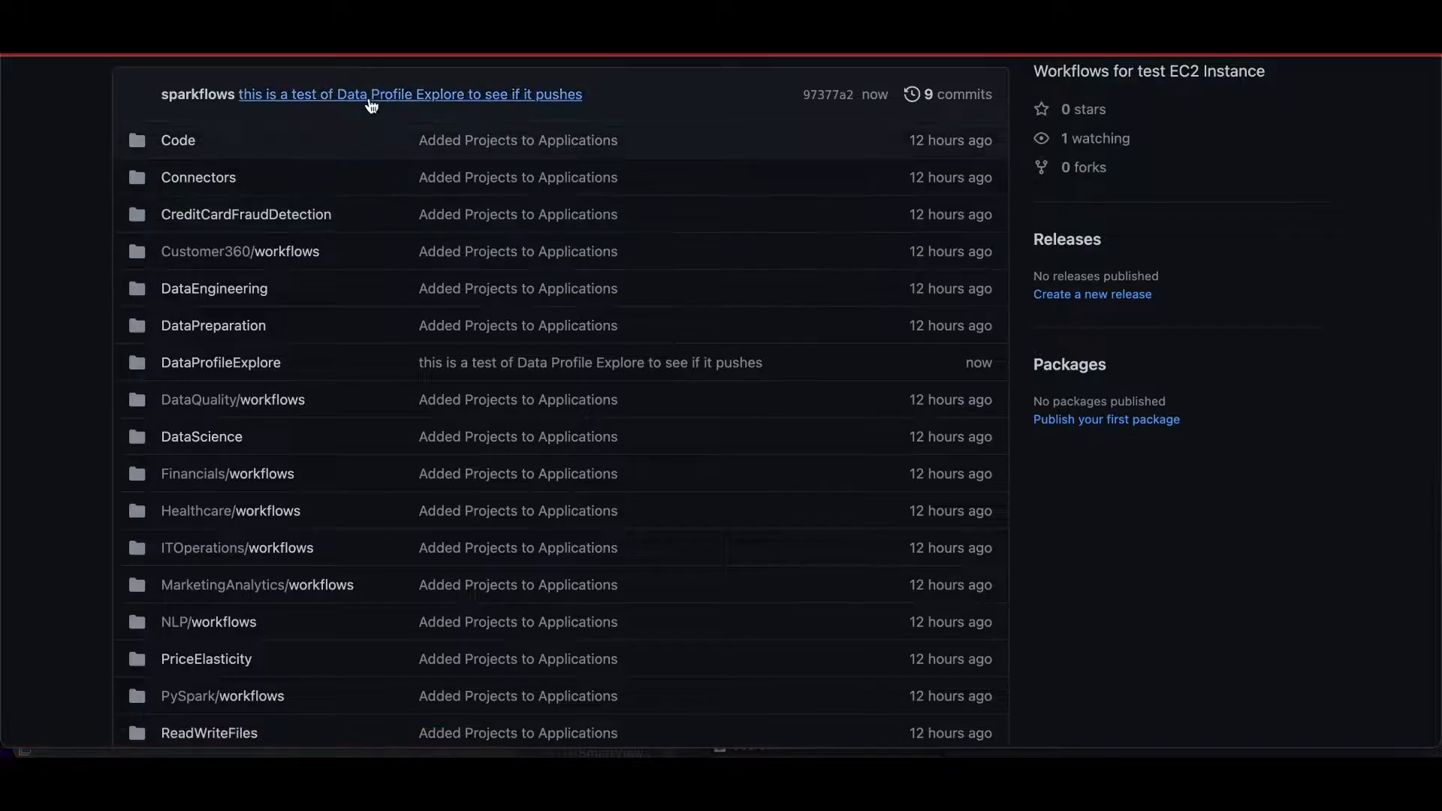
{"action": "scroll", "coordinate": [371, 105], "scroll_direction": "up", "scroll_amount": 4}
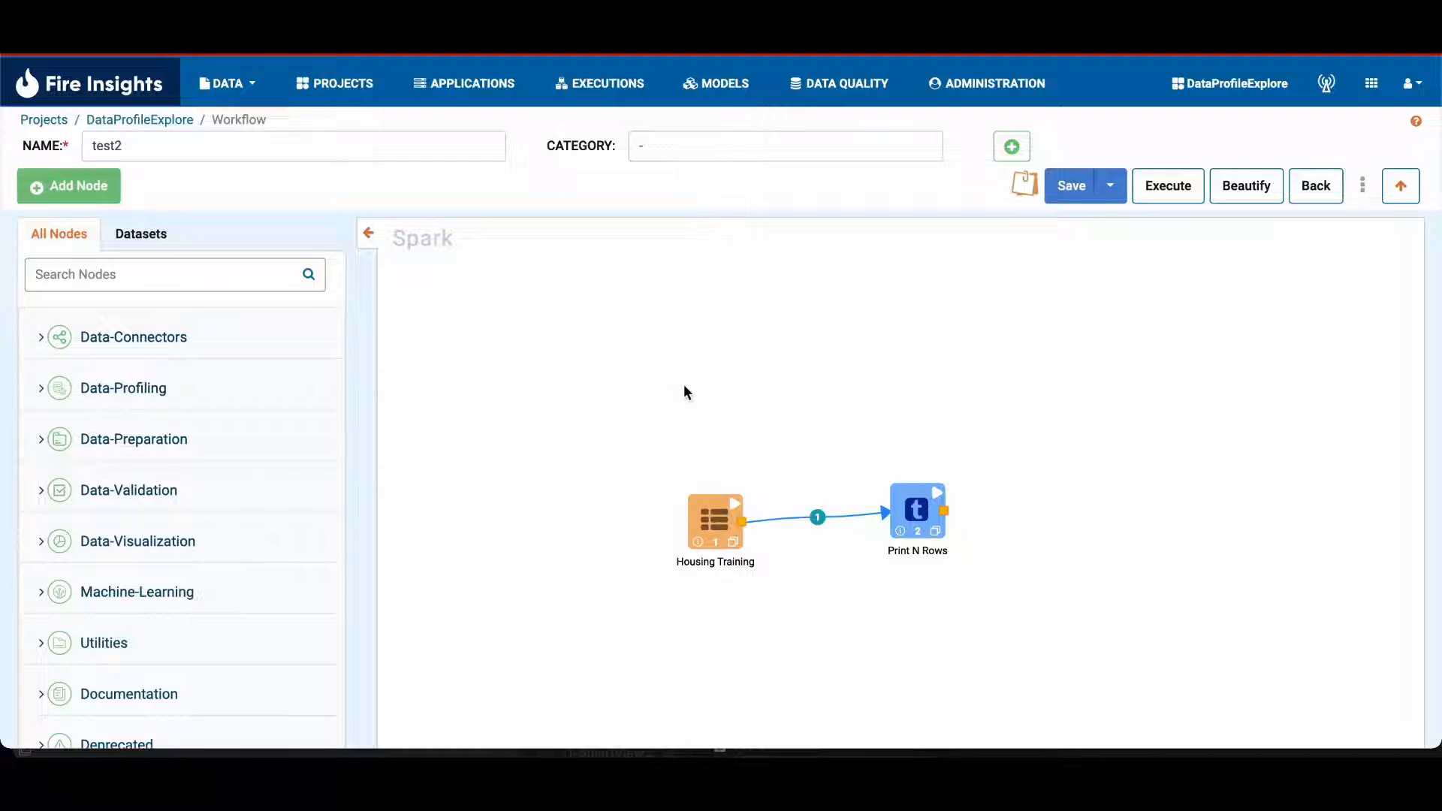
Step: Remove the direct link between Housing Training and Print N Rows and connect a new Drop Columns node between them
{"action": "left_click", "coordinate": [822, 517]}
{"action": "left_click", "coordinate": [854, 534]}
{"action": "left_click", "coordinate": [113, 289]}
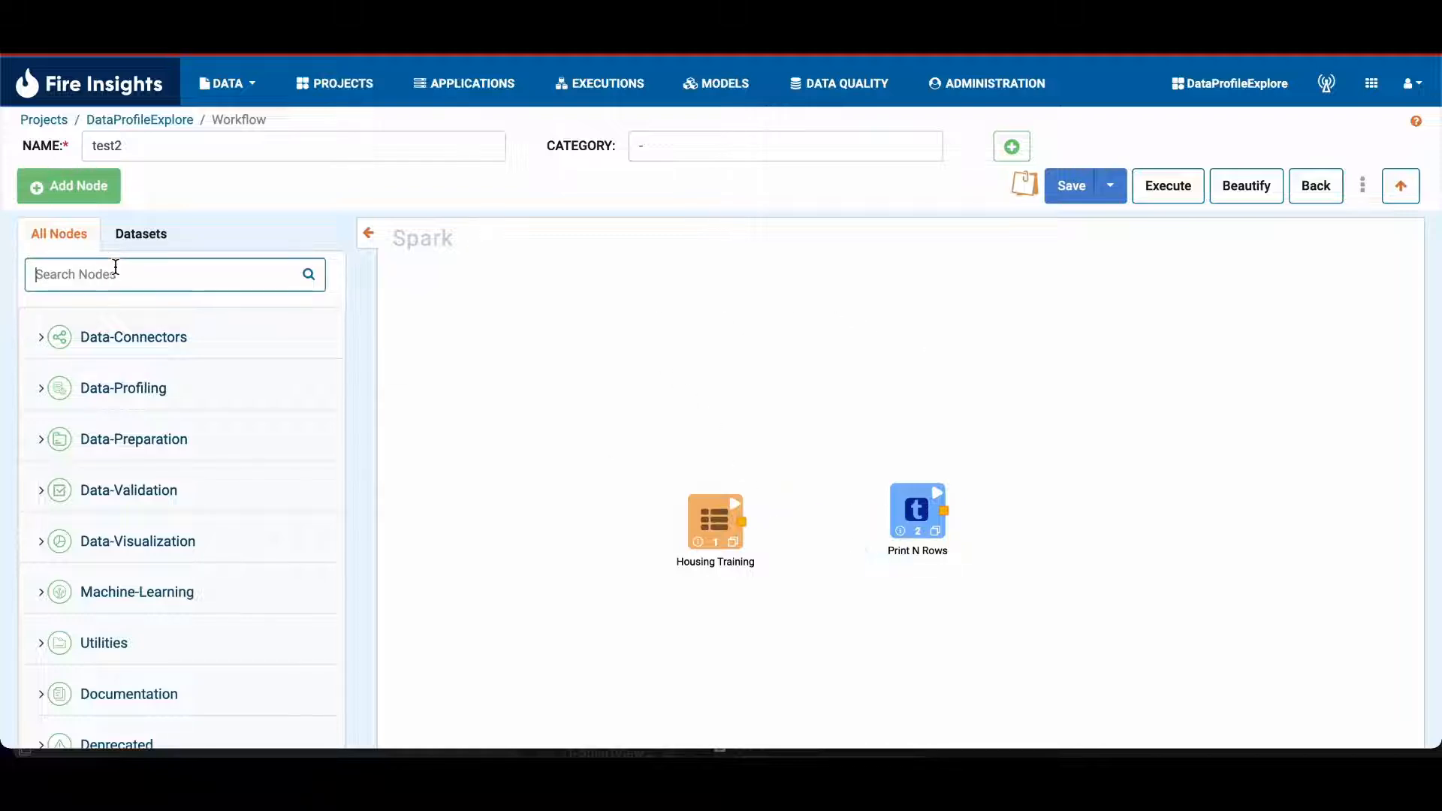
{"action": "type", "text": "drop"}
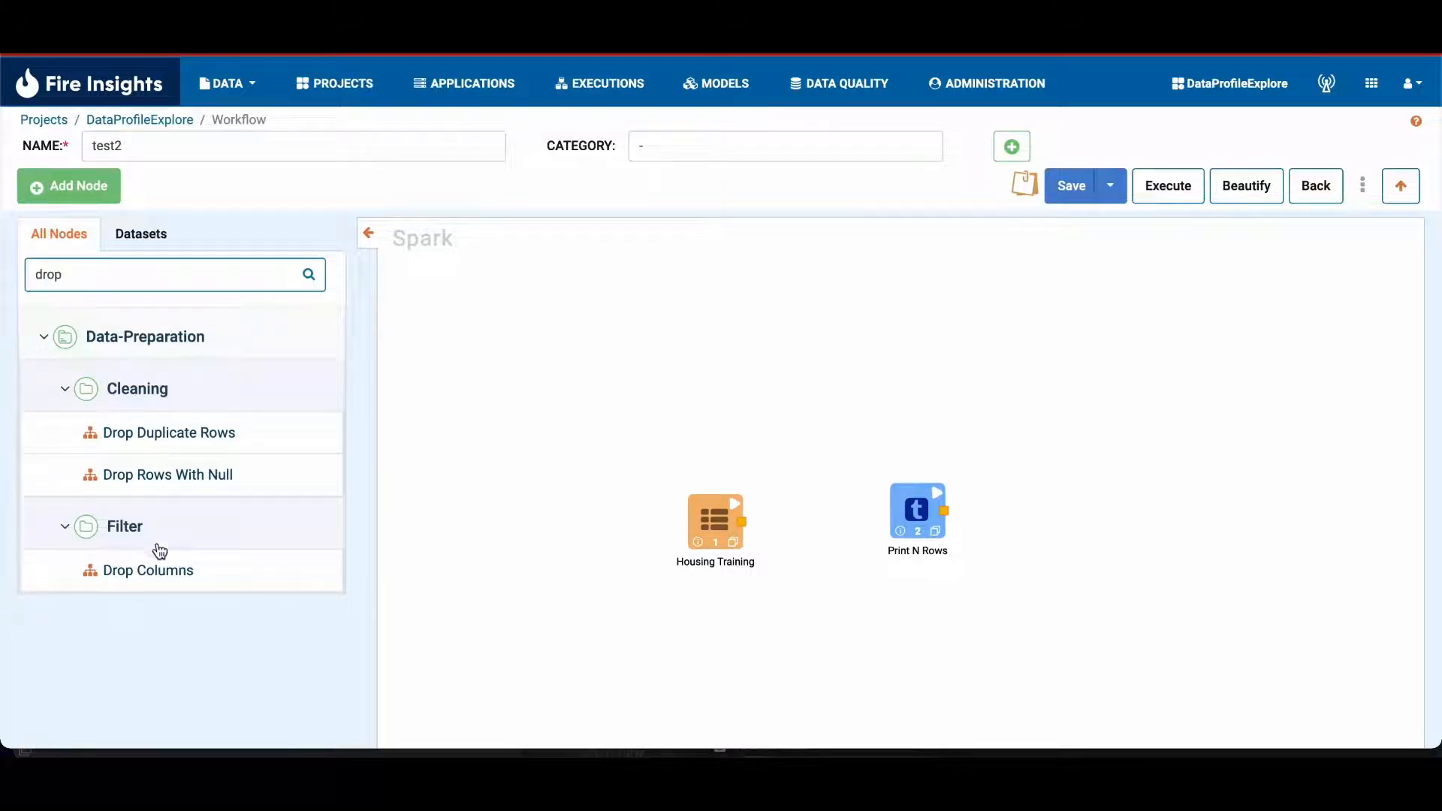
{"action": "left_click", "coordinate": [162, 568]}
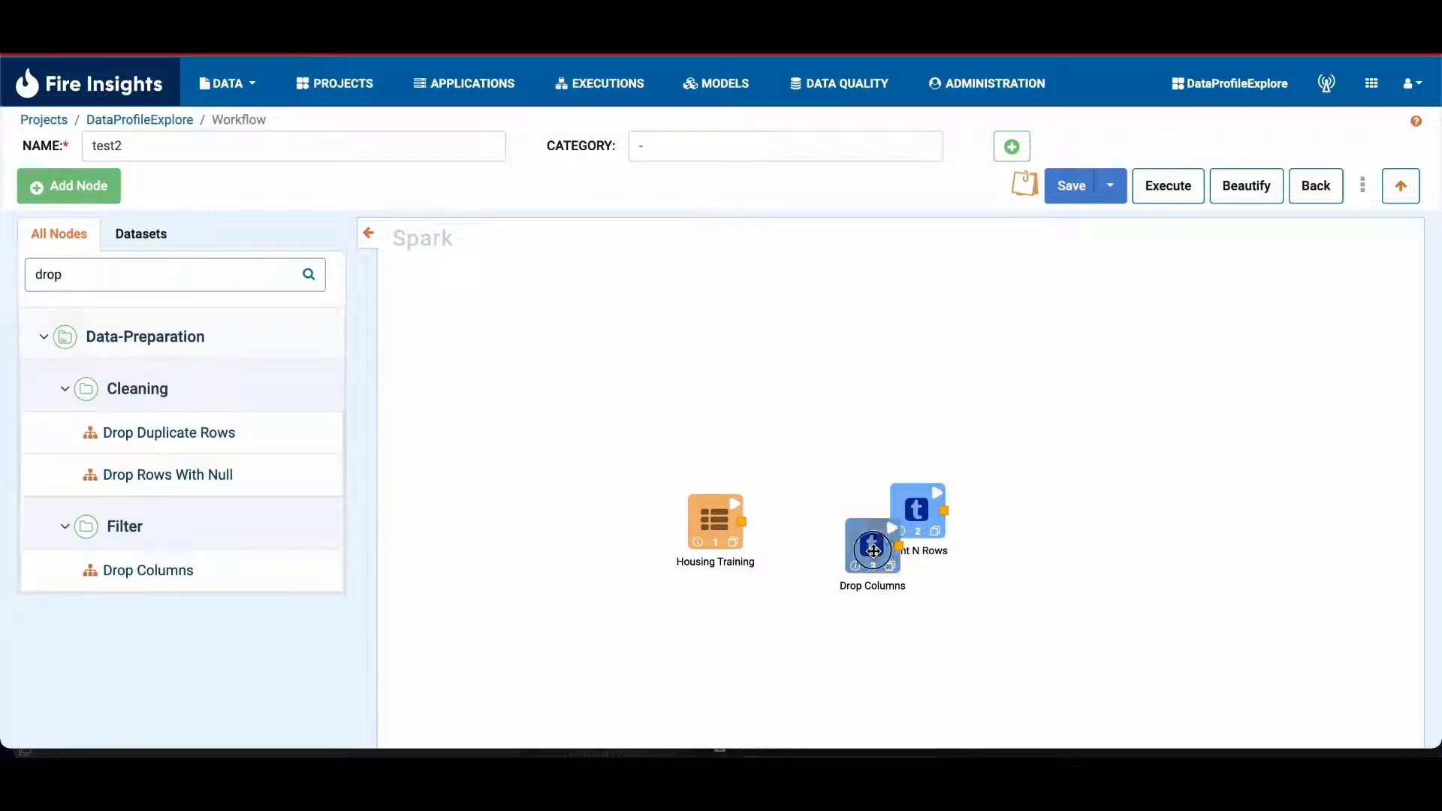
{"action": "left_click_drag", "start_coordinate": [840, 559], "coordinate": [788, 468]}
{"action": "mouse_move", "coordinate": [744, 525]}
{"action": "left_mouse_down"}
{"action": "mouse_move", "coordinate": [804, 449]}
{"action": "mouse_move", "coordinate": [916, 511]}
{"action": "left_mouse_up"}
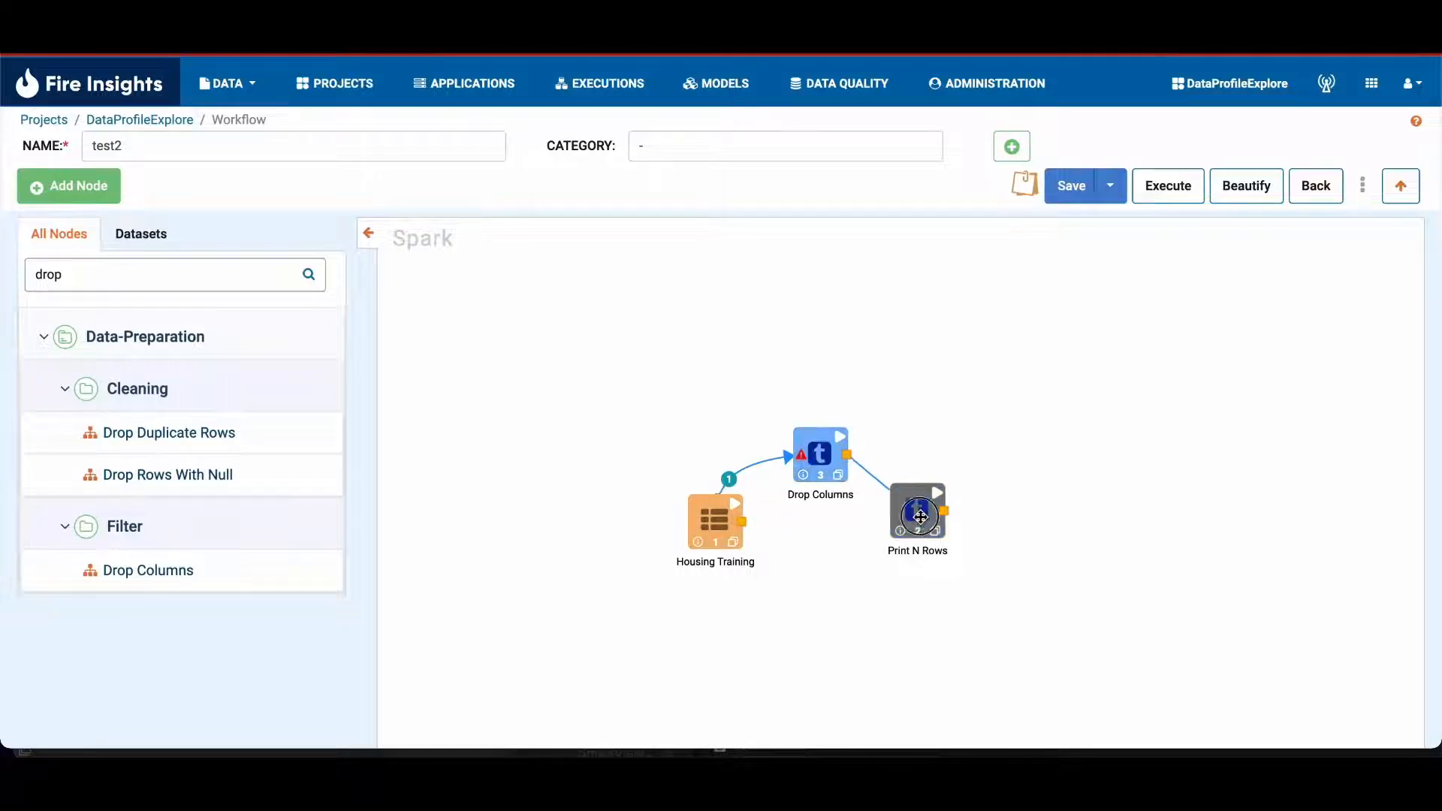
Step: Configure the Drop Columns node to drop Street, LandContour, LotFrontage, Neighborhood and Utilities, and accept its settings
{"action": "left_click", "coordinate": [811, 468]}
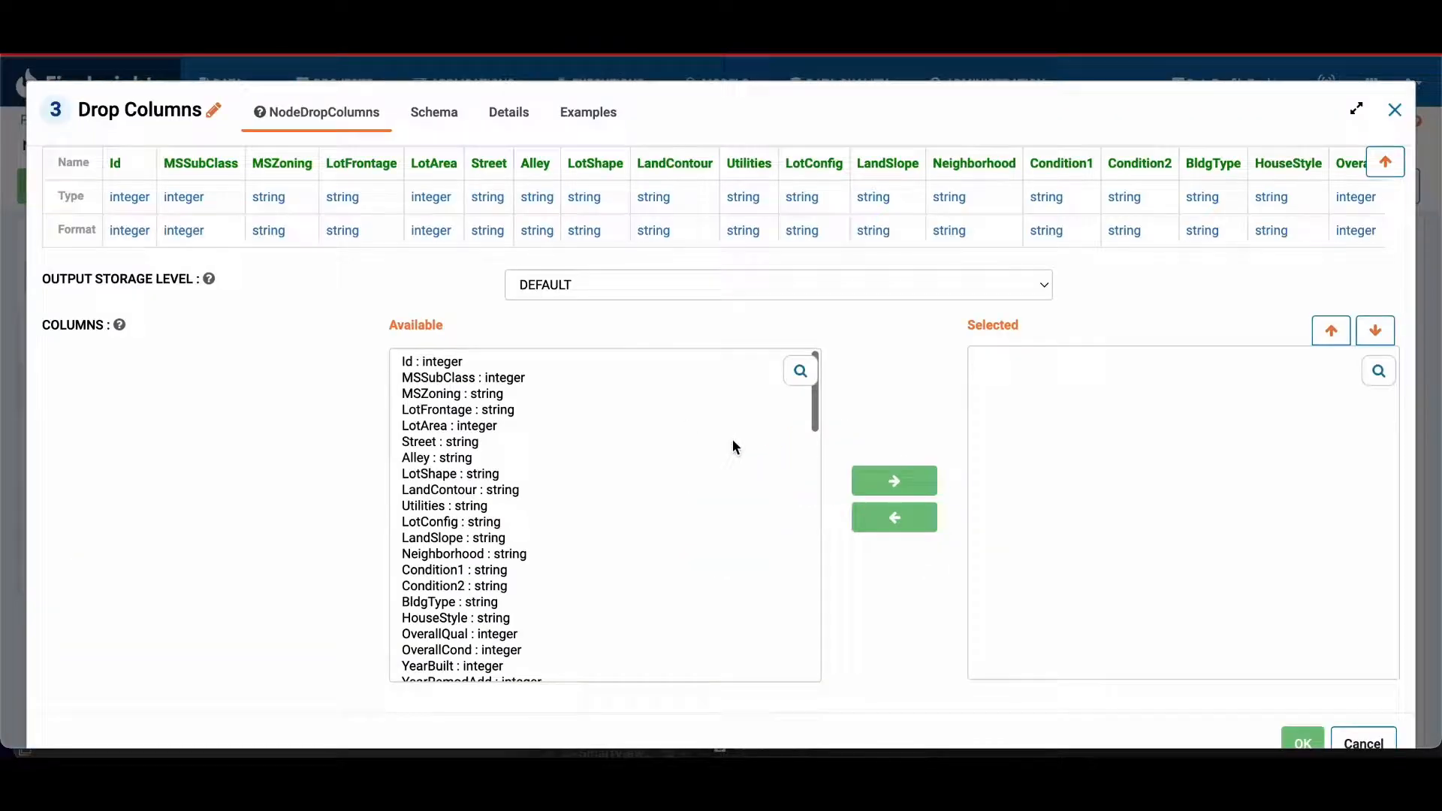
{"action": "left_click", "coordinate": [609, 441]}
{"action": "left_click", "coordinate": [888, 482]}
{"action": "left_click", "coordinate": [710, 474]}
{"action": "left_click", "coordinate": [885, 482]}
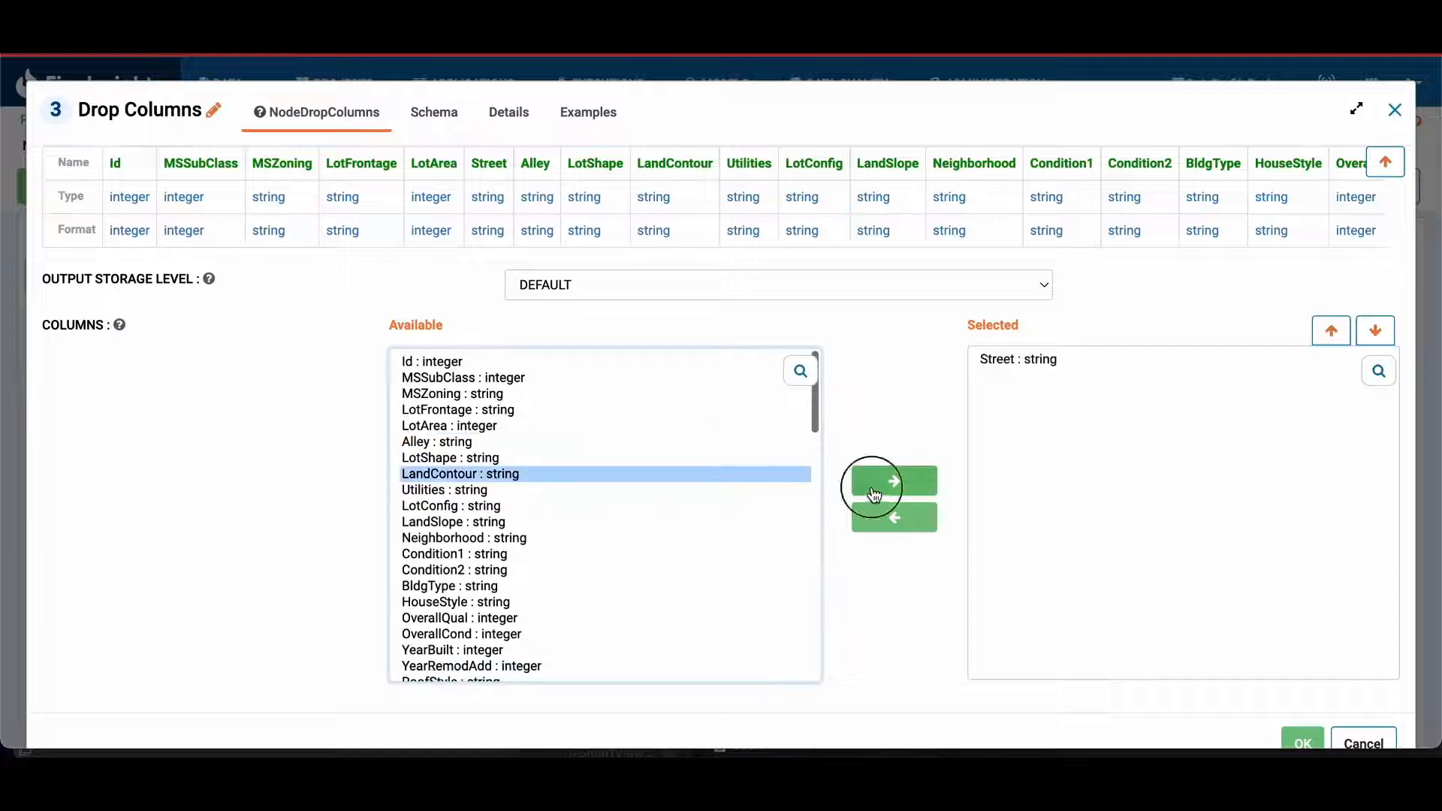
{"action": "left_click", "coordinate": [573, 410]}
{"action": "left_click", "coordinate": [898, 482]}
{"action": "left_click", "coordinate": [671, 505]}
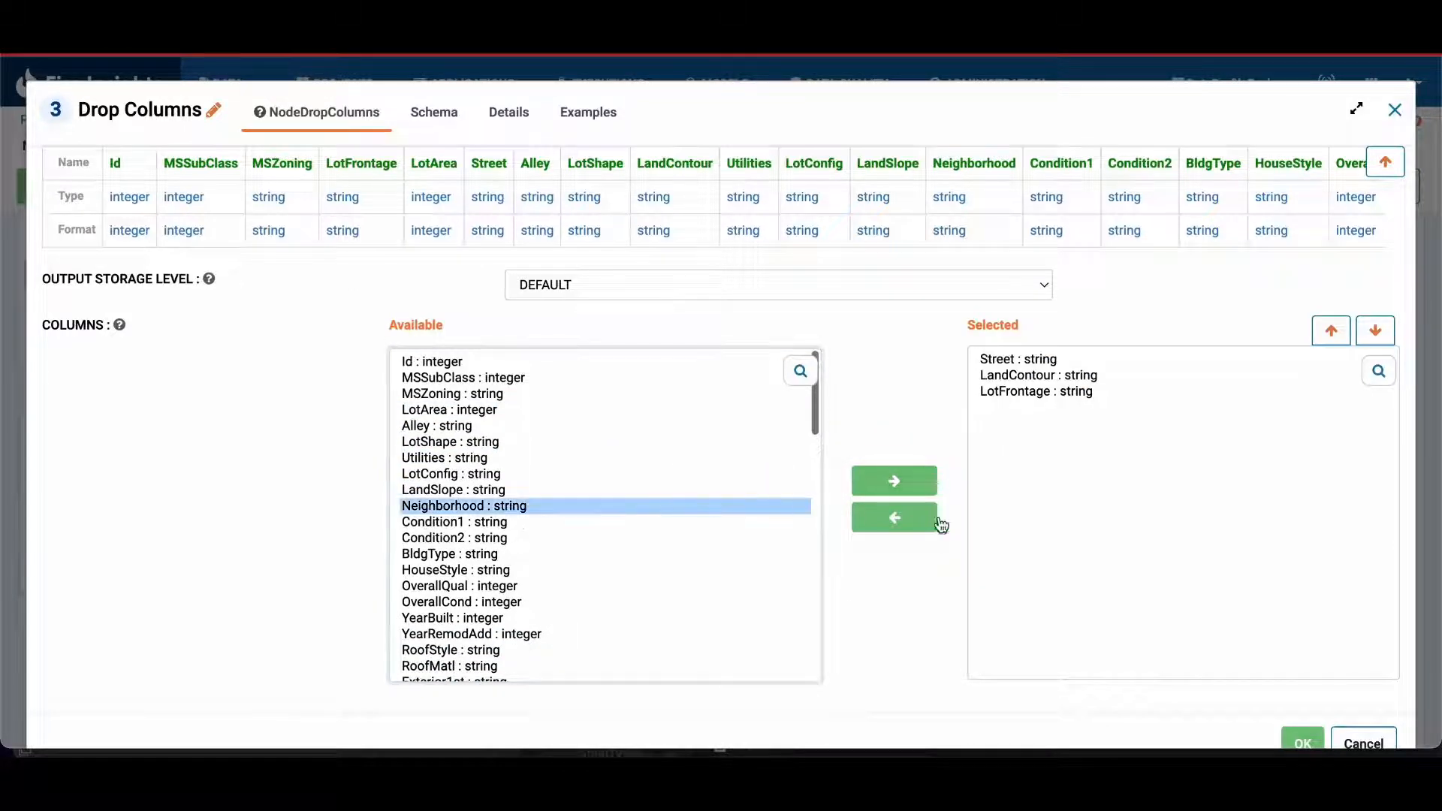
{"action": "left_click", "coordinate": [886, 483]}
{"action": "left_click", "coordinate": [745, 459]}
{"action": "left_click", "coordinate": [894, 481]}
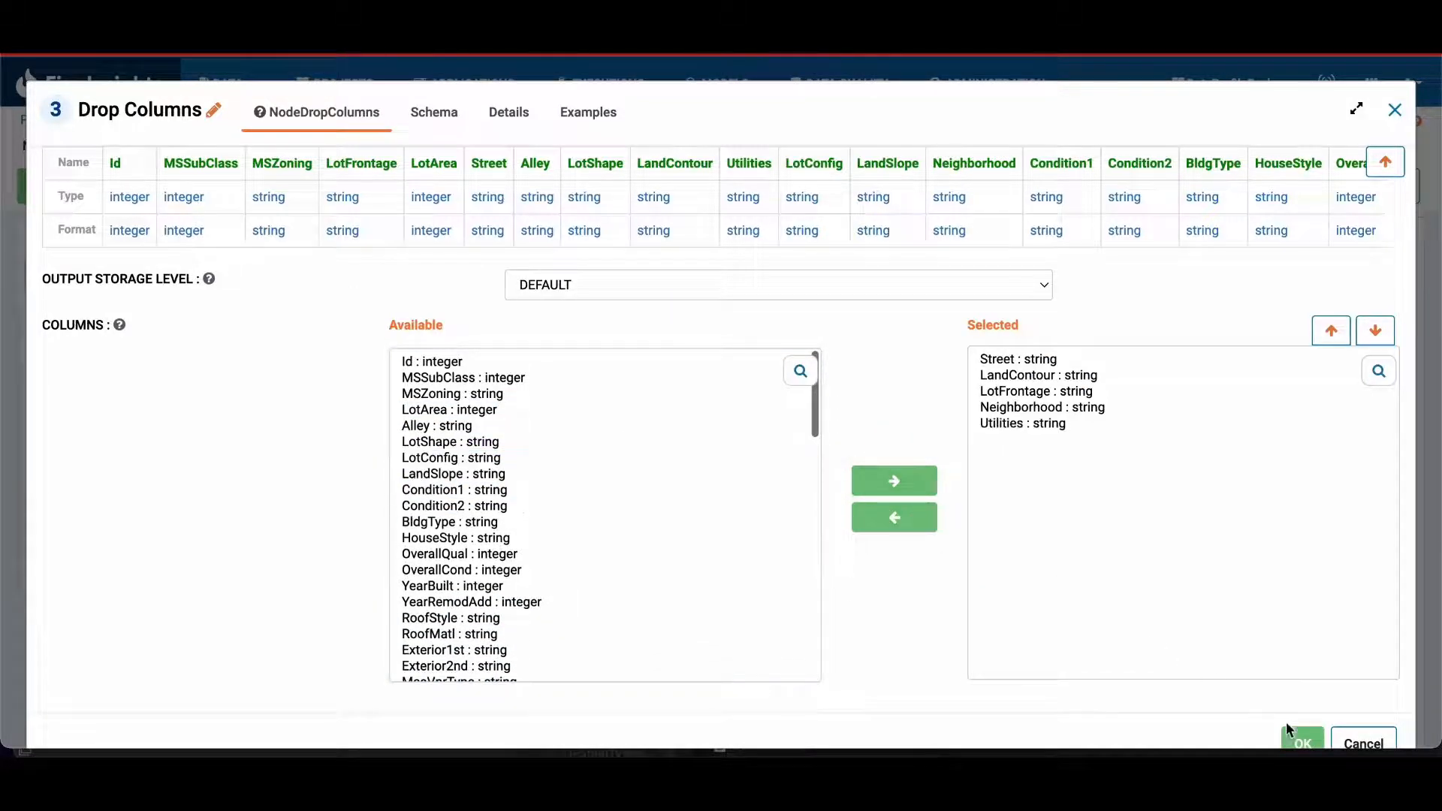
{"action": "left_click", "coordinate": [1301, 742]}
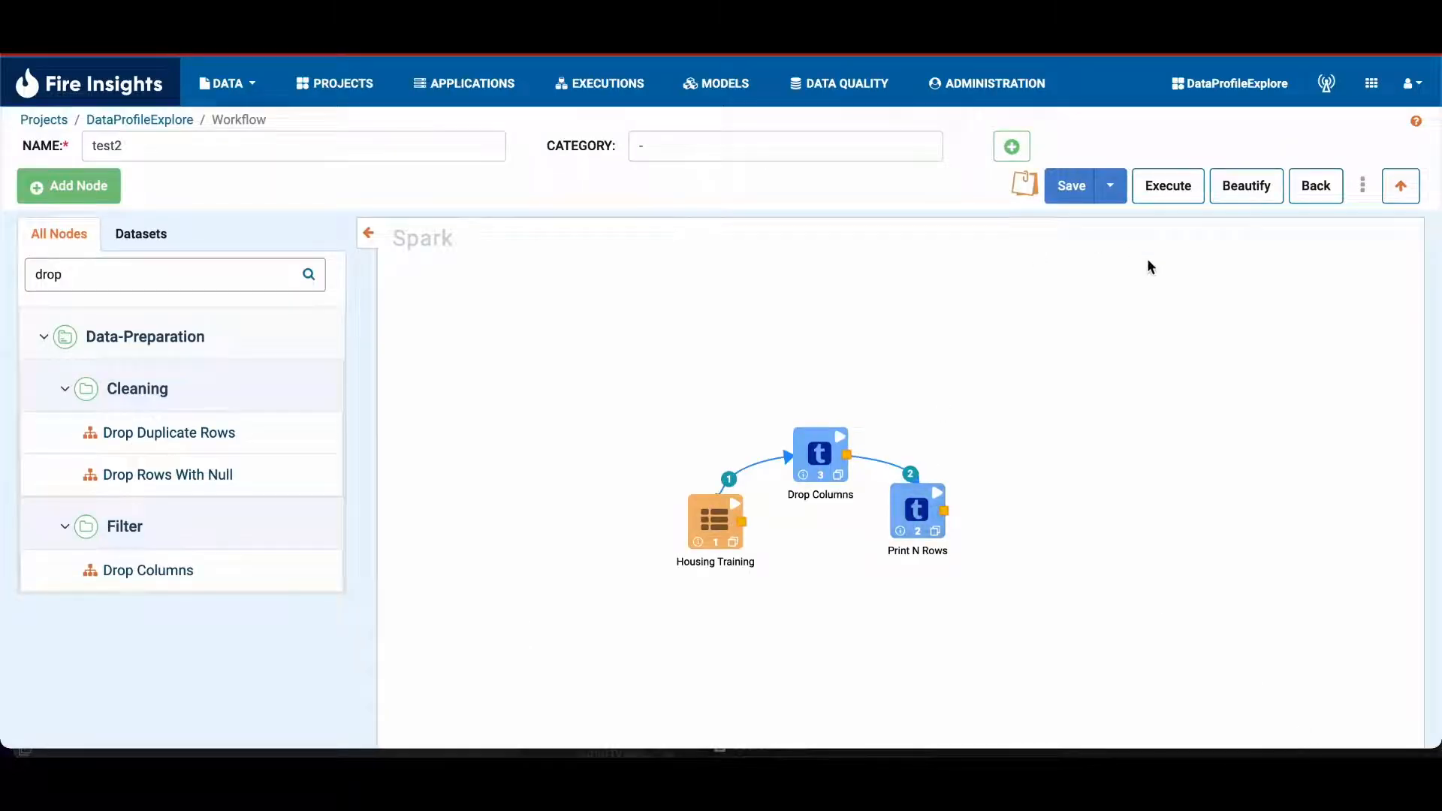
Step: Save and push the workflow to Git with the commit message "this is an update to this test2", and refresh the GitHub page
{"action": "left_click", "coordinate": [1116, 199]}
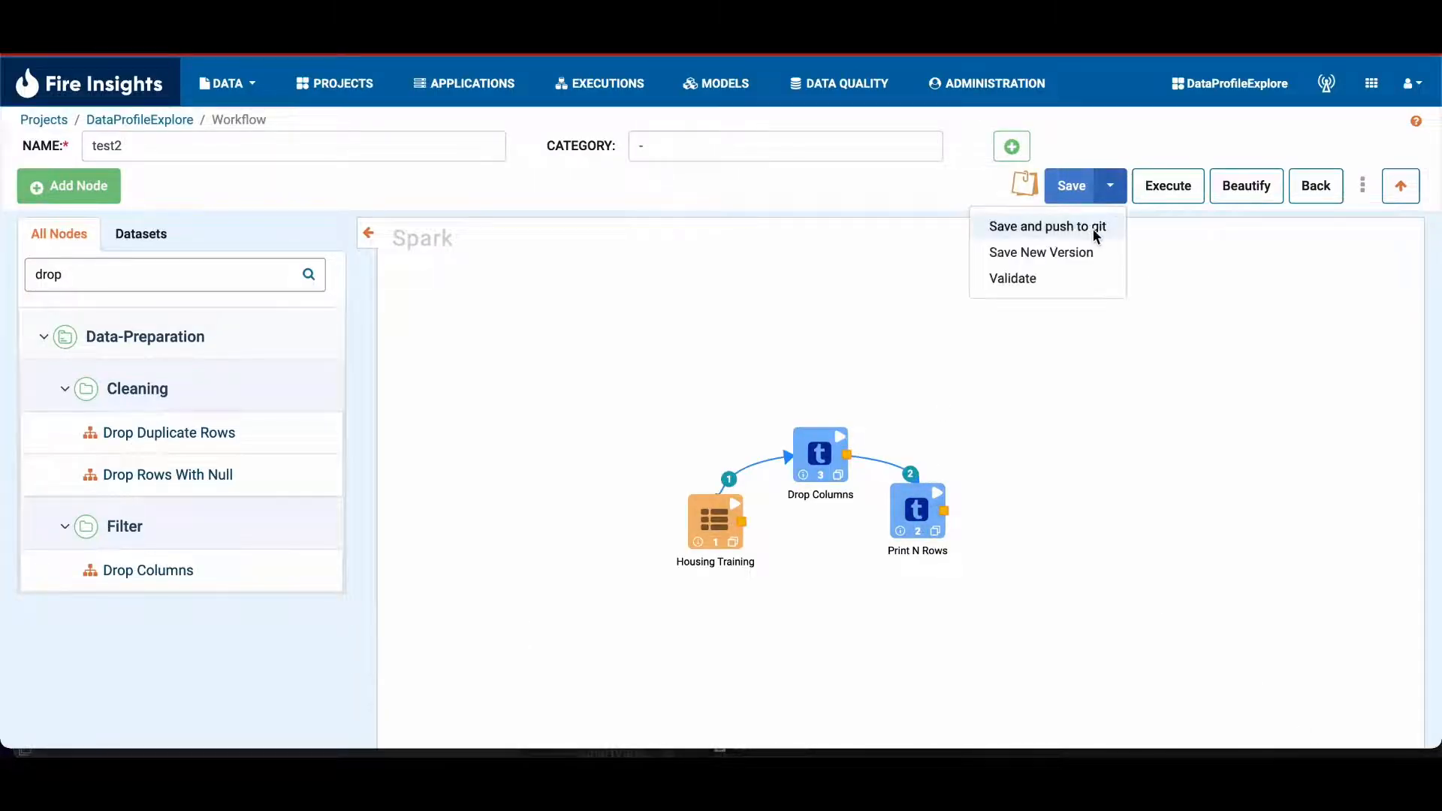
{"action": "left_click", "coordinate": [1092, 227]}
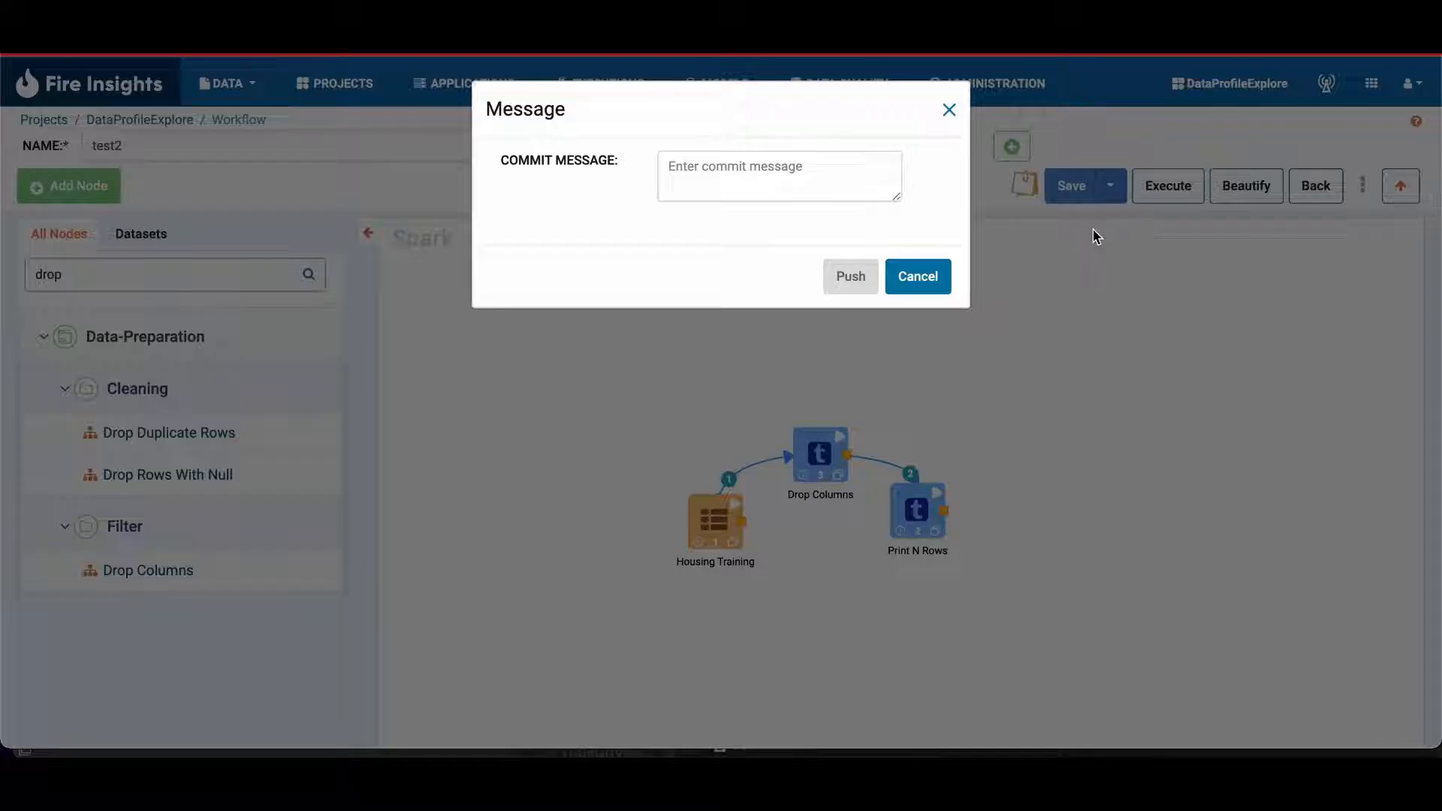
{"action": "left_click", "coordinate": [749, 186]}
{"action": "type", "text": "this is an update to this test2"}
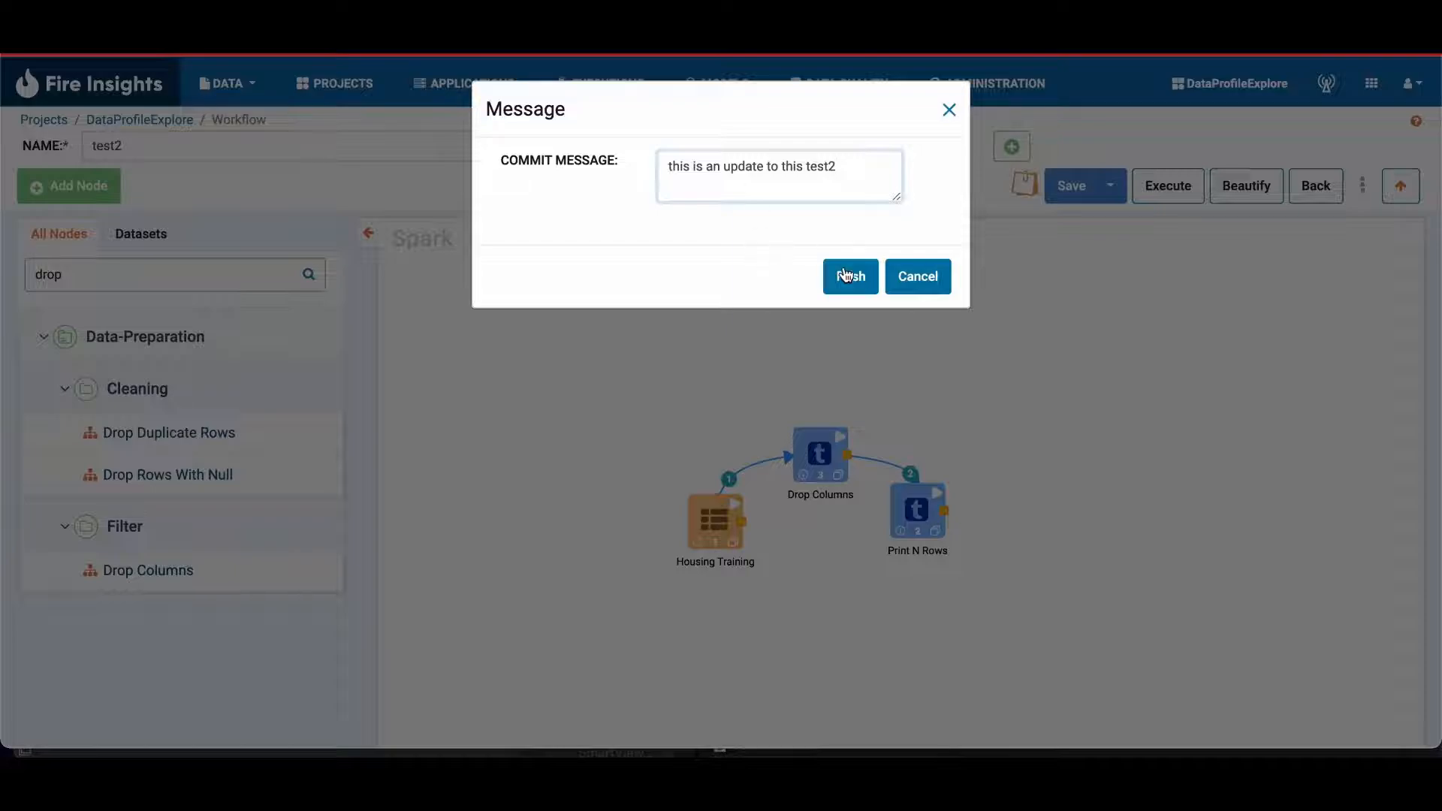
{"action": "left_click", "coordinate": [845, 275]}
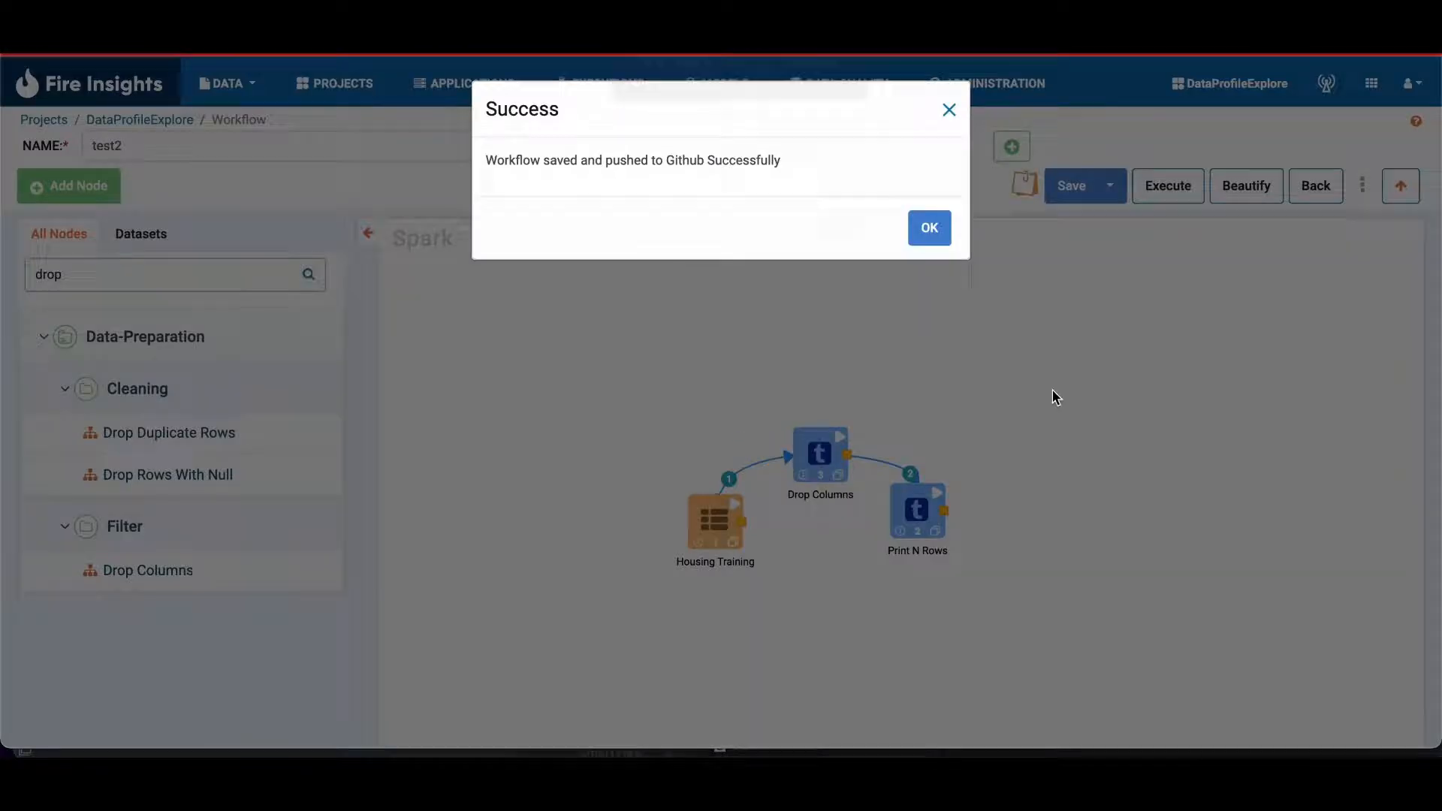
{"action": "left_click", "coordinate": [928, 228]}
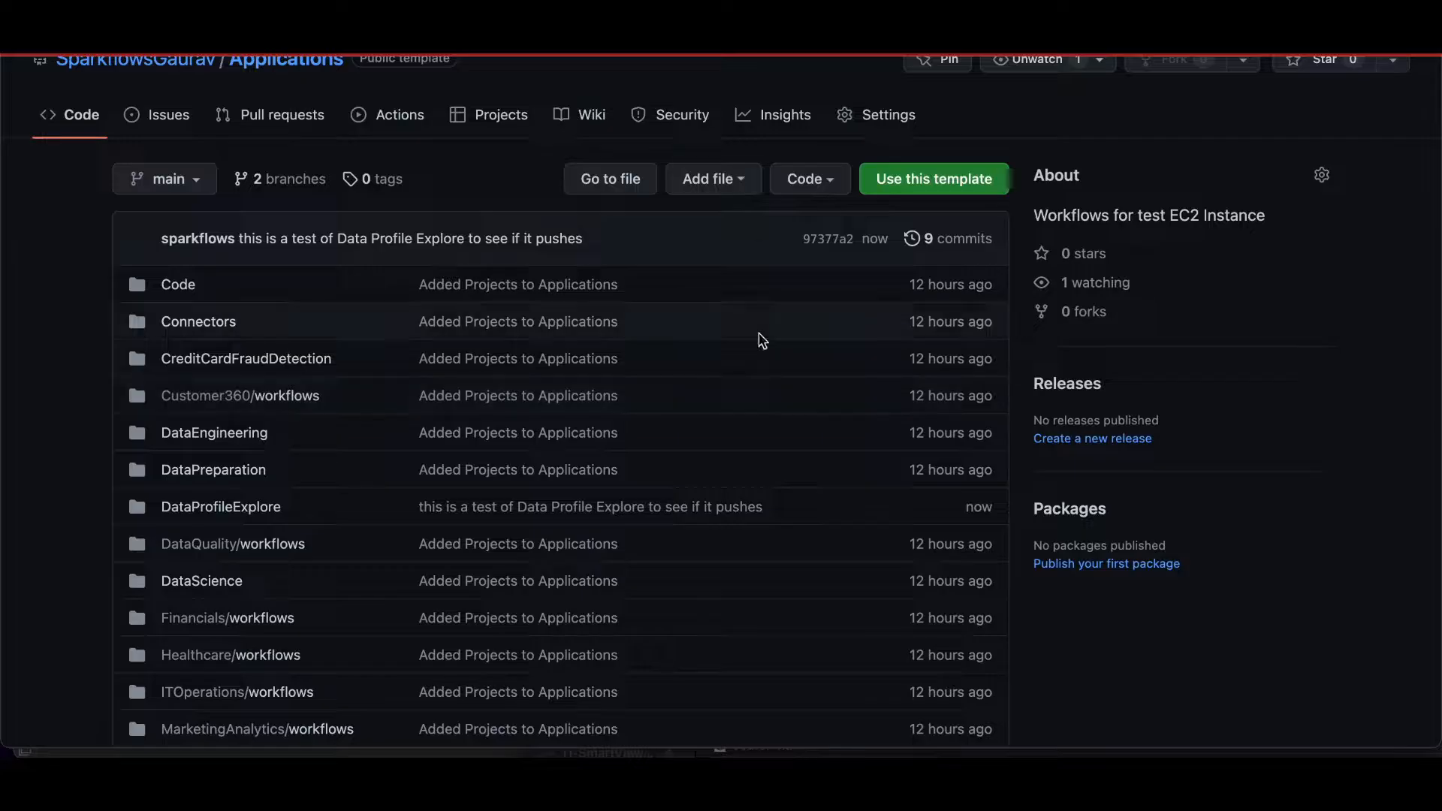
{"action": "key", "text": "super+r"}
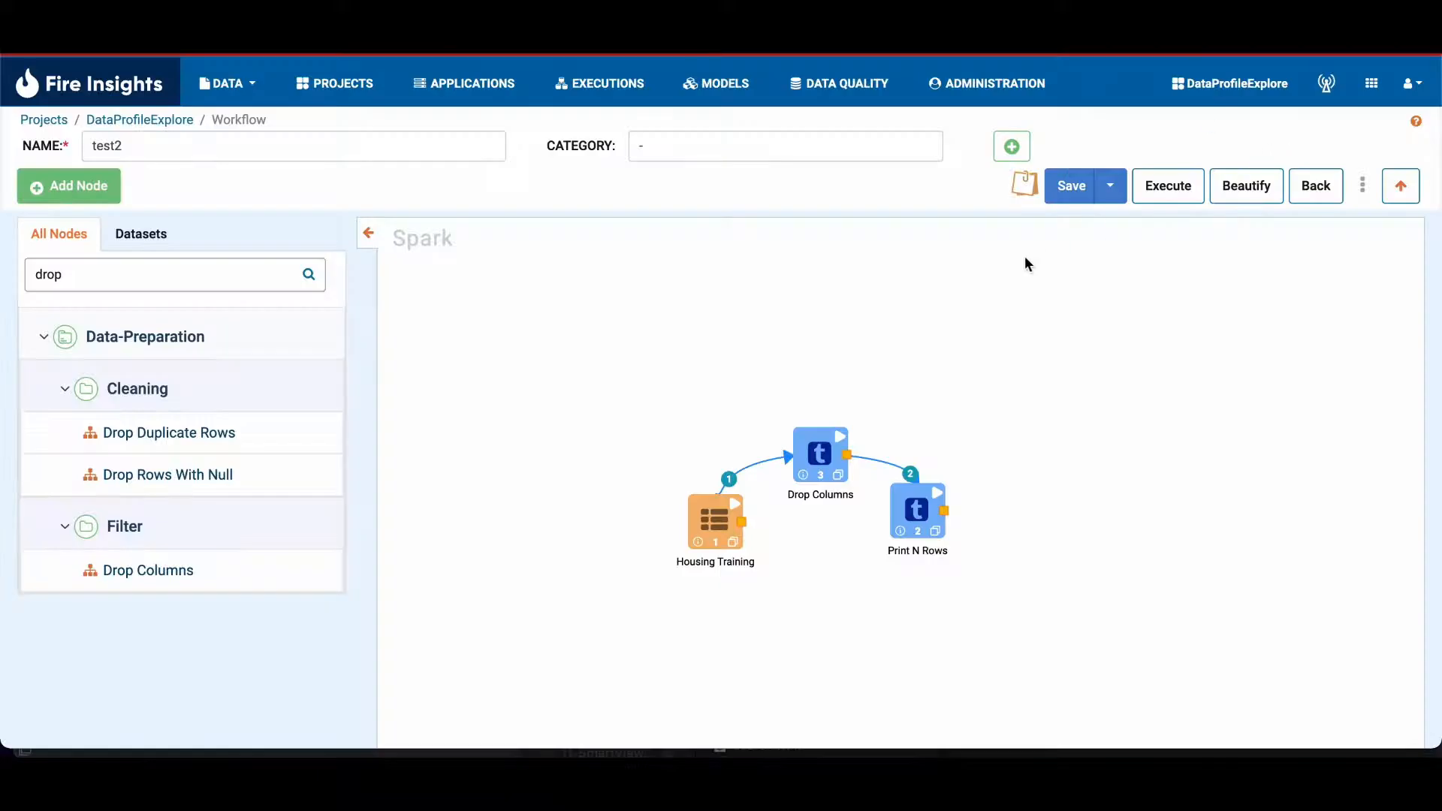
Step: Load version 2 of test2, commented "this is a test of Data Profile Explore to see if it pushes", from the revision history
{"action": "left_click", "coordinate": [1363, 193]}
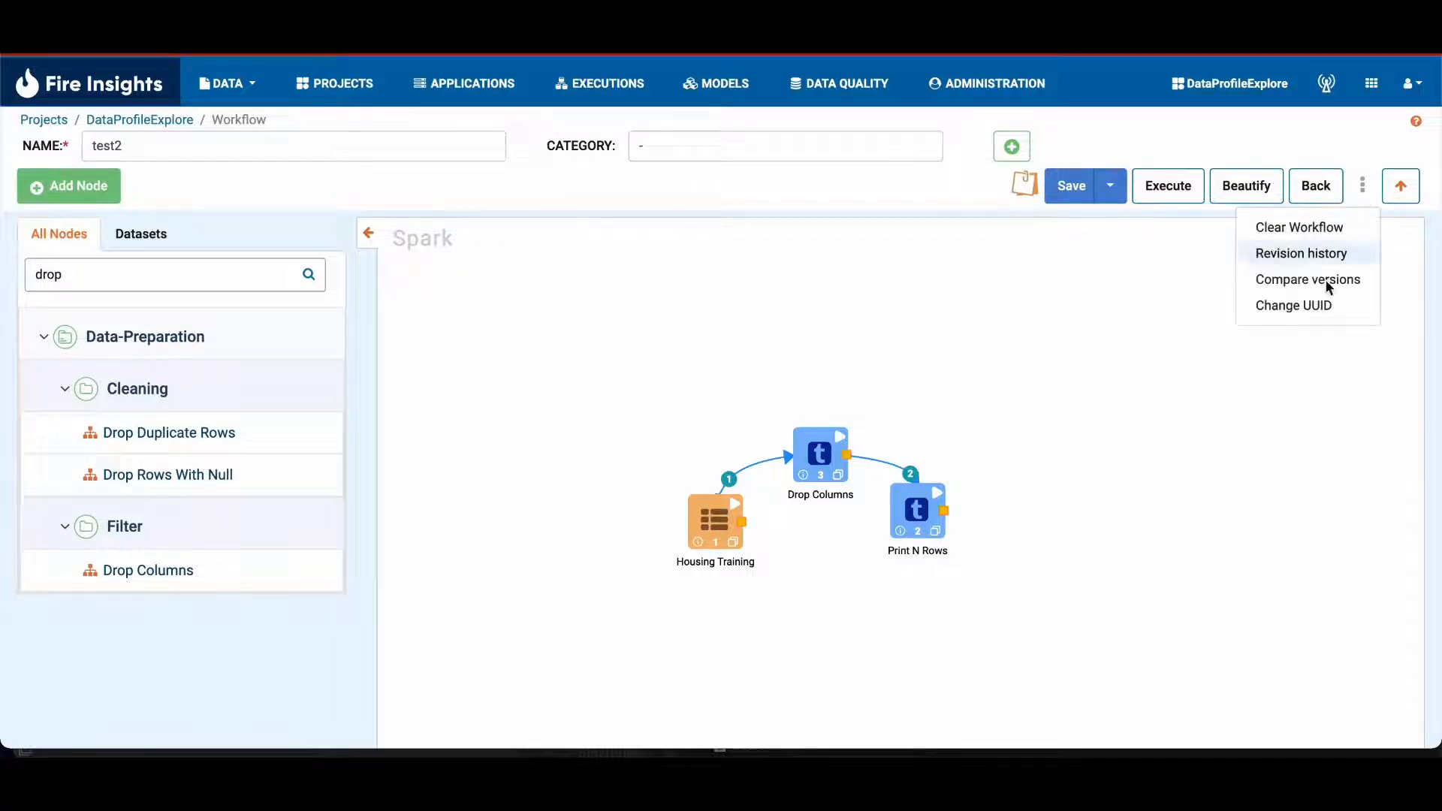
{"action": "left_click", "coordinate": [1308, 251]}
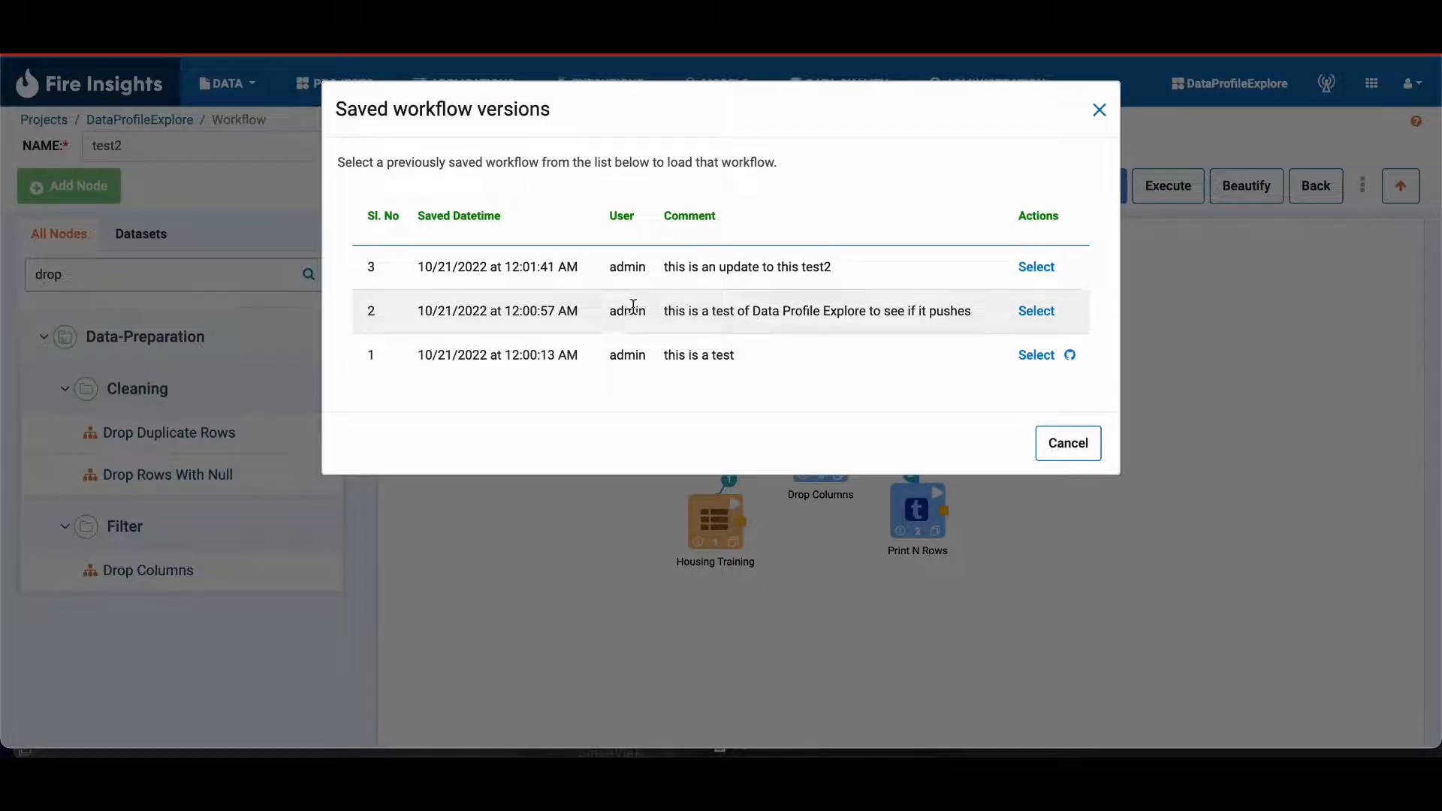
{"action": "left_click", "coordinate": [1036, 319]}
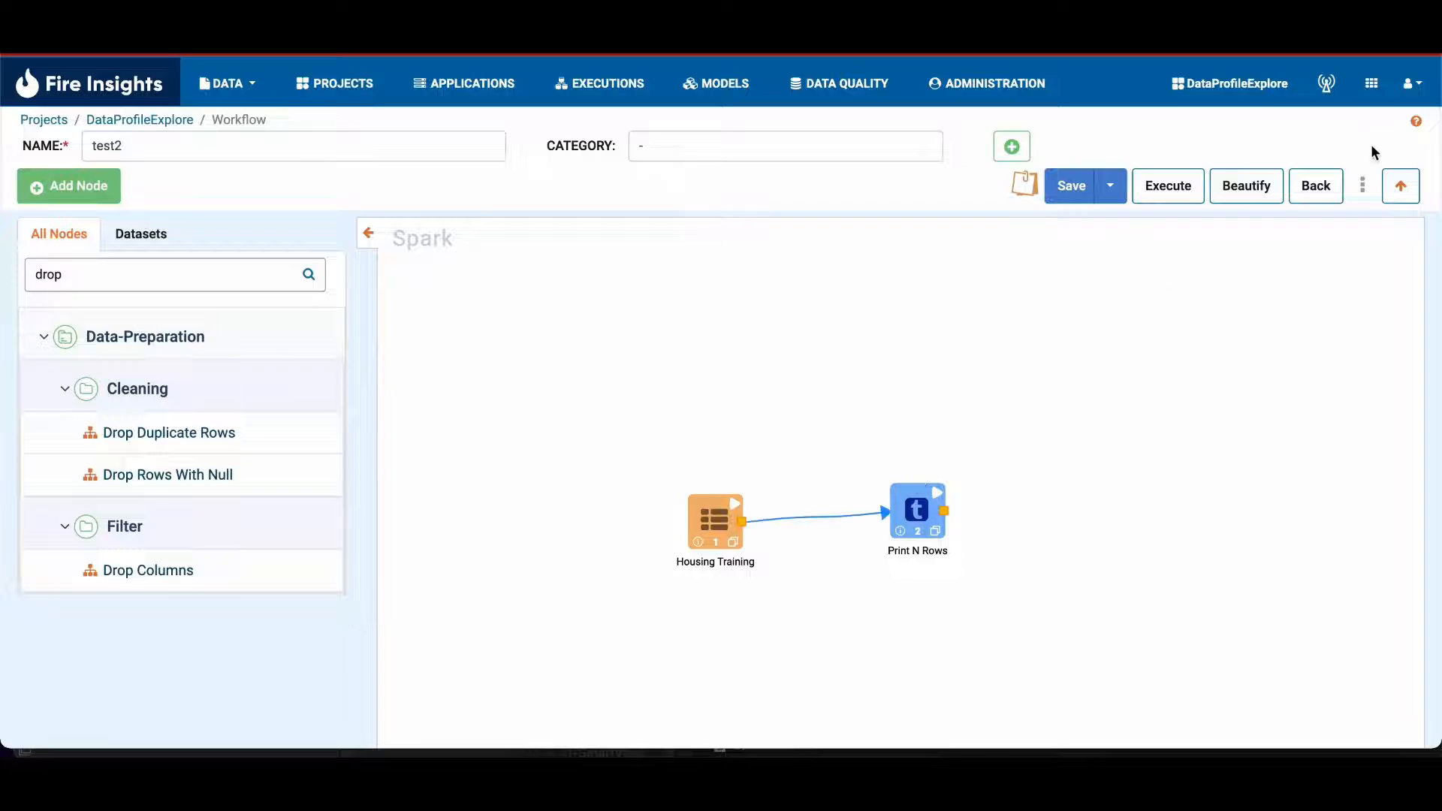
{"action": "left_click", "coordinate": [1341, 185]}
{"action": "left_click", "coordinate": [949, 111]}
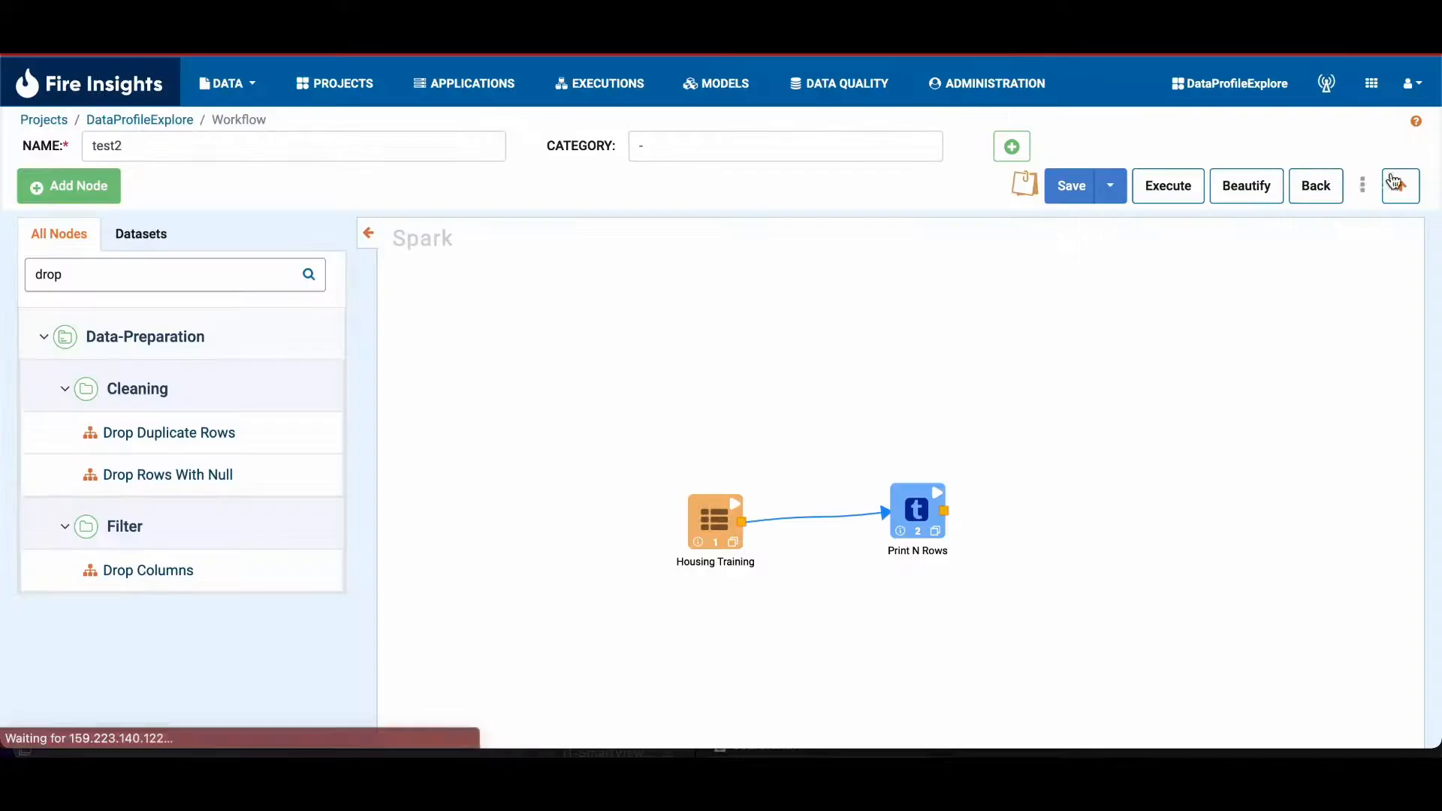
Step: Load version 3 of test2, commented "this is an update to this test2", from the revision history
{"action": "left_click", "coordinate": [1368, 186]}
{"action": "left_click", "coordinate": [1299, 254]}
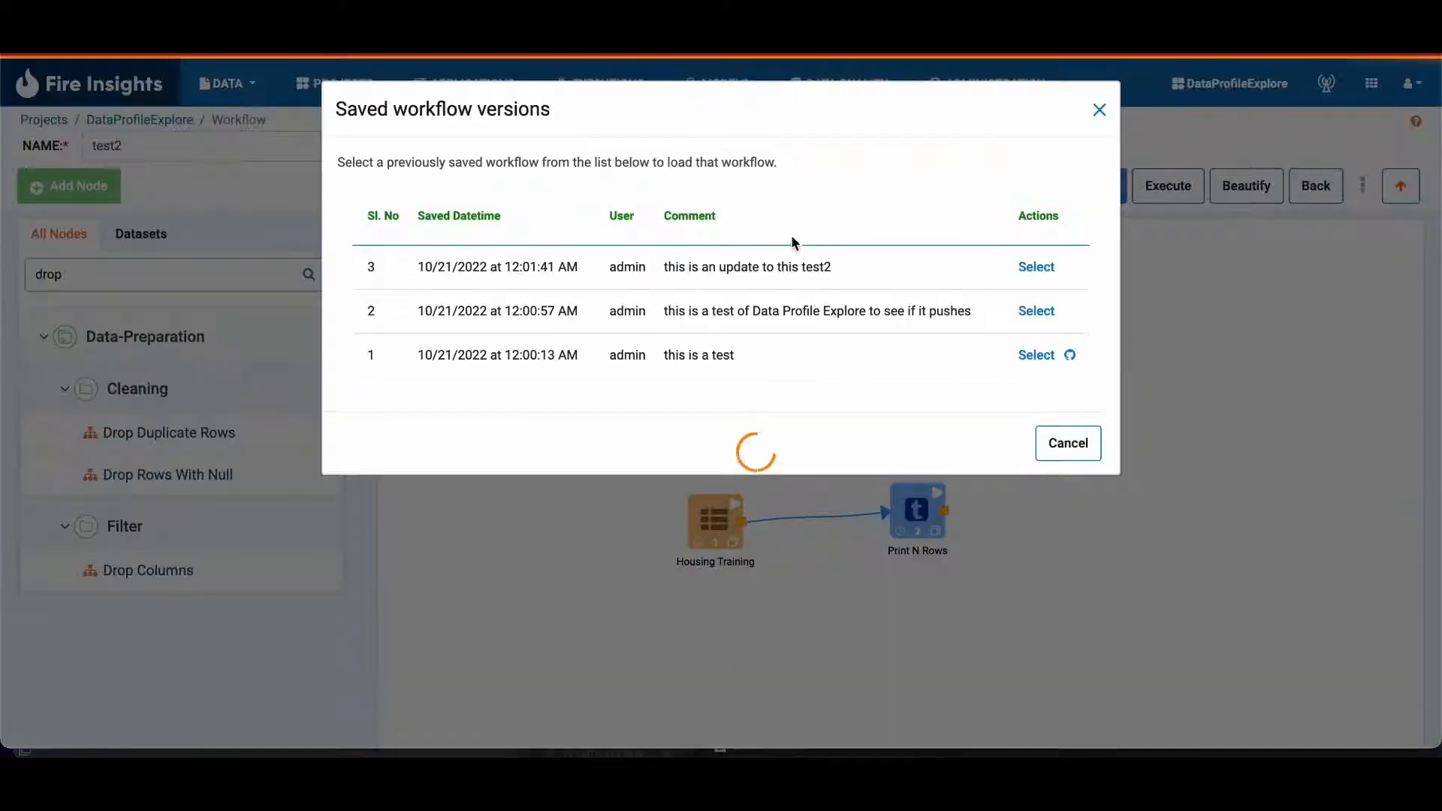
{"action": "left_click", "coordinate": [1037, 268]}
{"action": "left_click_drag", "start_coordinate": [741, 521], "coordinate": [916, 504]}
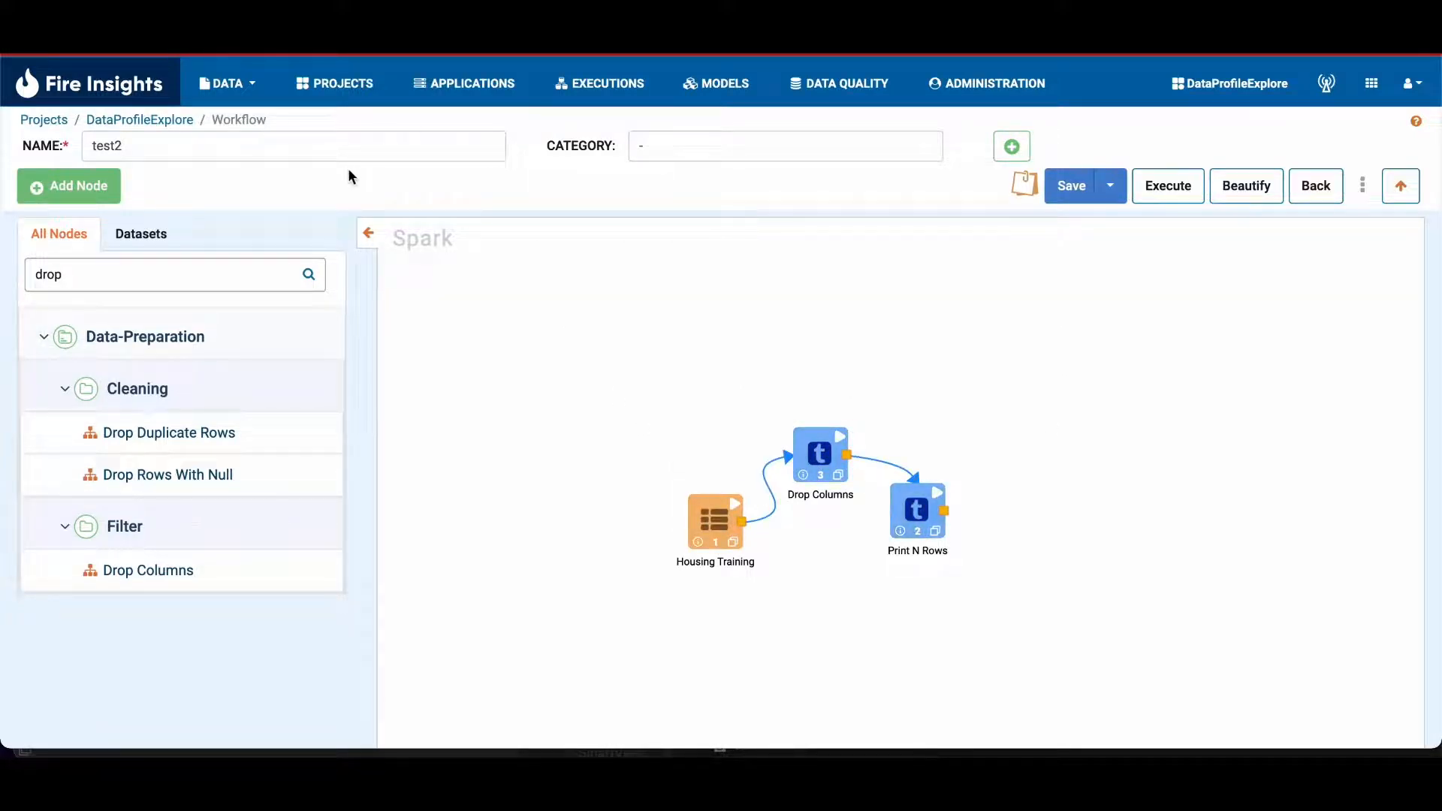
Step: Save and push the workflow to Git with the commit message "this is a fixed update"
{"action": "left_click", "coordinate": [1110, 186]}
{"action": "left_click", "coordinate": [1081, 227]}
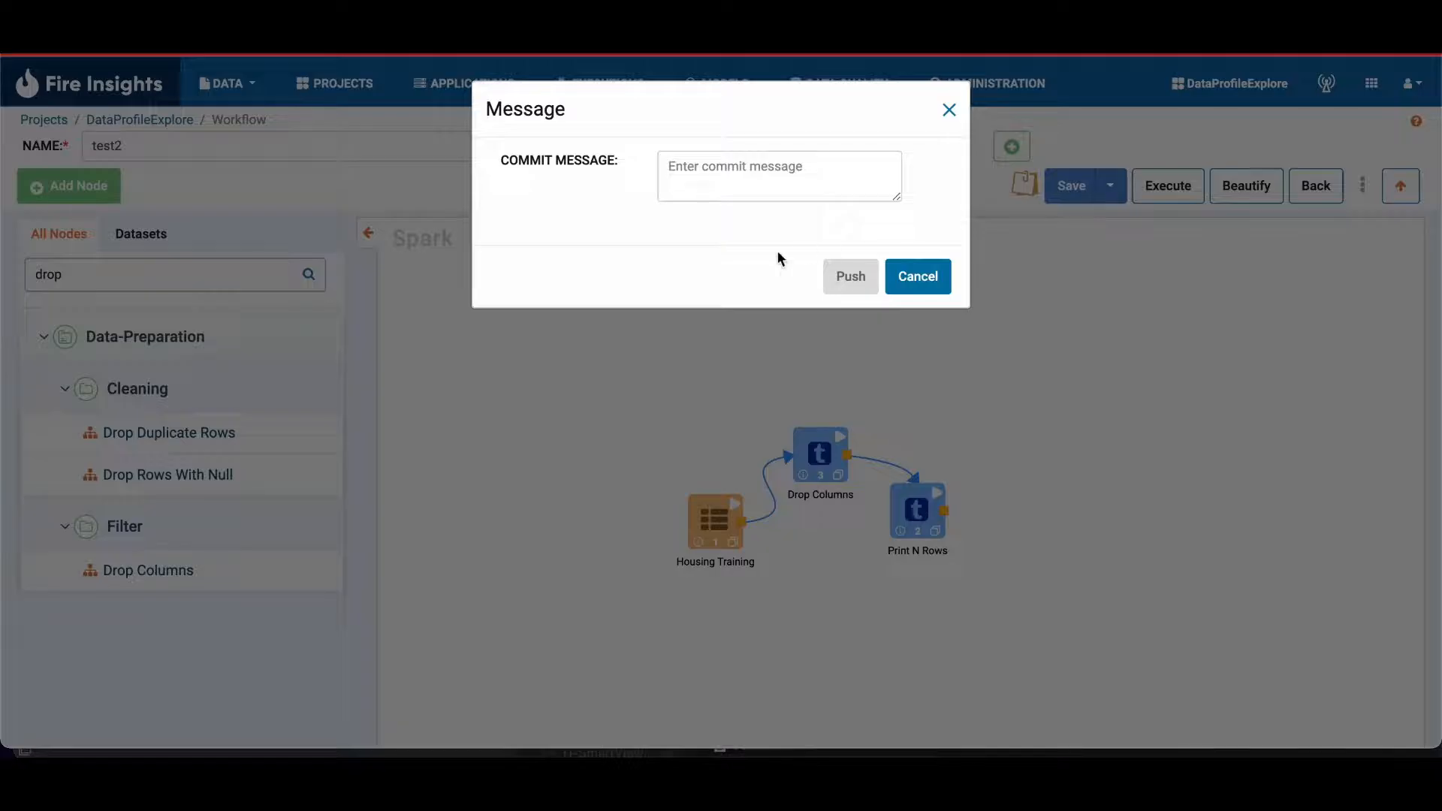
{"action": "left_click", "coordinate": [773, 165]}
{"action": "type", "text": "tthis is a"}
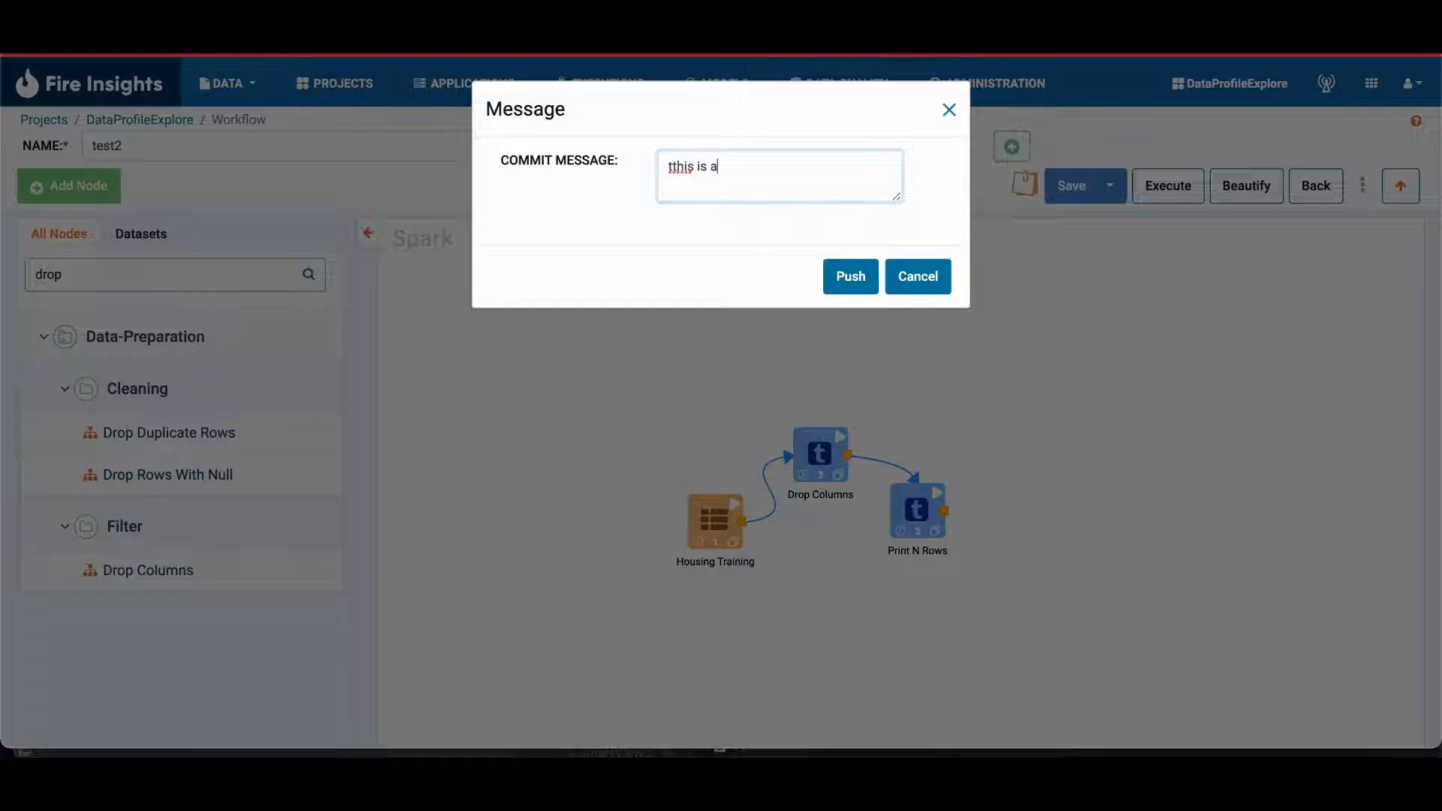
{"action": "key", "text": "ctrl+a"}
{"action": "key", "text": "BackSpace"}
{"action": "type", "text": "this is a fixed"}
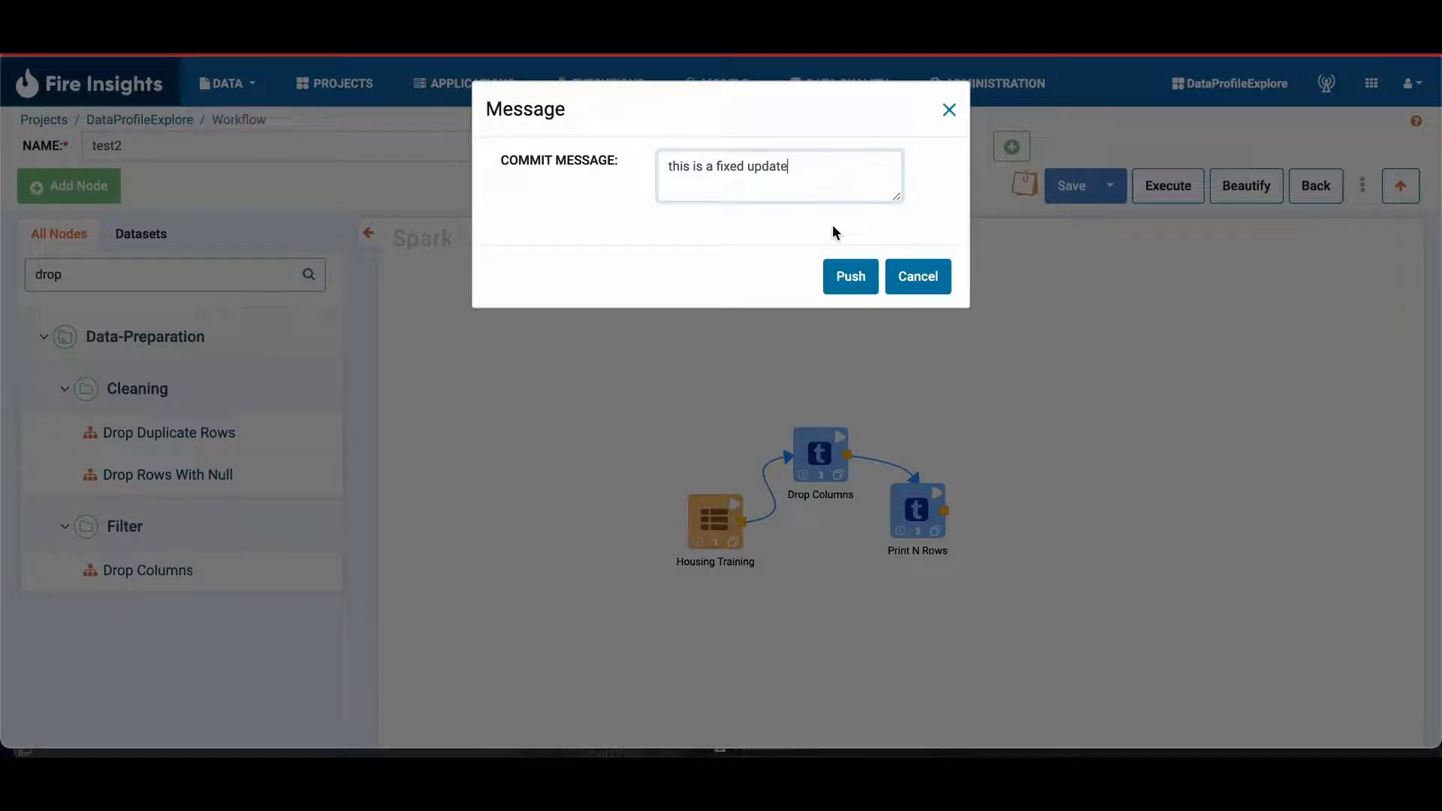
{"action": "left_click", "coordinate": [850, 276]}
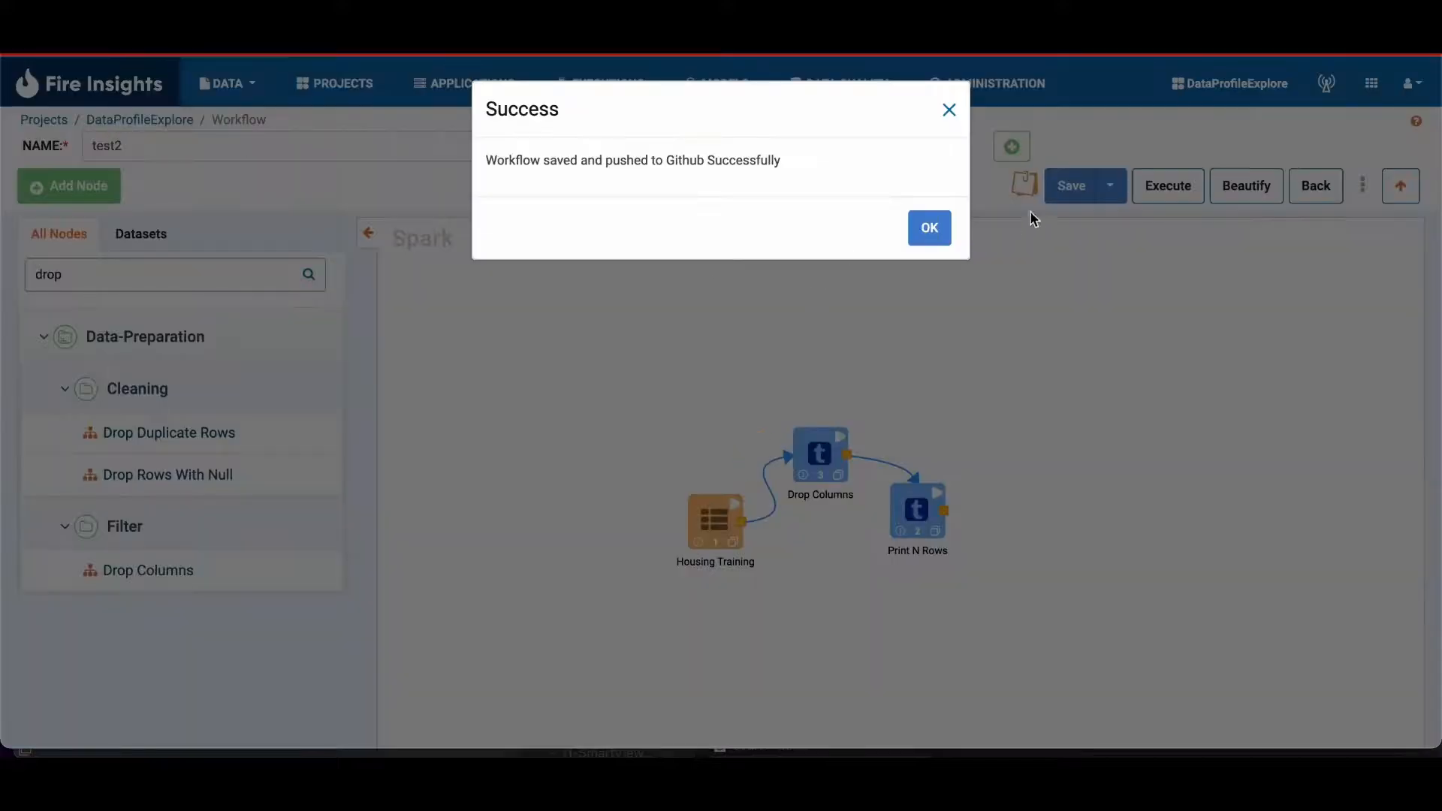
{"action": "left_click", "coordinate": [929, 227]}
{"action": "left_click", "coordinate": [1118, 199]}
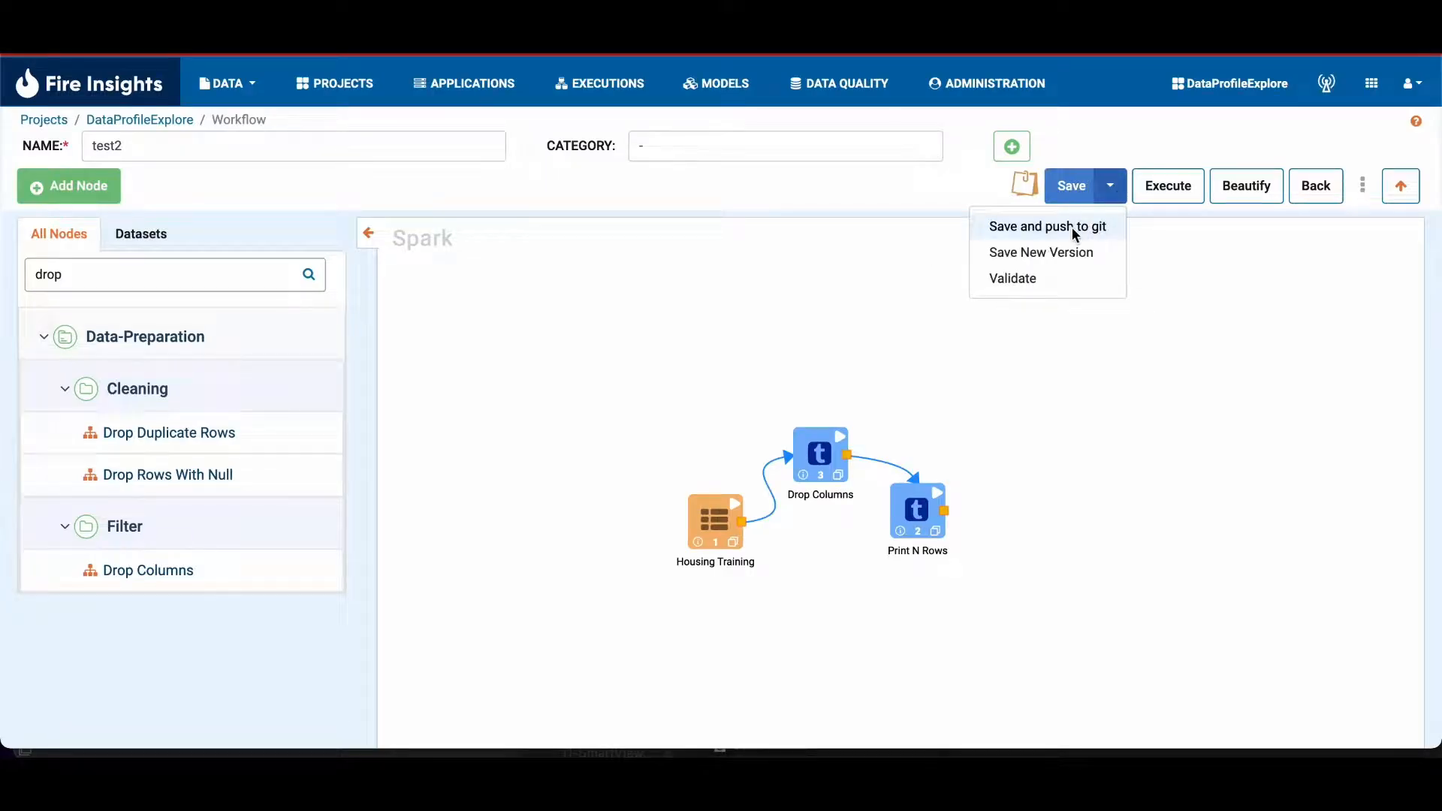
Step: Leave the test2 workflow and start a new pipeline in the DataProfileExplore project
{"action": "left_click", "coordinate": [1110, 186]}
{"action": "left_click", "coordinate": [181, 120]}
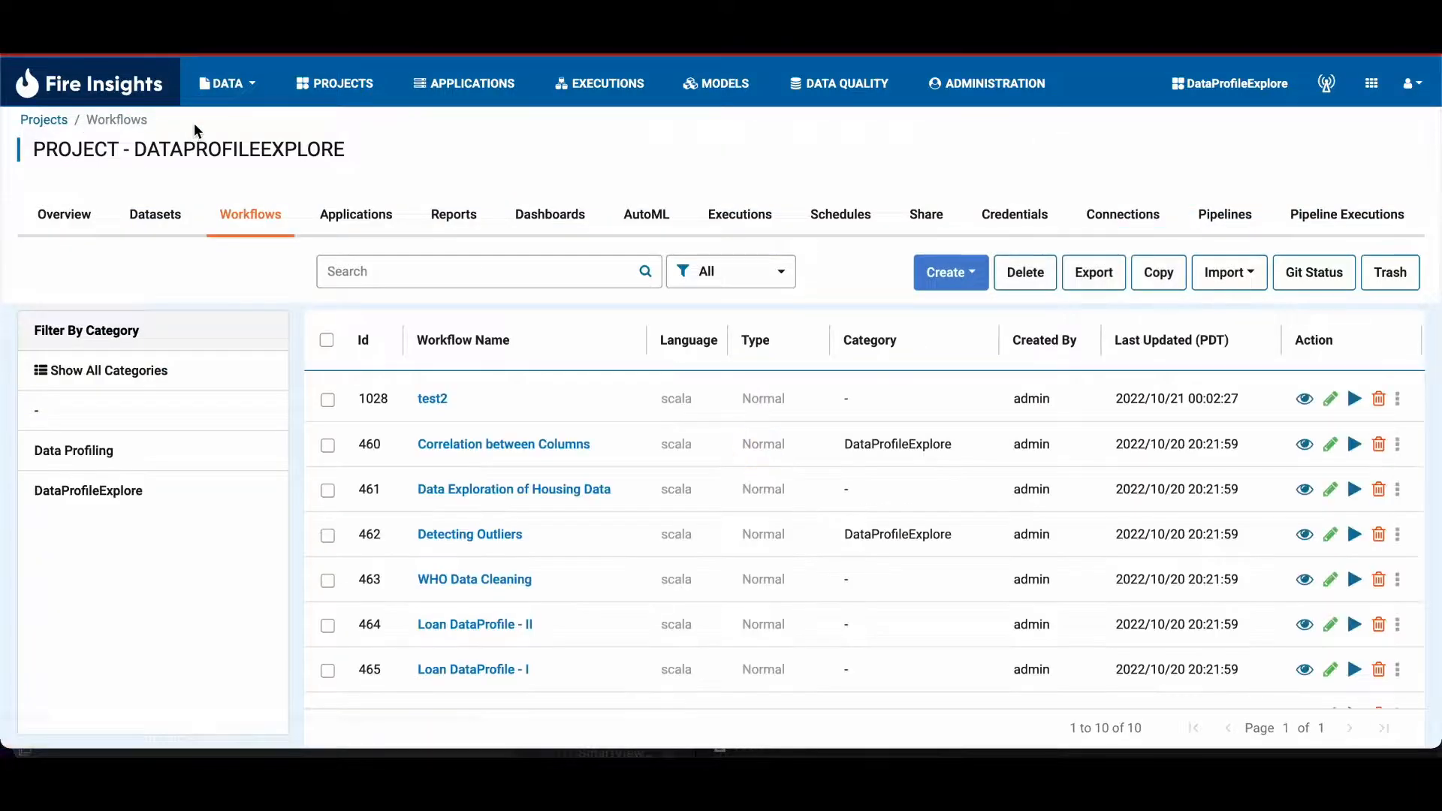
{"action": "left_click", "coordinate": [57, 124]}
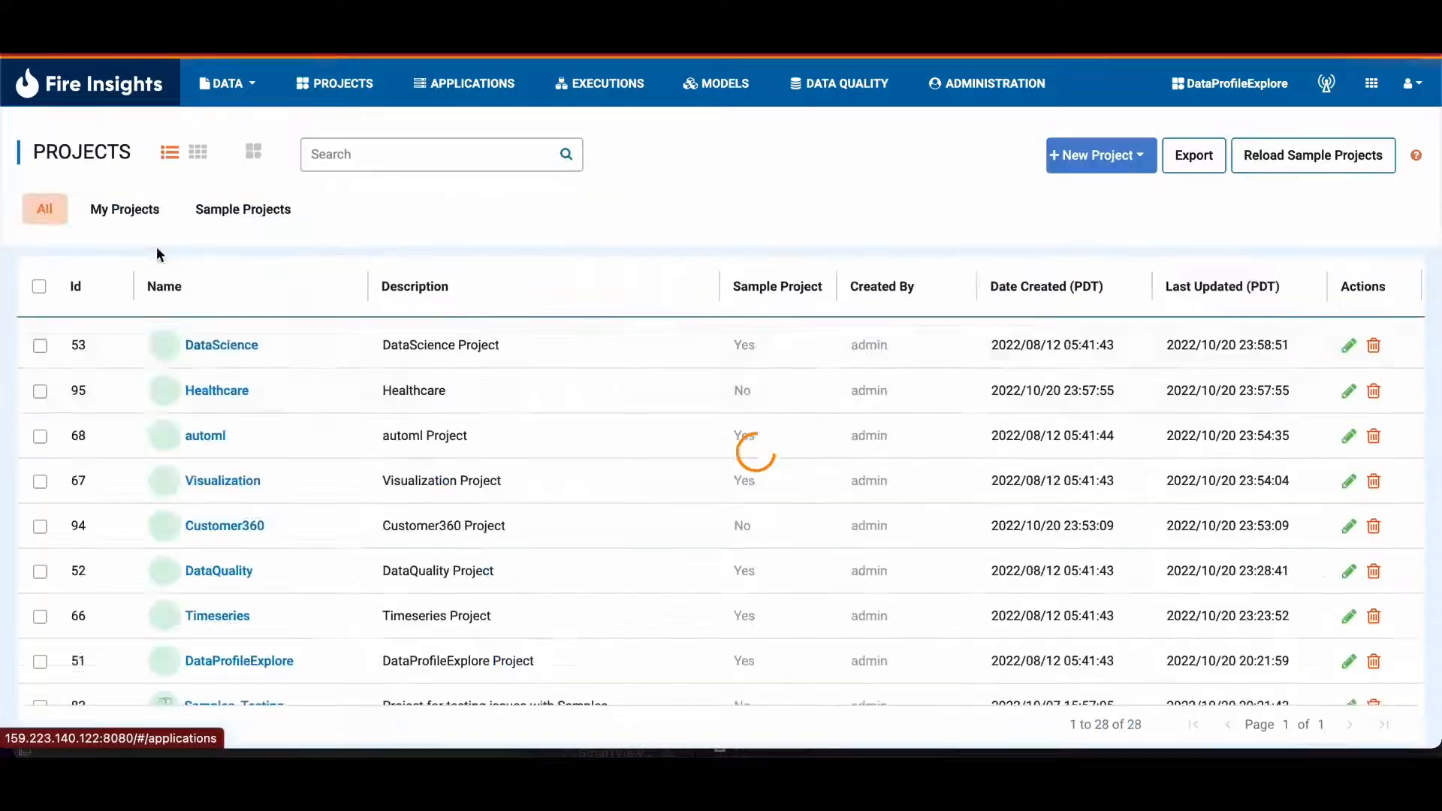
{"action": "scroll", "coordinate": [248, 498], "scroll_direction": "down", "scroll_amount": 1}
{"action": "scroll", "coordinate": [244, 515], "scroll_direction": "down", "scroll_amount": 1}
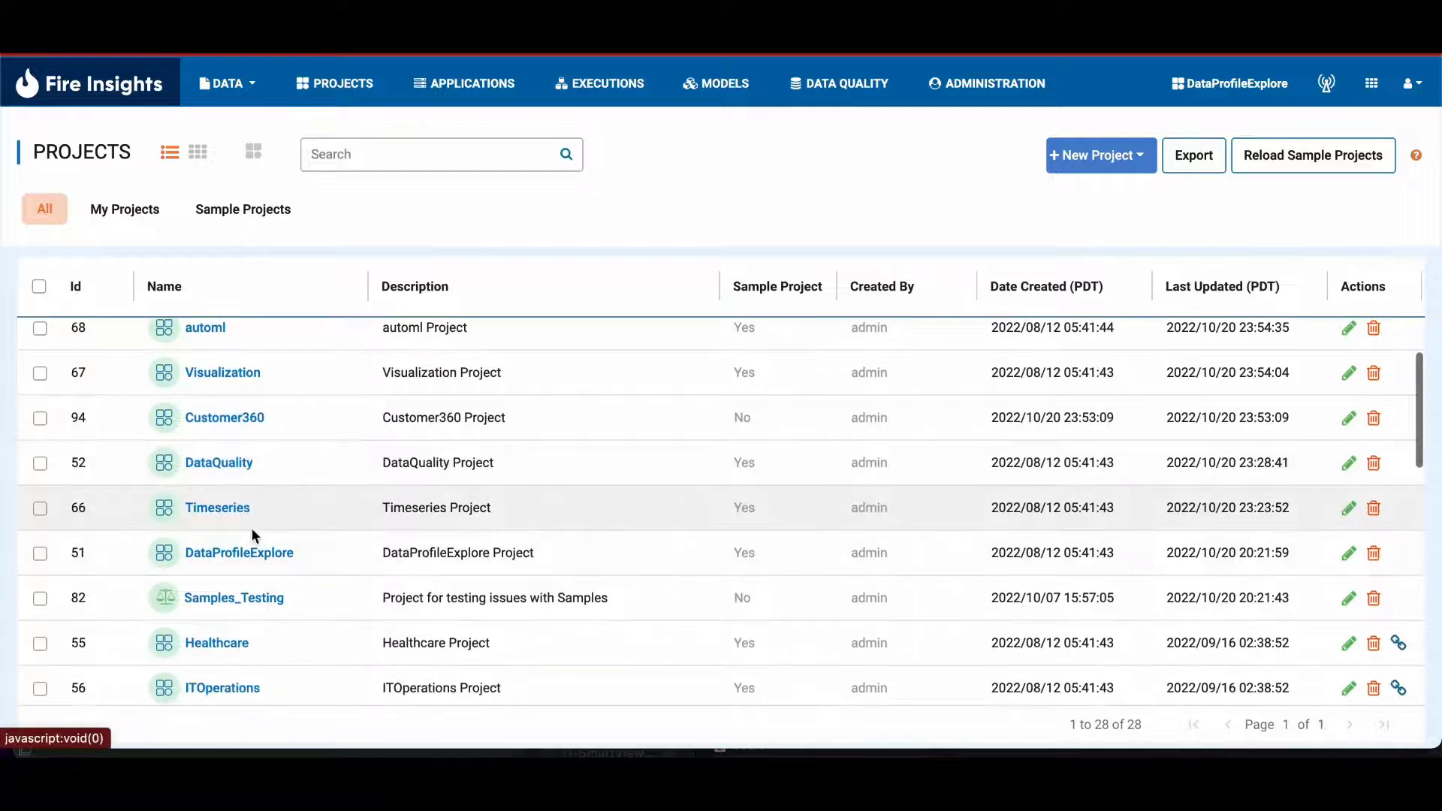
{"action": "left_click", "coordinate": [245, 554]}
{"action": "left_click", "coordinate": [1194, 580]}
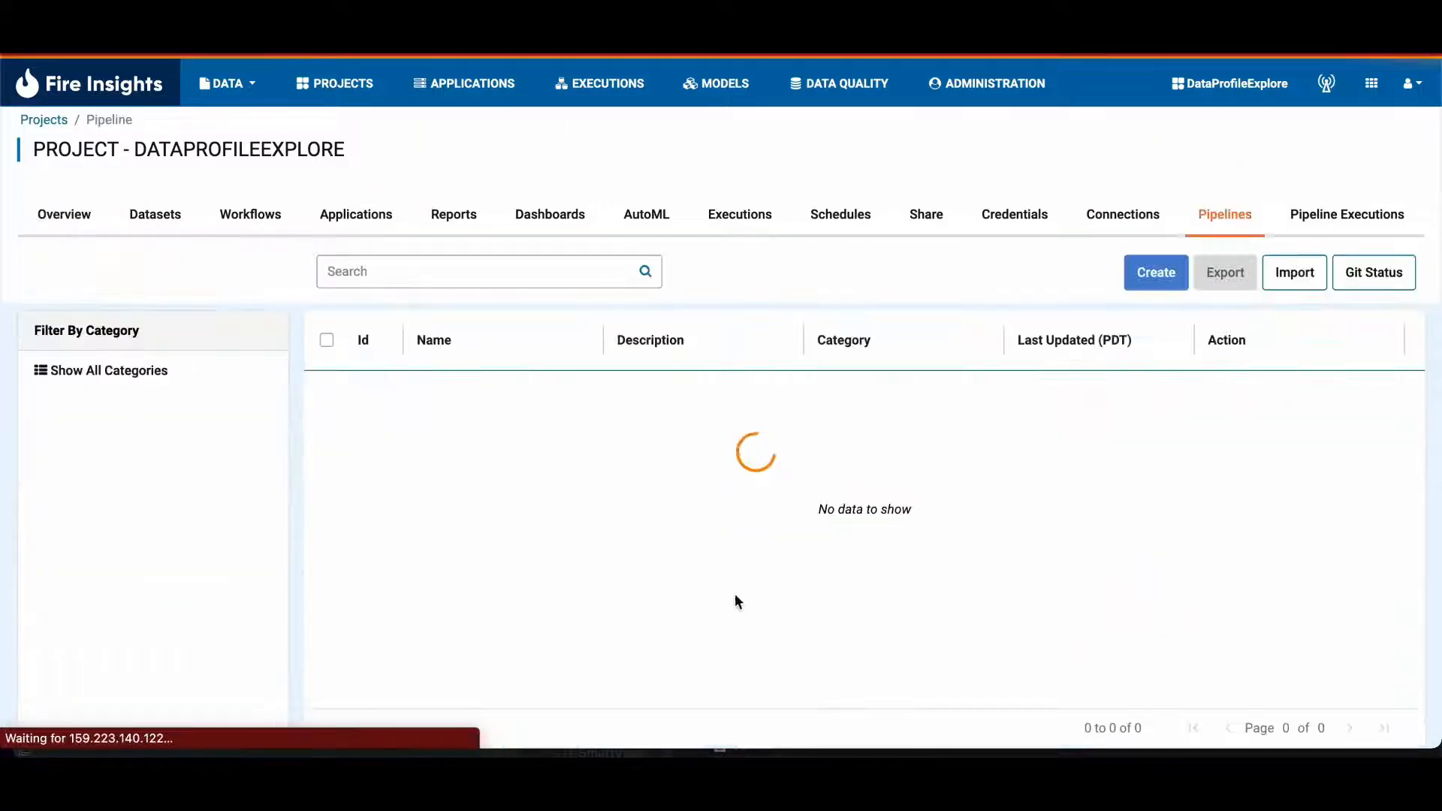
{"action": "left_click", "coordinate": [1150, 270]}
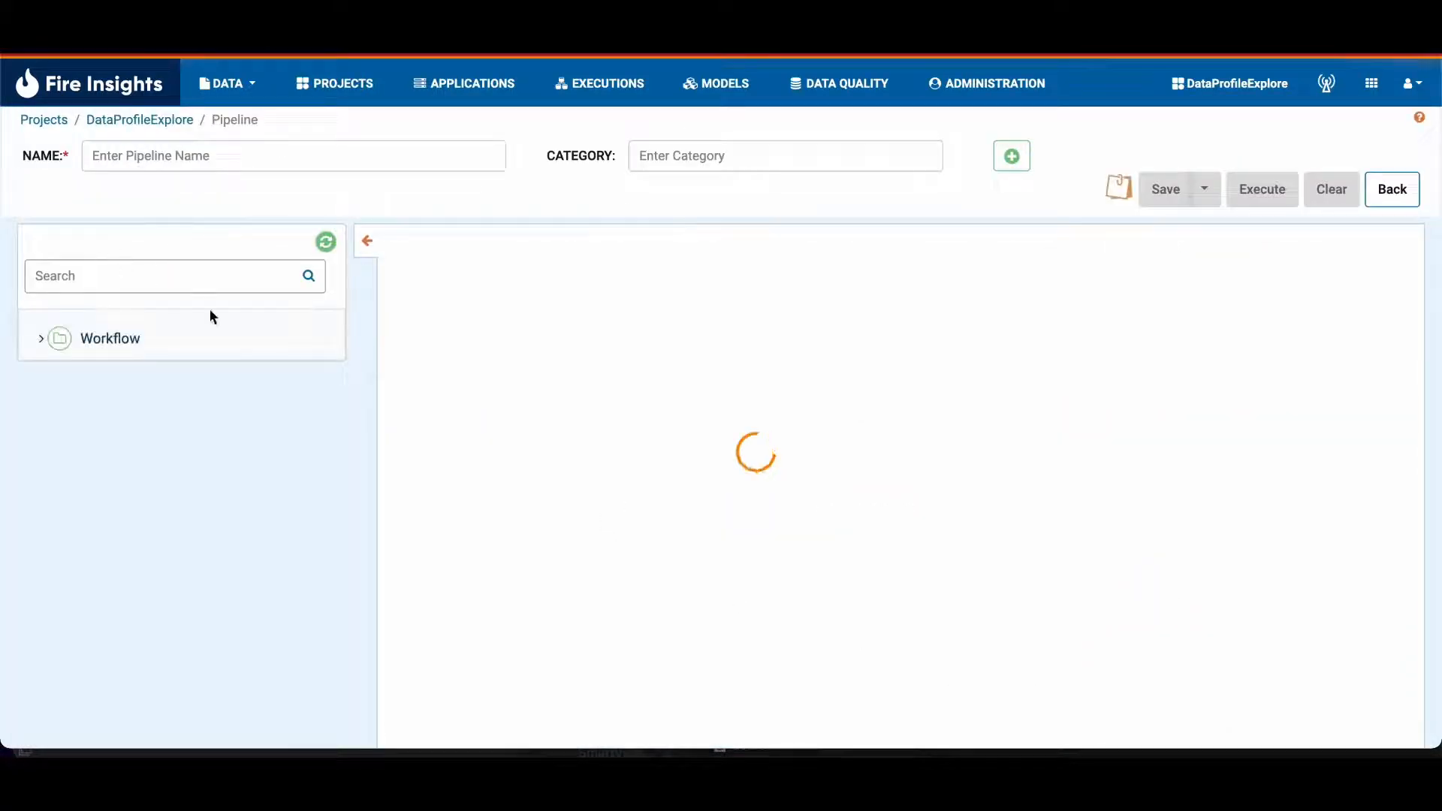
Step: Add two Workflow nodes to the pipeline canvas and connect the first node to the second
{"action": "left_click", "coordinate": [106, 335]}
{"action": "left_click", "coordinate": [104, 382]}
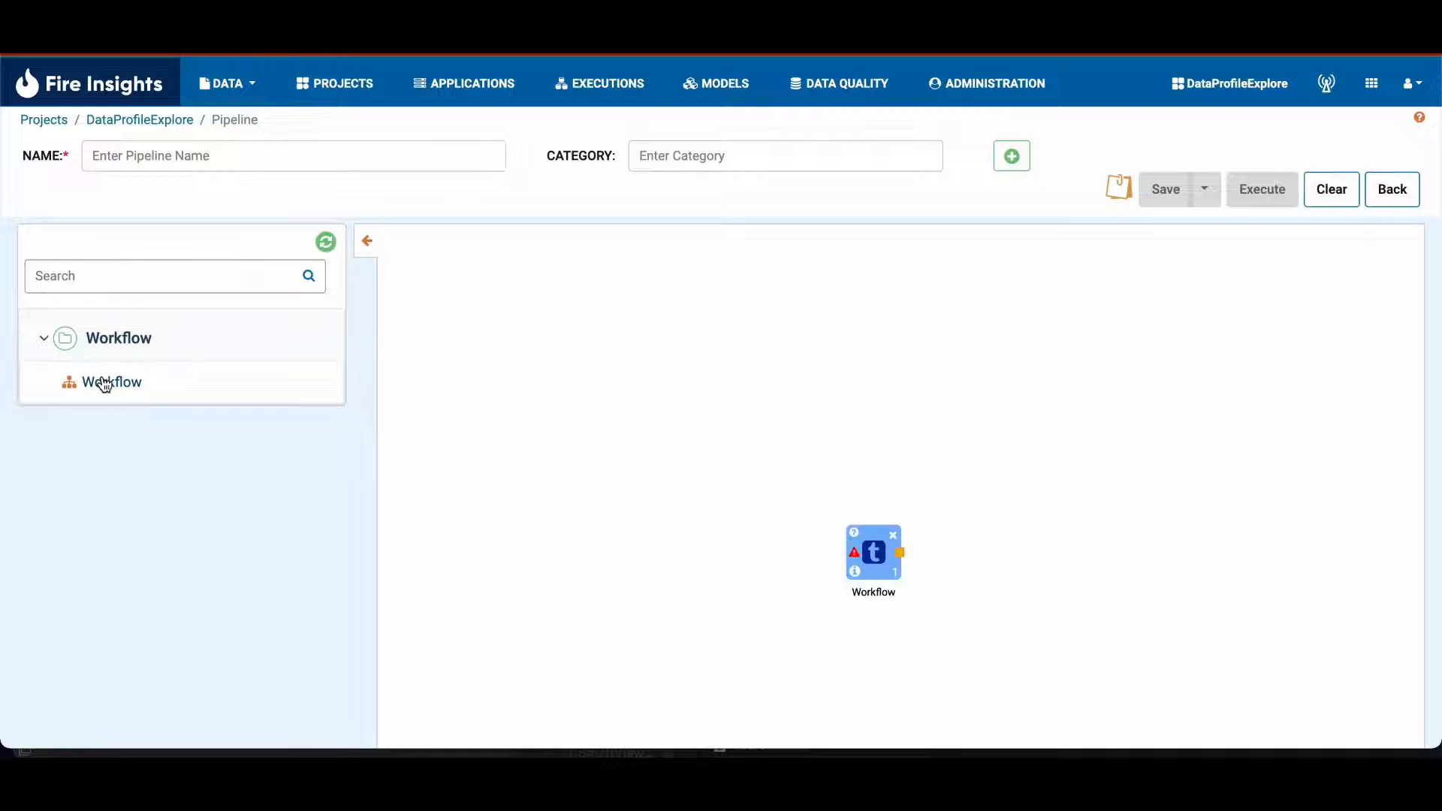
{"action": "left_click_drag", "start_coordinate": [856, 531], "coordinate": [671, 438]}
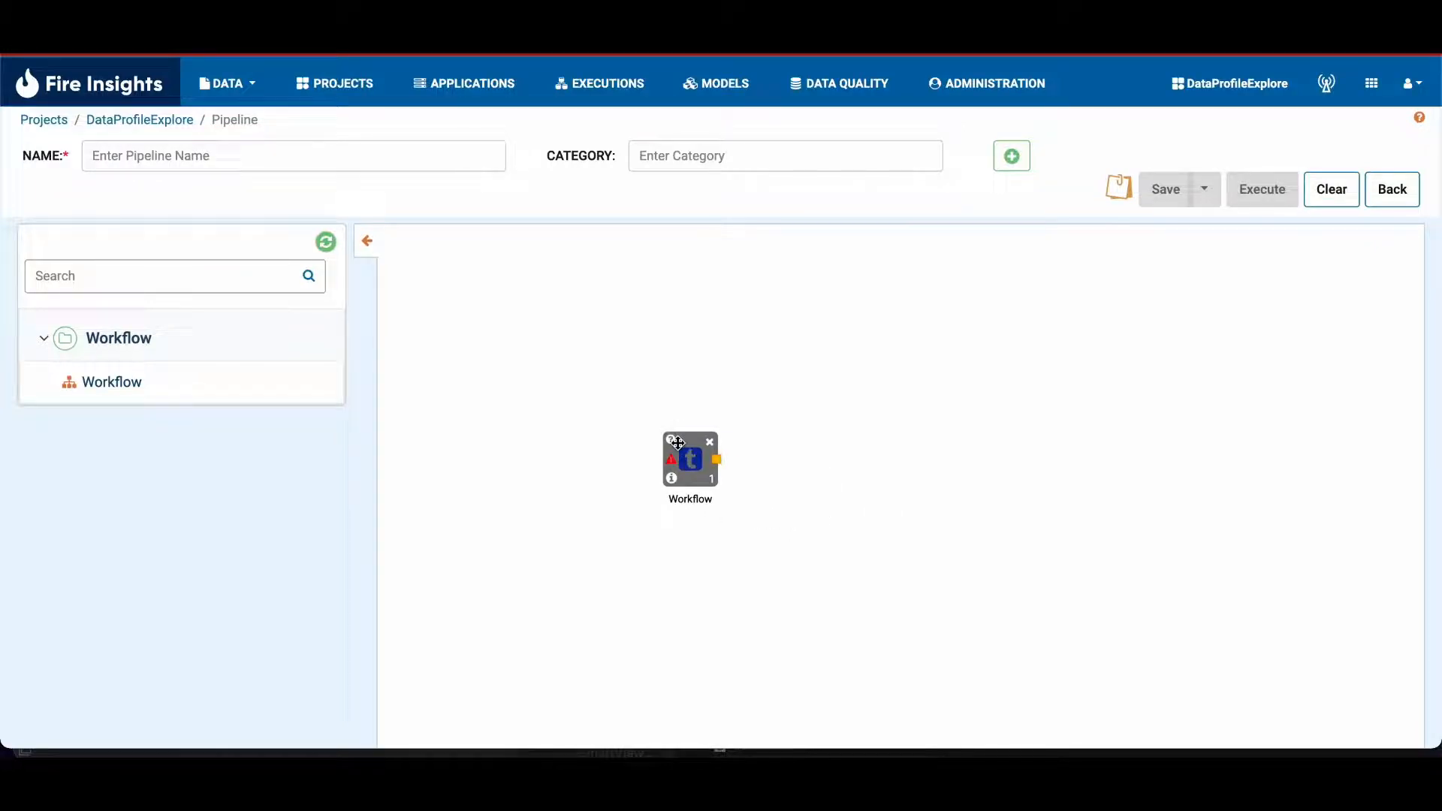
{"action": "left_click", "coordinate": [110, 382]}
{"action": "left_click_drag", "start_coordinate": [903, 540], "coordinate": [900, 477]}
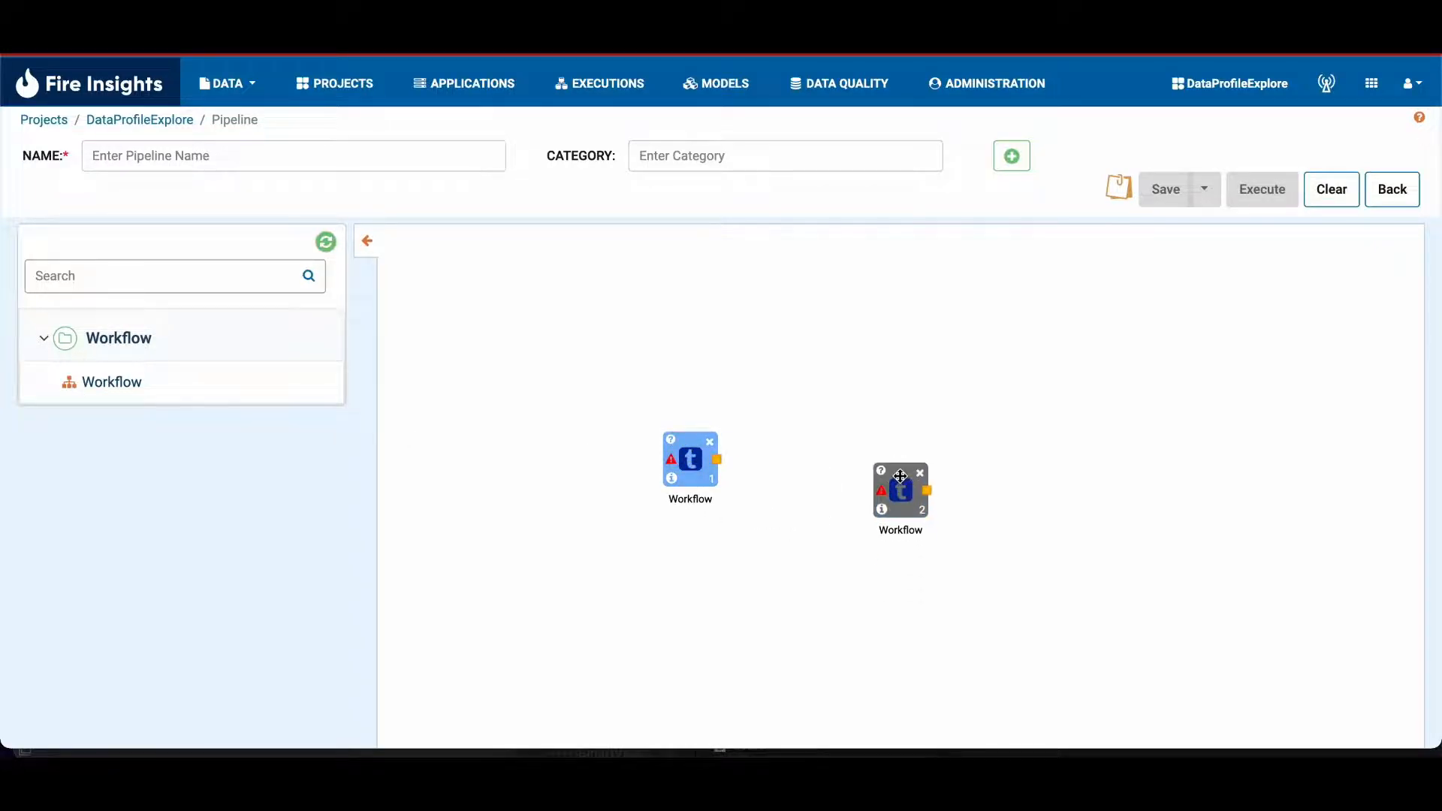
{"action": "left_click_drag", "start_coordinate": [717, 464], "coordinate": [901, 490]}
Step: Assign the test2 workflow to the first pipeline node and save the node's settings
{"action": "left_click", "coordinate": [692, 458]}
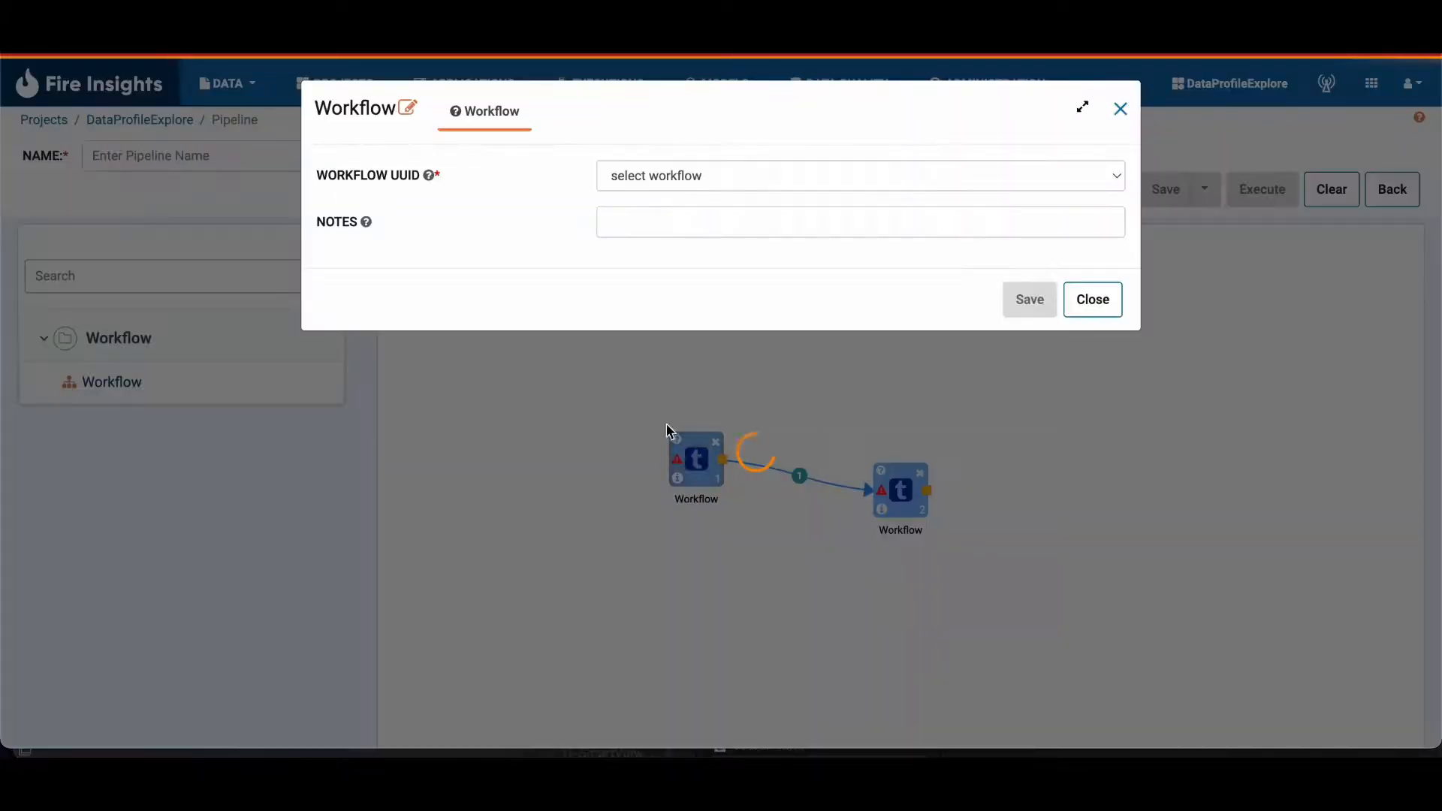
{"action": "left_click", "coordinate": [650, 176]}
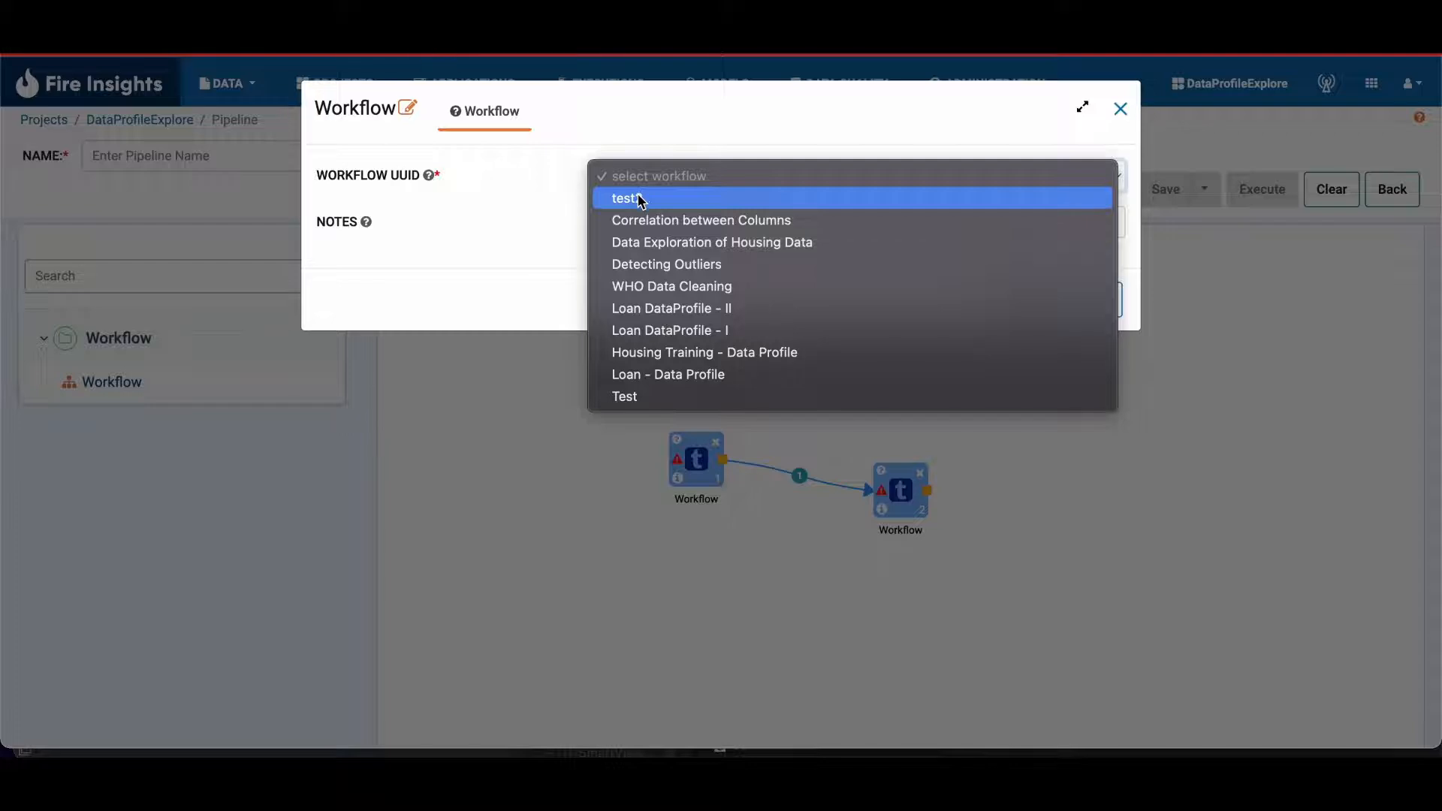
{"action": "left_click", "coordinate": [642, 199]}
{"action": "left_click", "coordinate": [1042, 308]}
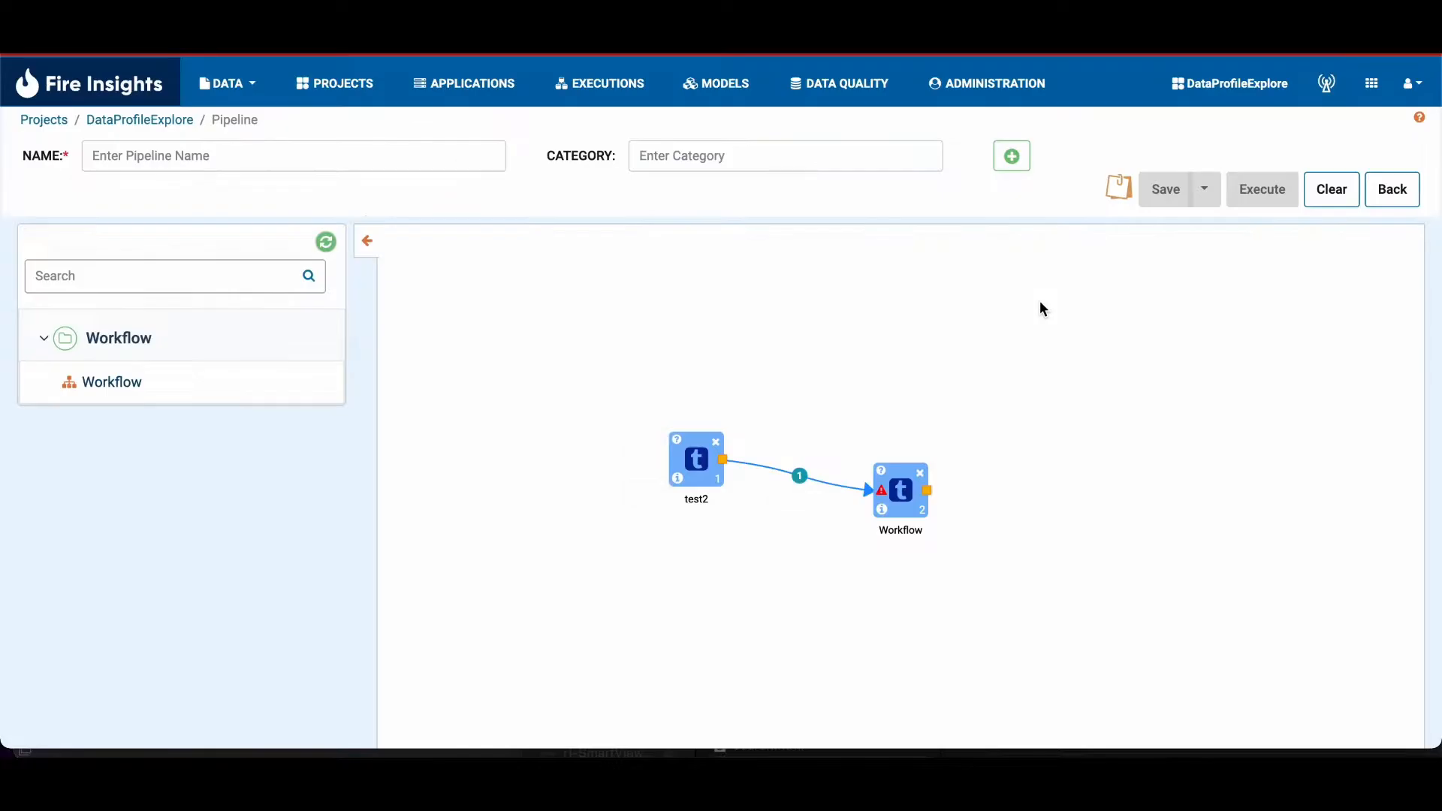
Step: Assign the Detecting Outliers workflow to the second pipeline node and save the node's settings
{"action": "left_click", "coordinate": [900, 490]}
{"action": "left_click", "coordinate": [762, 176]}
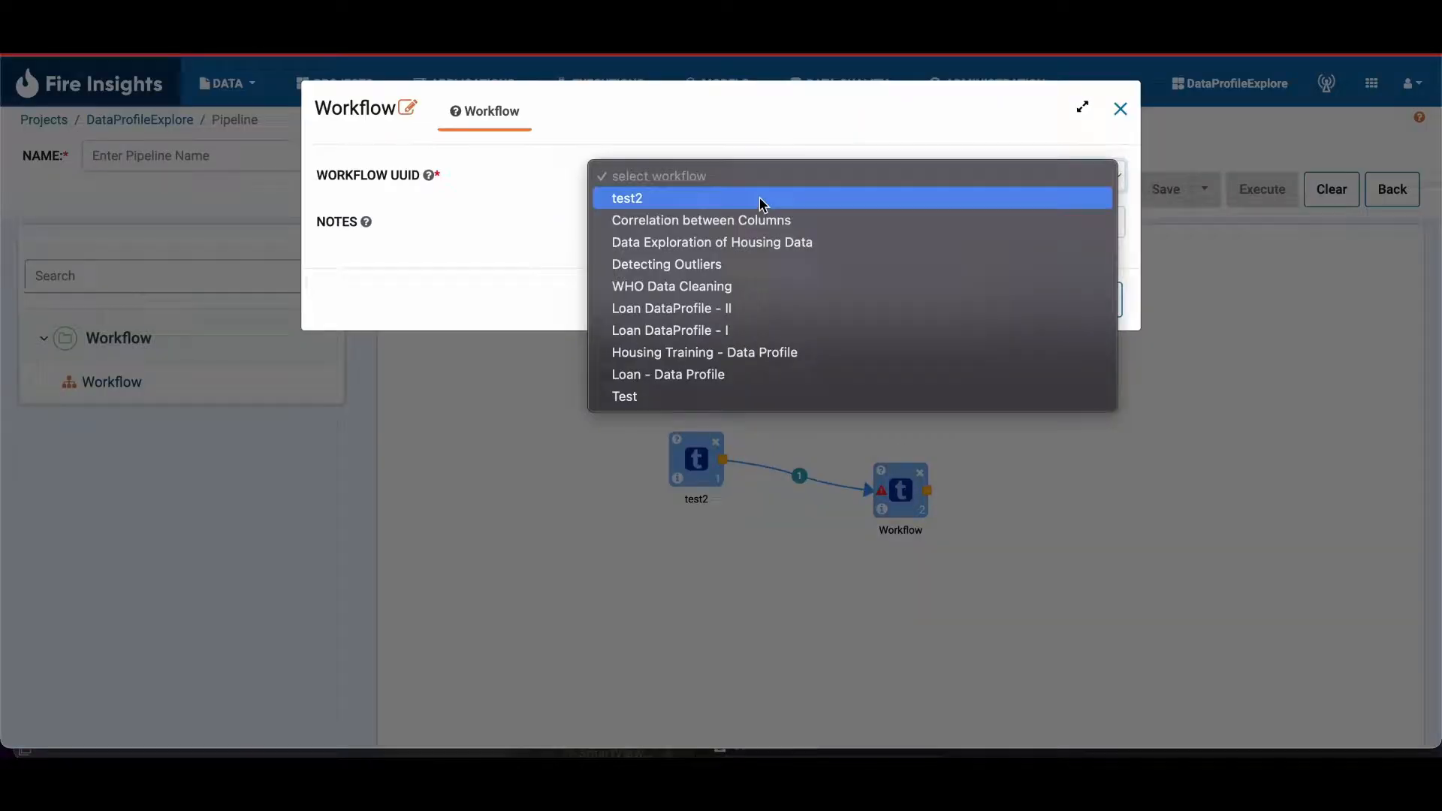
{"action": "left_click", "coordinate": [747, 264]}
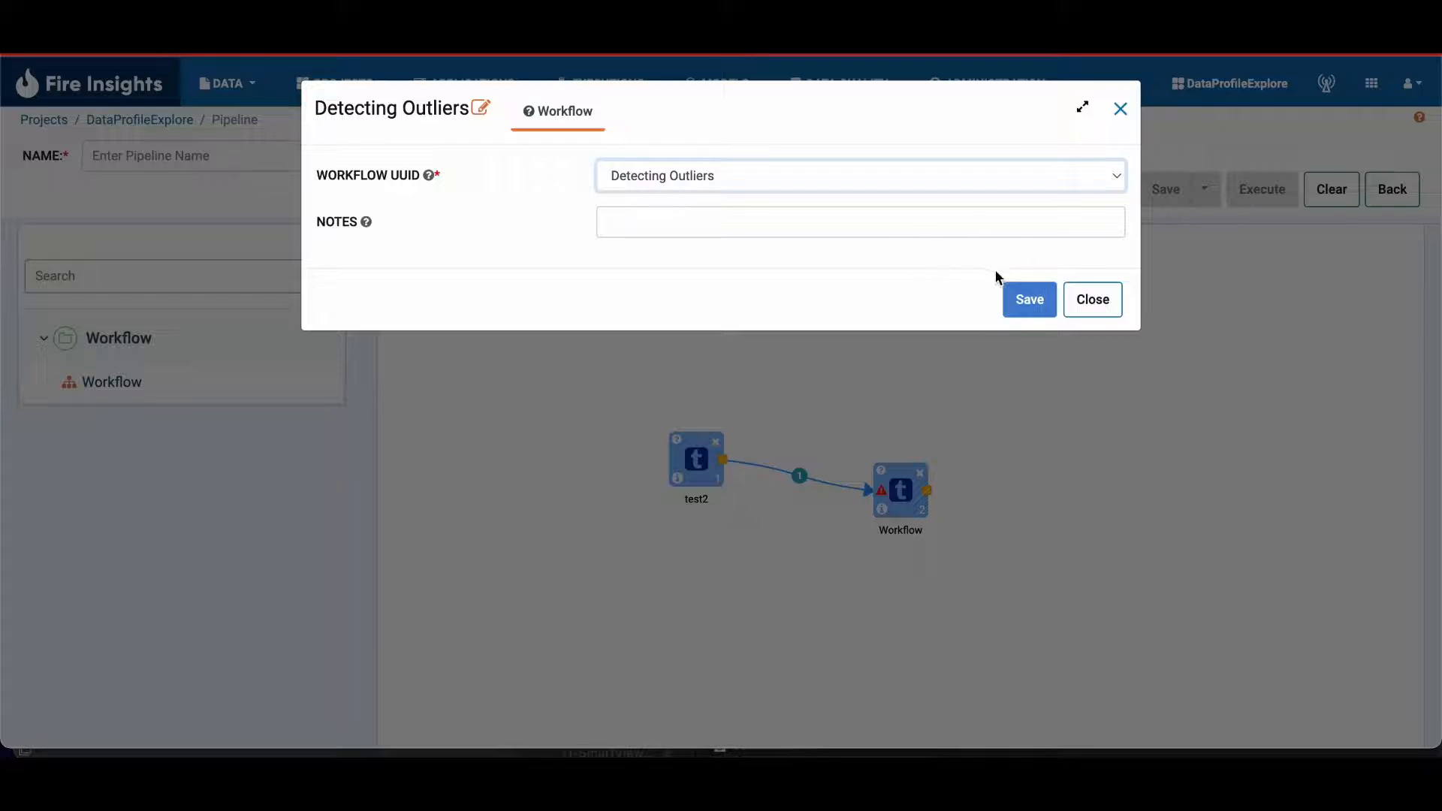
{"action": "left_click", "coordinate": [1030, 300]}
Step: Name the new pipeline test2
{"action": "left_click", "coordinate": [220, 142]}
{"action": "type", "text": "this is."}
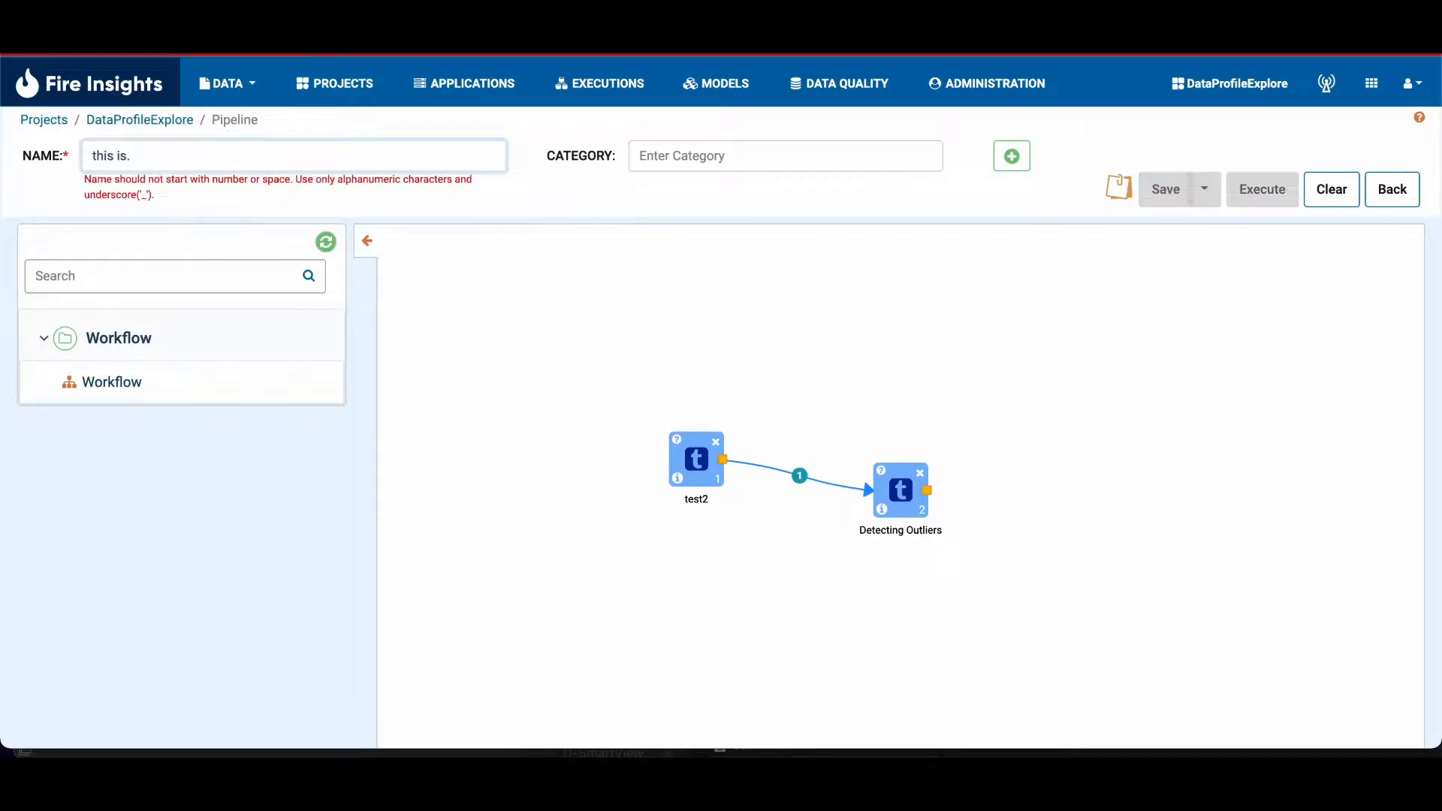
{"action": "key", "text": "ctrl+a"}
{"action": "key", "text": "BackSpace"}
{"action": "type", "text": "t"}
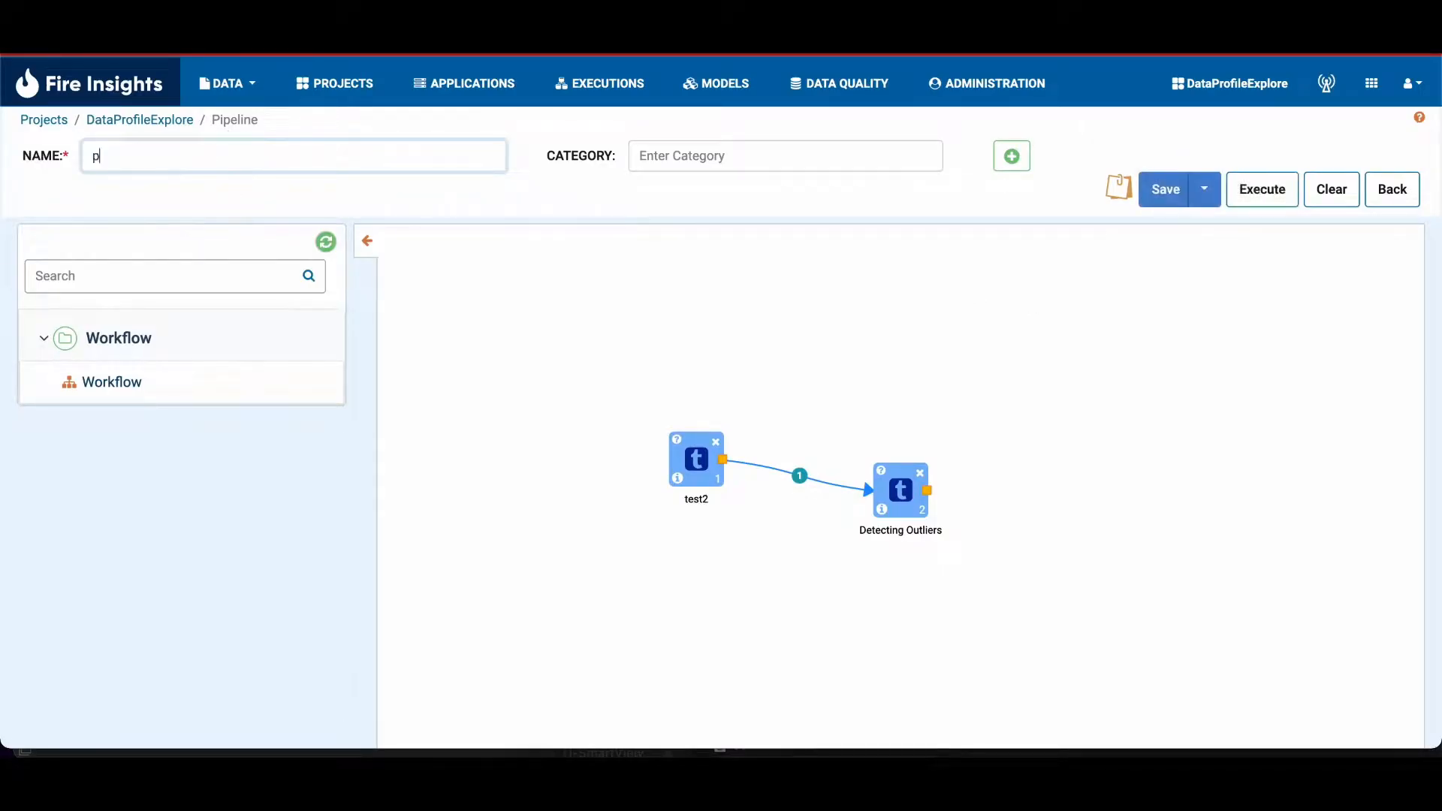
{"action": "key", "text": "BackSpace"}
{"action": "type", "text": "test"}
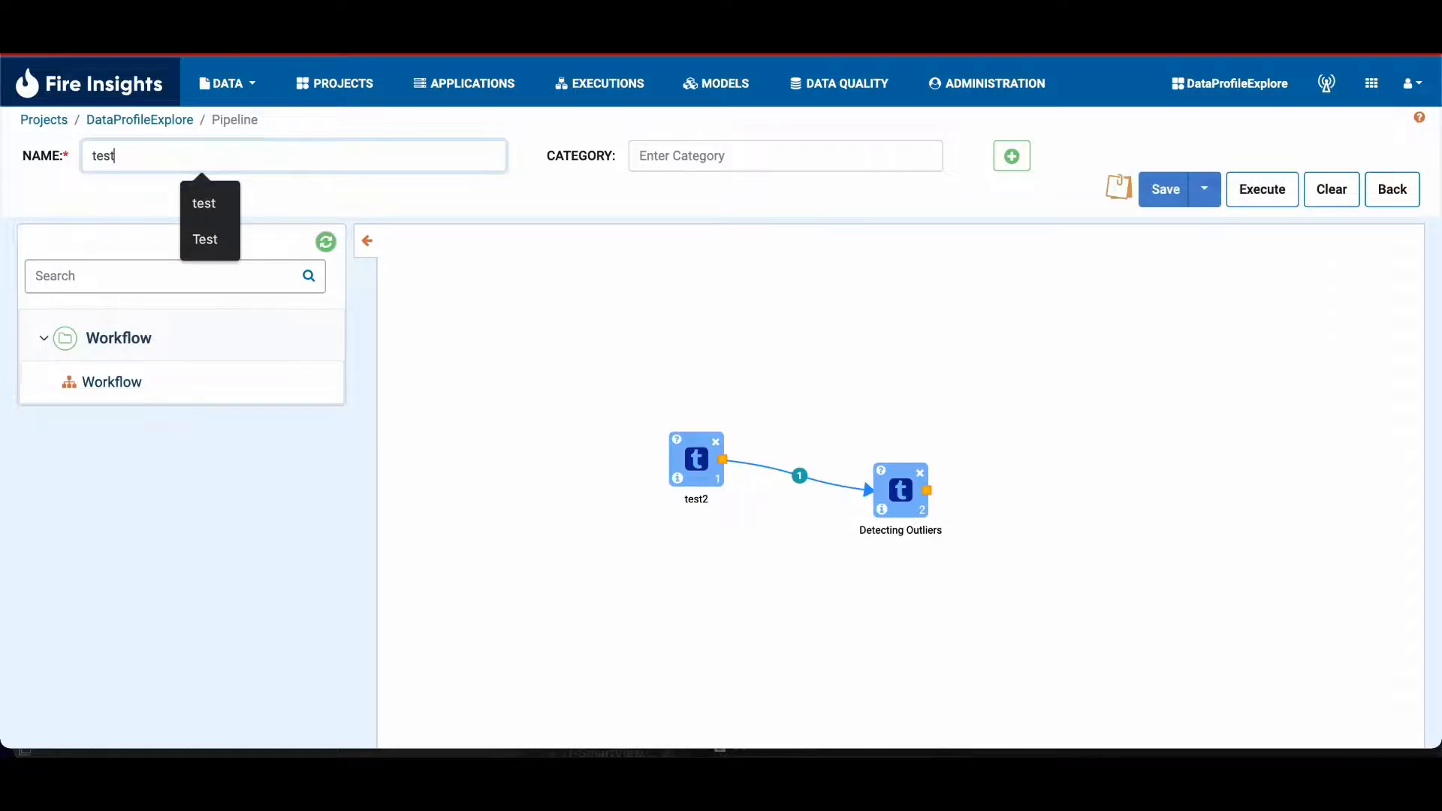
{"action": "type", "text": "2"}
Step: Save and push the pipeline to Git with the commit message "this is a test pipeline"
{"action": "left_click", "coordinate": [1204, 190]}
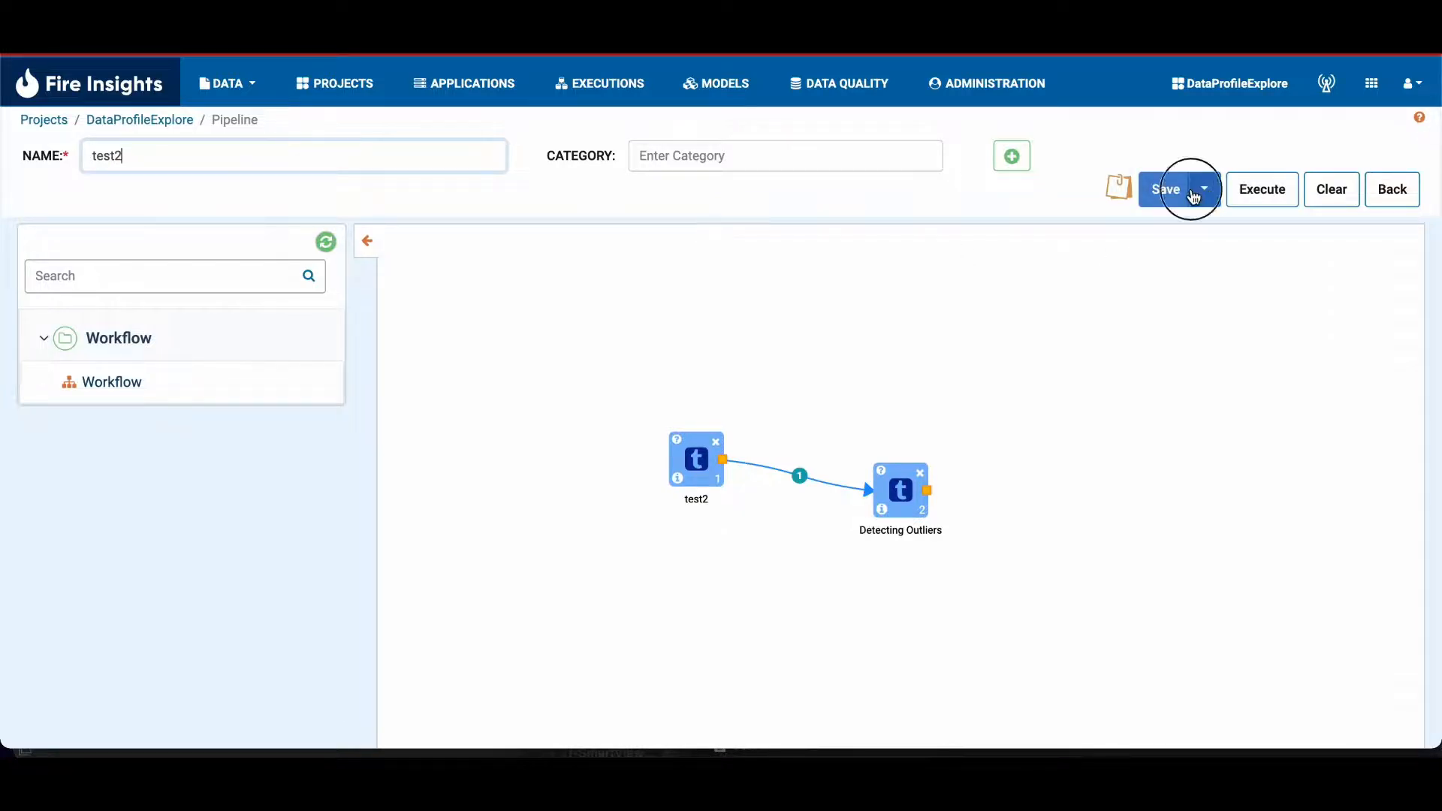
{"action": "left_click", "coordinate": [1179, 230]}
{"action": "left_click", "coordinate": [757, 171]}
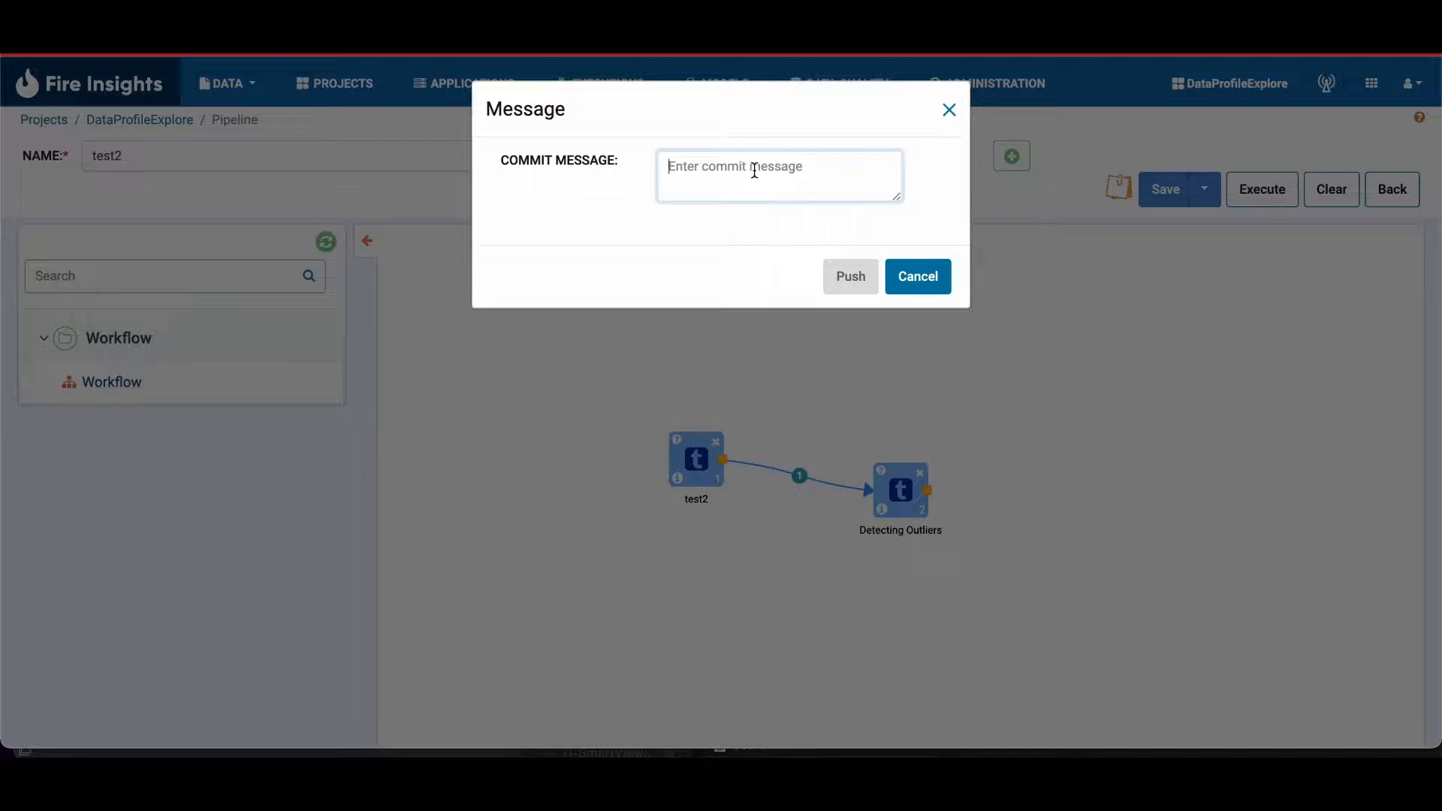
{"action": "type", "text": "this is a test pipeline"}
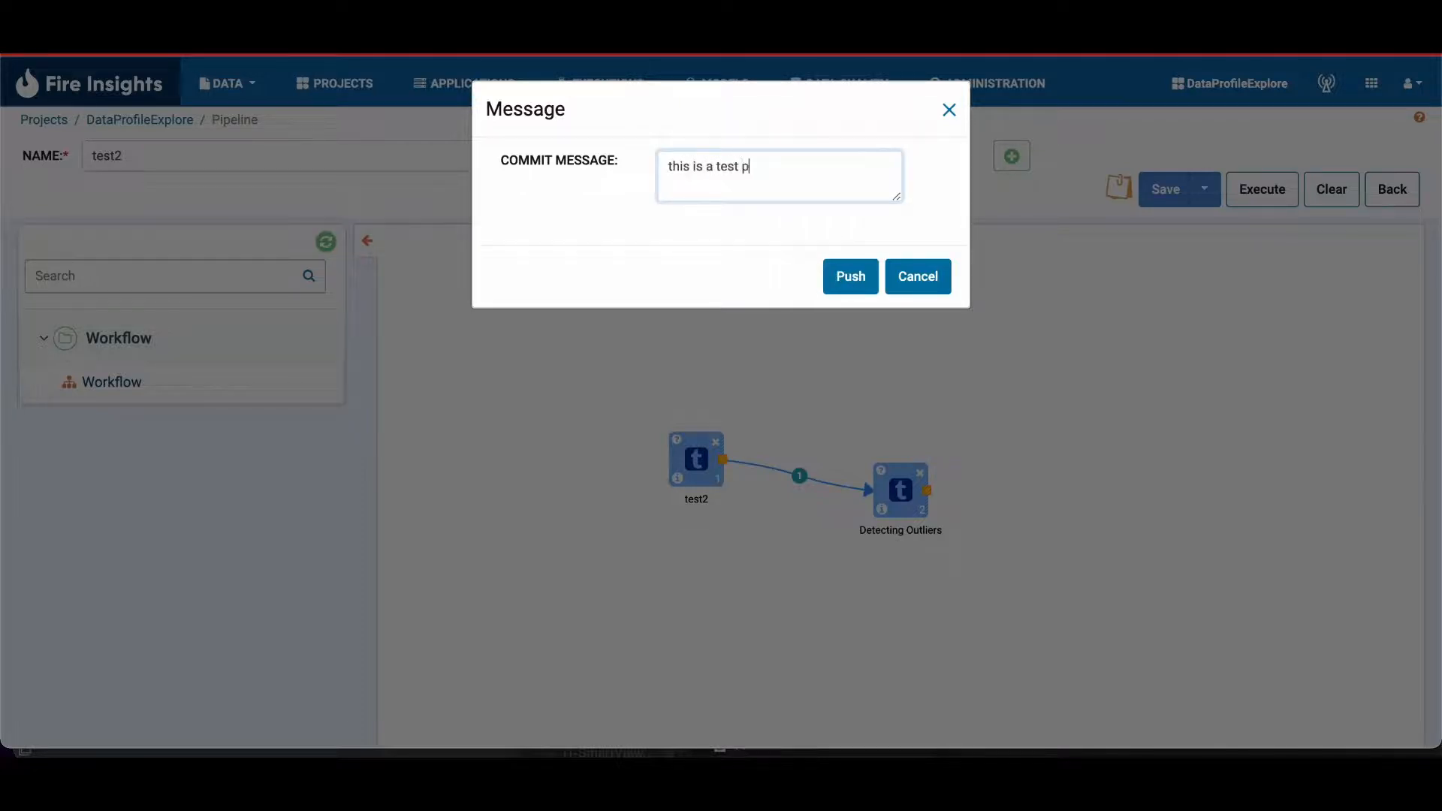
{"action": "left_click", "coordinate": [841, 280]}
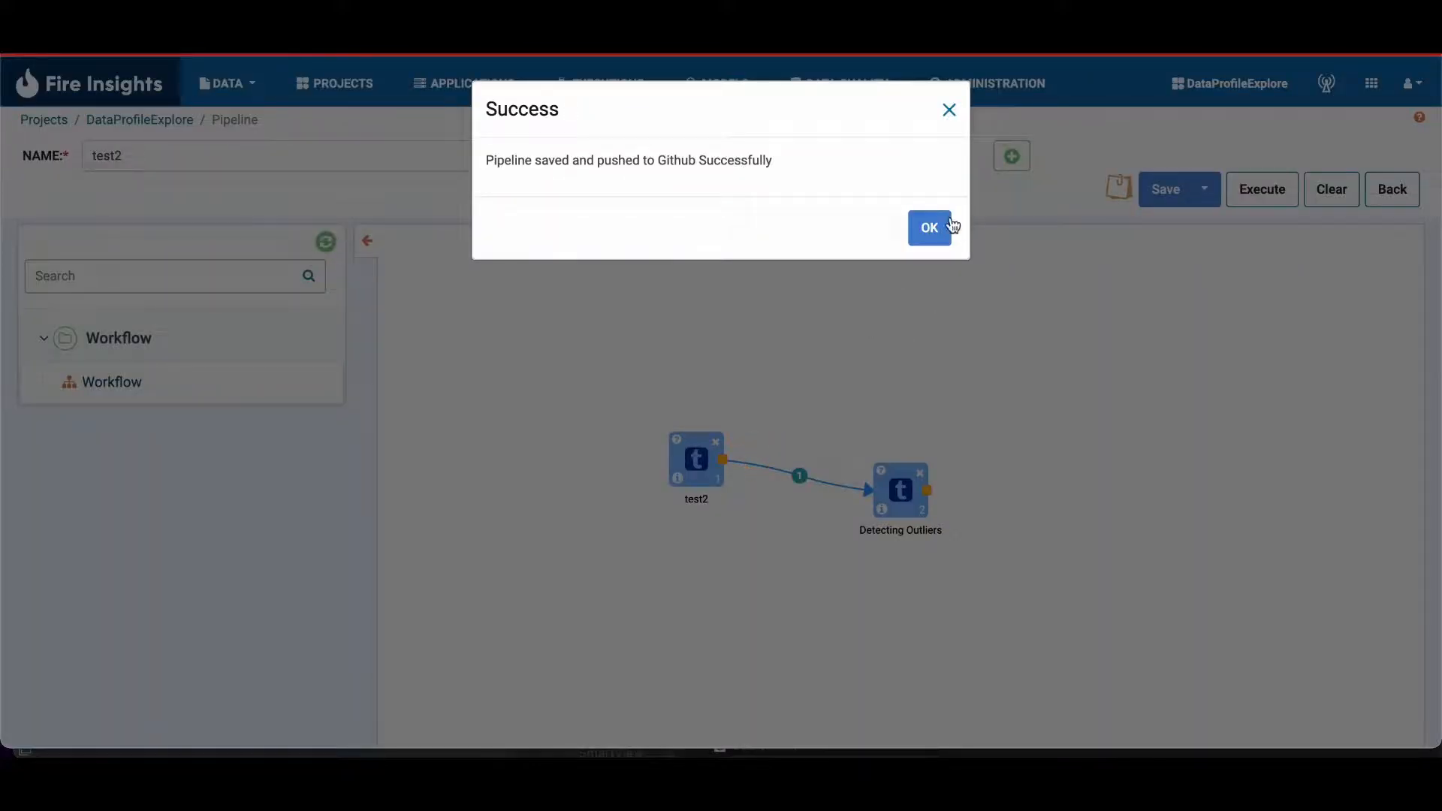
{"action": "left_click", "coordinate": [950, 225]}
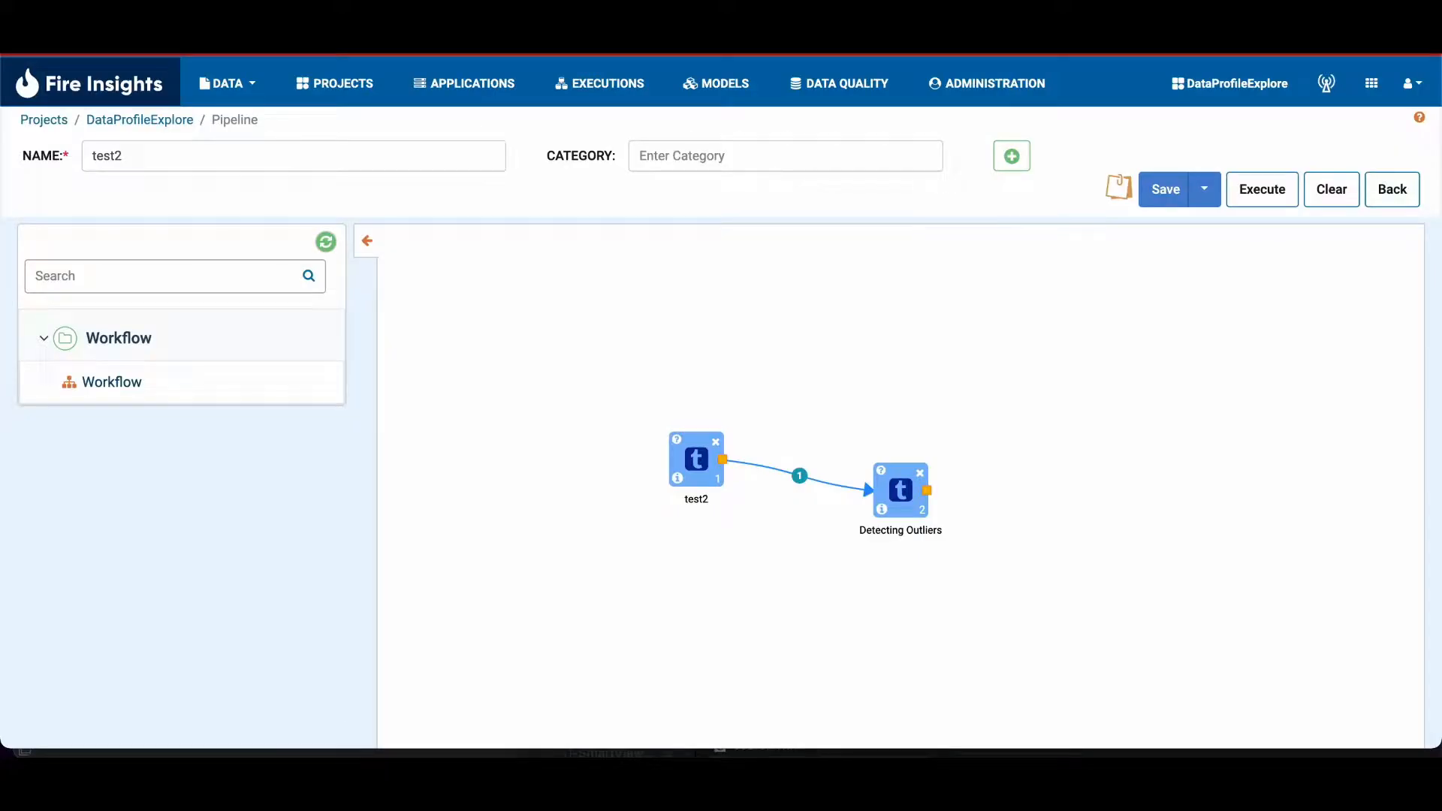